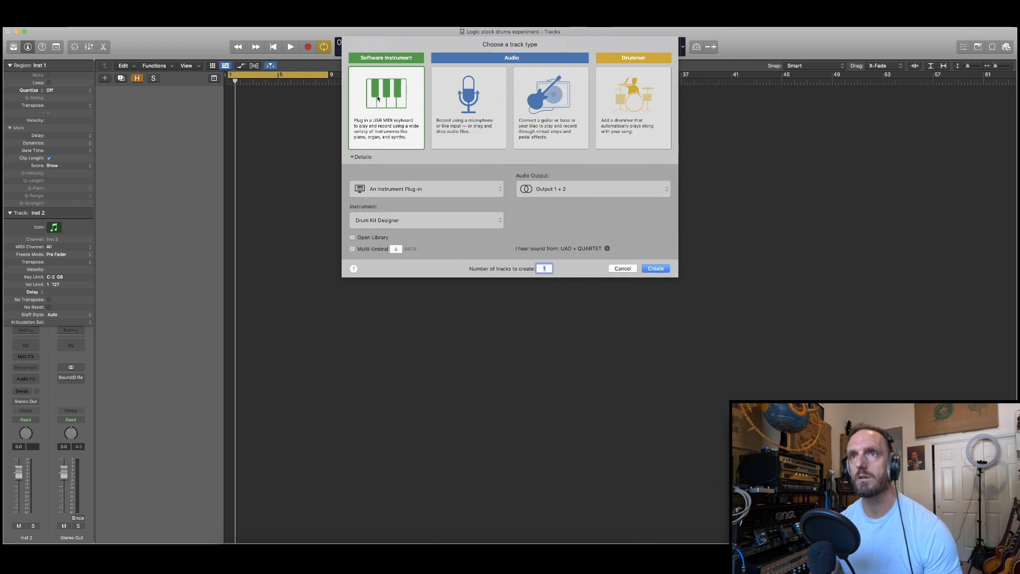
- Create one software instrument track using the Multi-Output version of Drum Kit Designer
{"action": "left_click", "coordinate": [391, 221]}
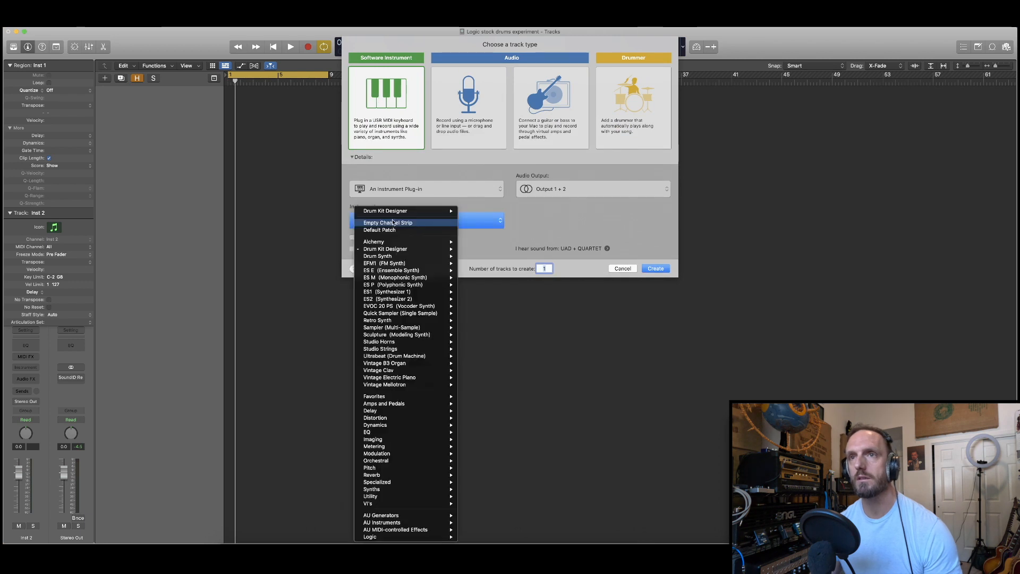
{"action": "mouse_move", "coordinate": [396, 249]}
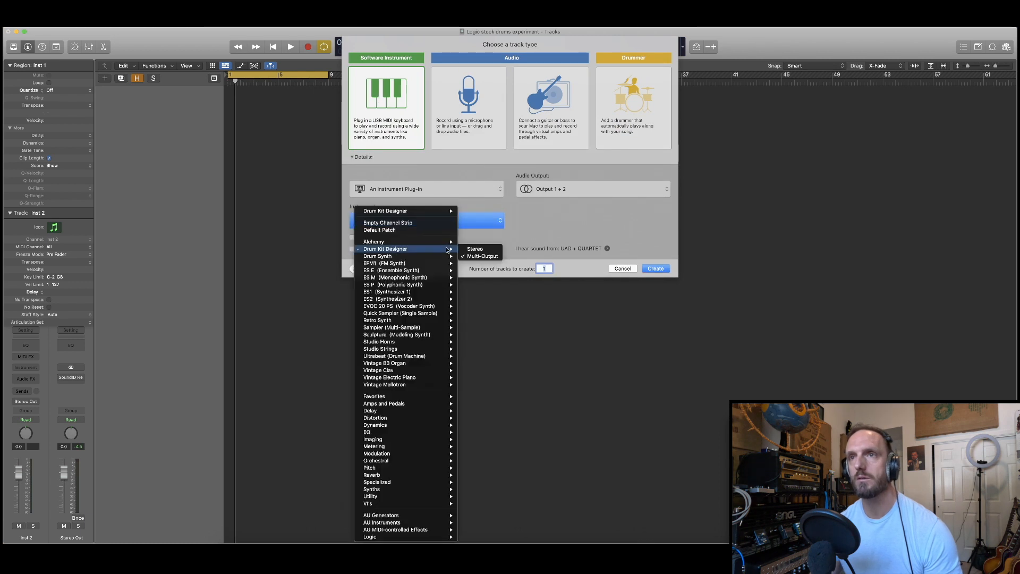
{"action": "left_click", "coordinate": [483, 257]}
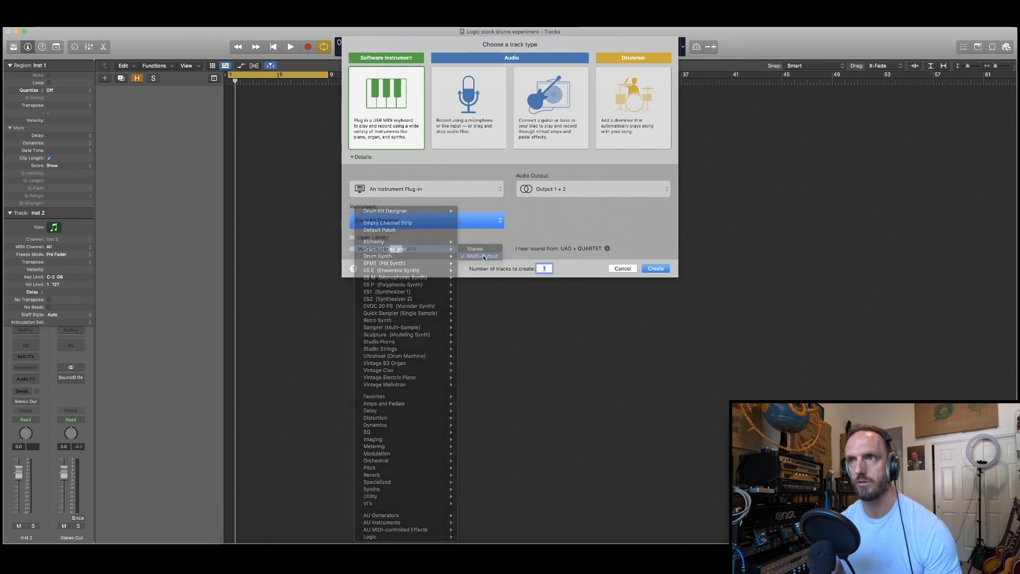
{"action": "left_click", "coordinate": [665, 269]}
- Audition the snare, toms and cymbals in Drum Kit Designer, and close the plug-in window
{"action": "left_click", "coordinate": [574, 299]}
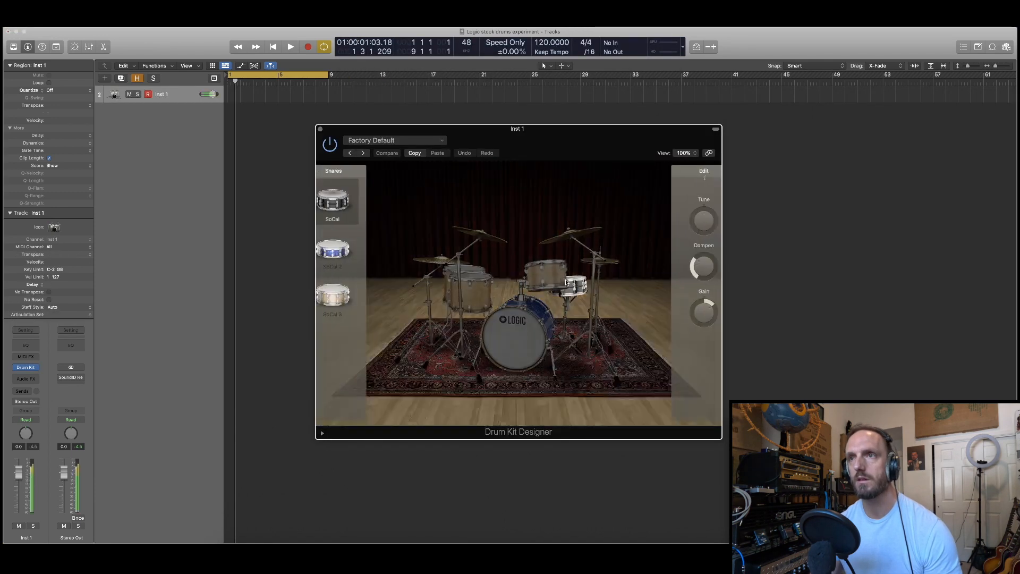
{"action": "left_click", "coordinate": [450, 260]}
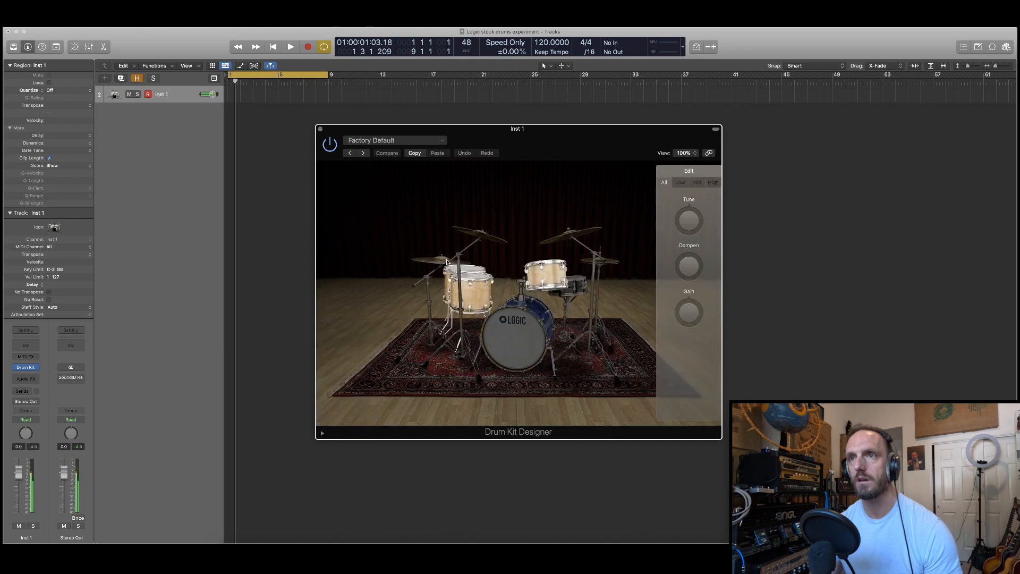
{"action": "left_click", "coordinate": [481, 238]}
{"action": "left_click", "coordinate": [612, 263]}
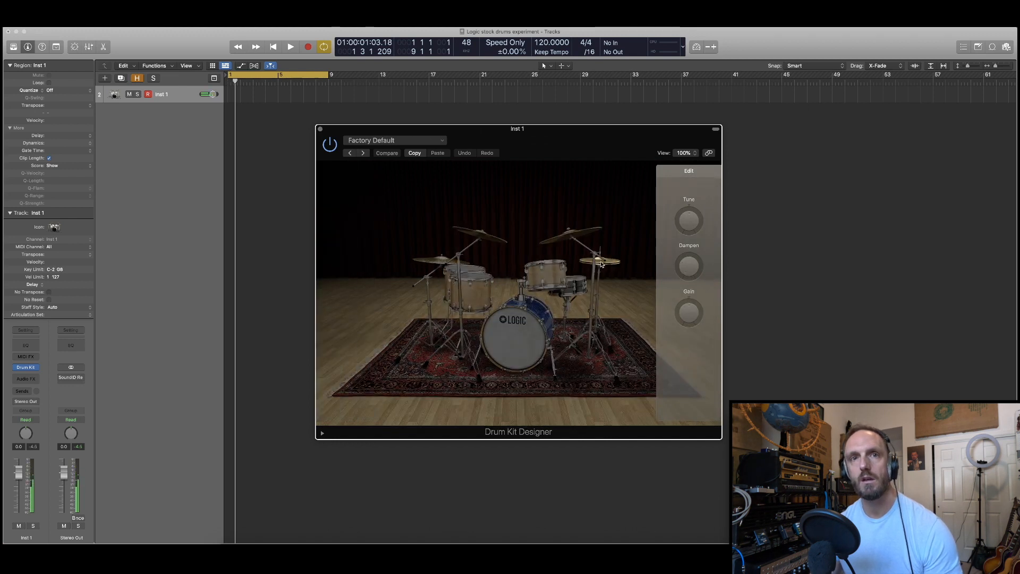
{"action": "left_click", "coordinate": [528, 208]}
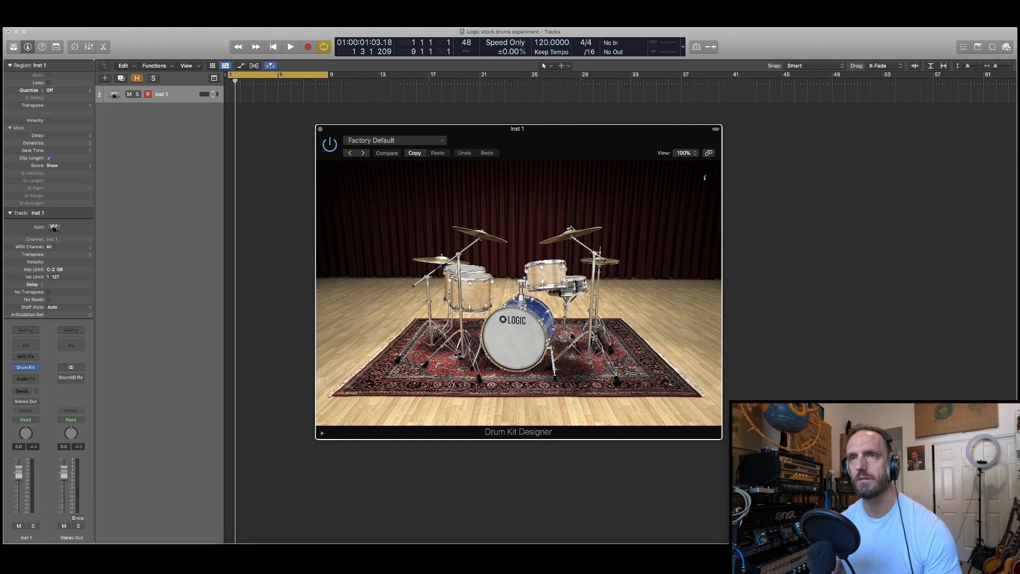
{"action": "left_click", "coordinate": [320, 129]}
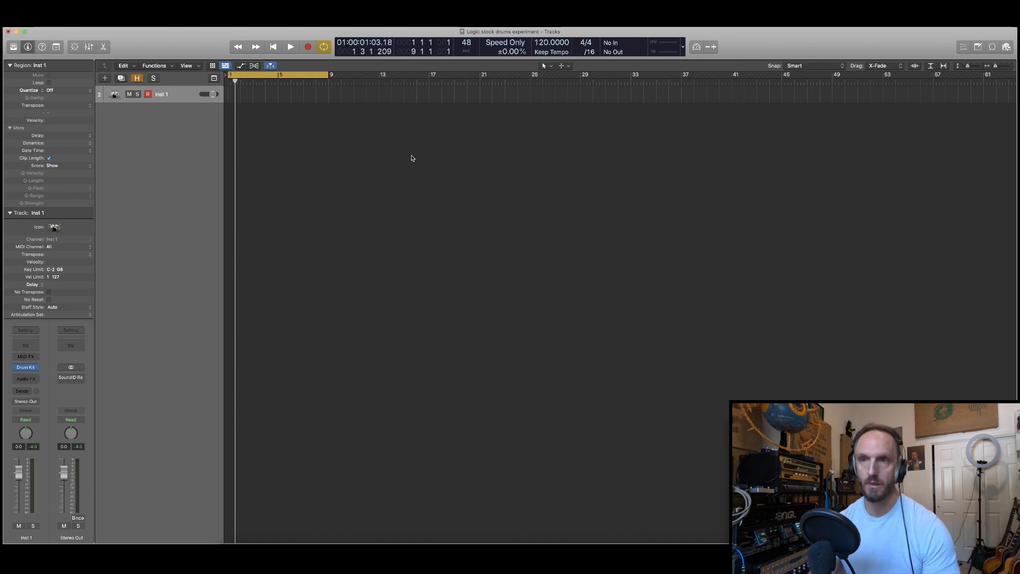
- Add four auxiliary output channels to Inst 1 in the mixer for Kick, Snare, Toms and Hi-Hat, and close the mixer
{"action": "key", "text": "x"}
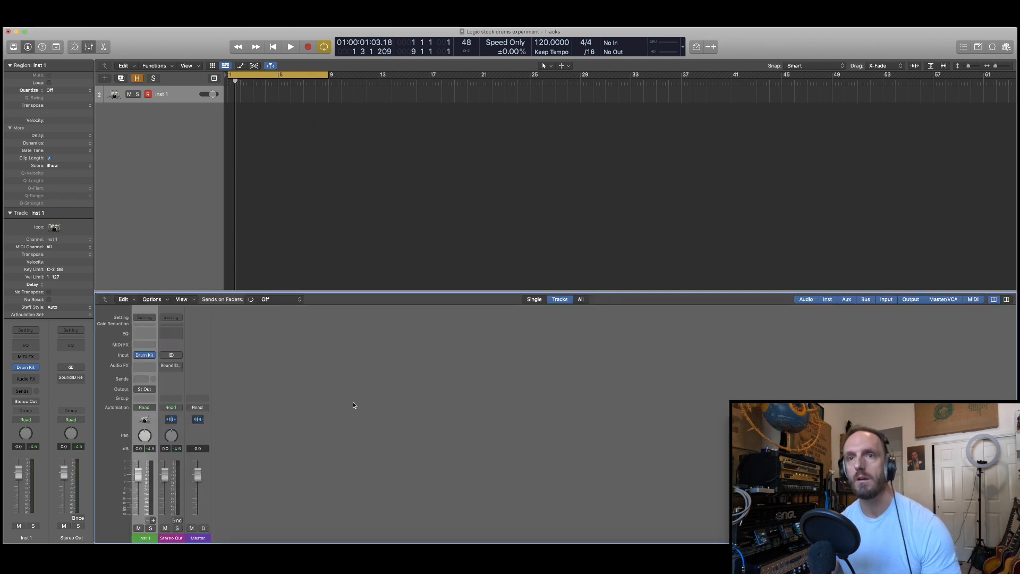
{"action": "left_click", "coordinate": [153, 521]}
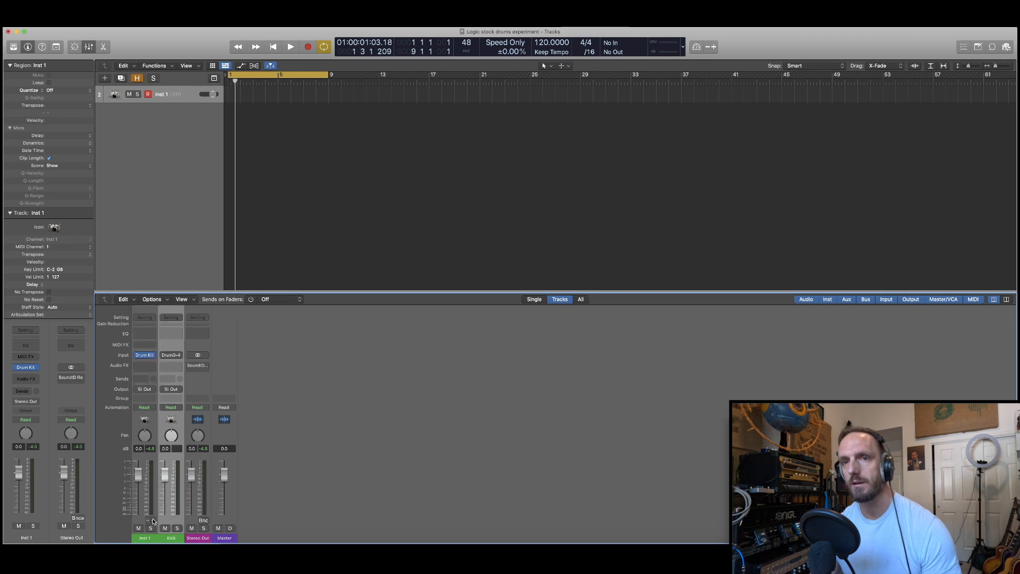
{"action": "left_click", "coordinate": [153, 520]}
{"action": "left_click", "coordinate": [153, 521]}
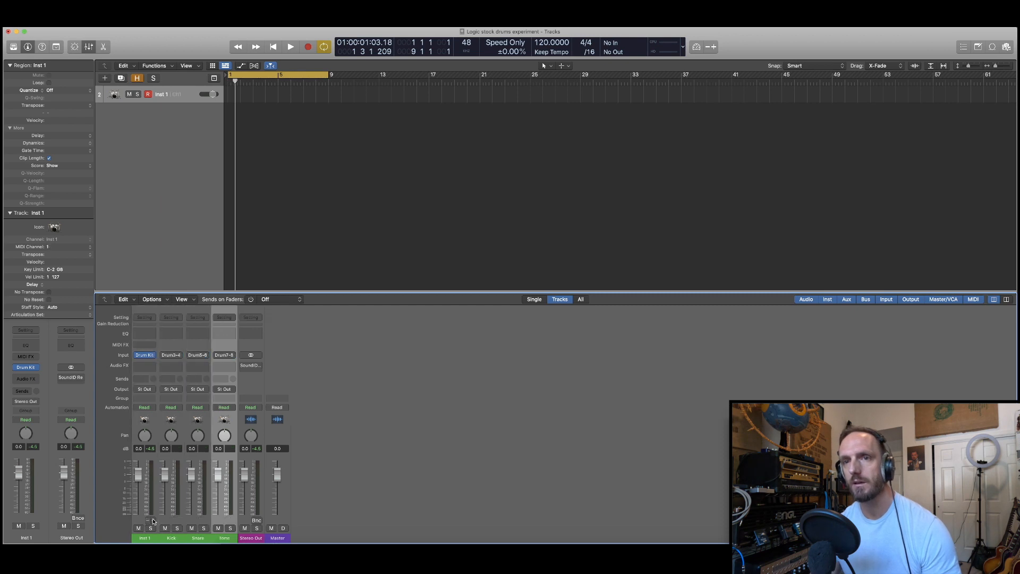
{"action": "left_click", "coordinate": [153, 521]}
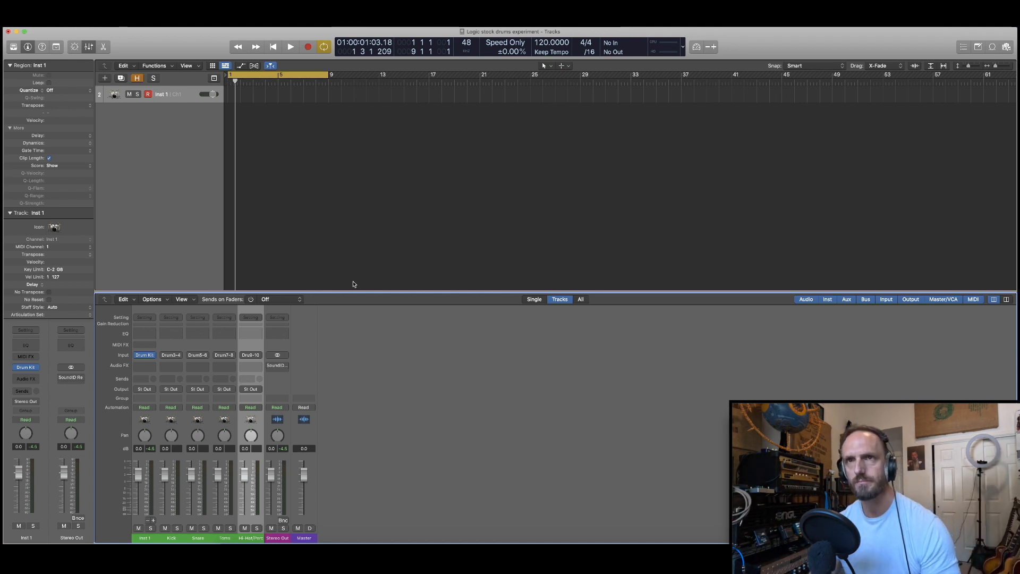
{"action": "key", "text": "x"}
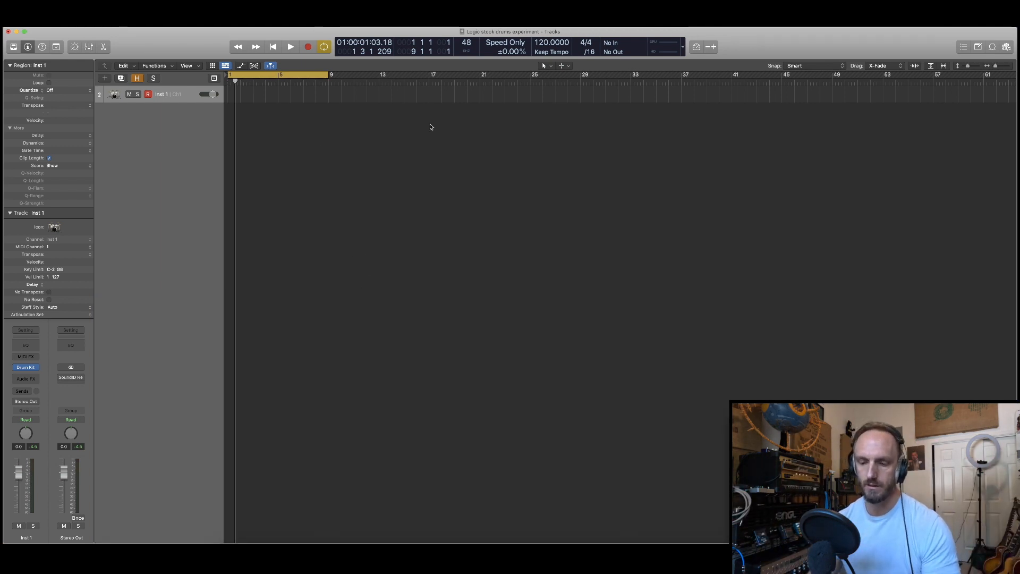
- Reveal the hidden Inst 2 track, move its MIDI region onto the drum kit track, and hide Inst 2 again
{"action": "key", "text": "ctrl+h"}
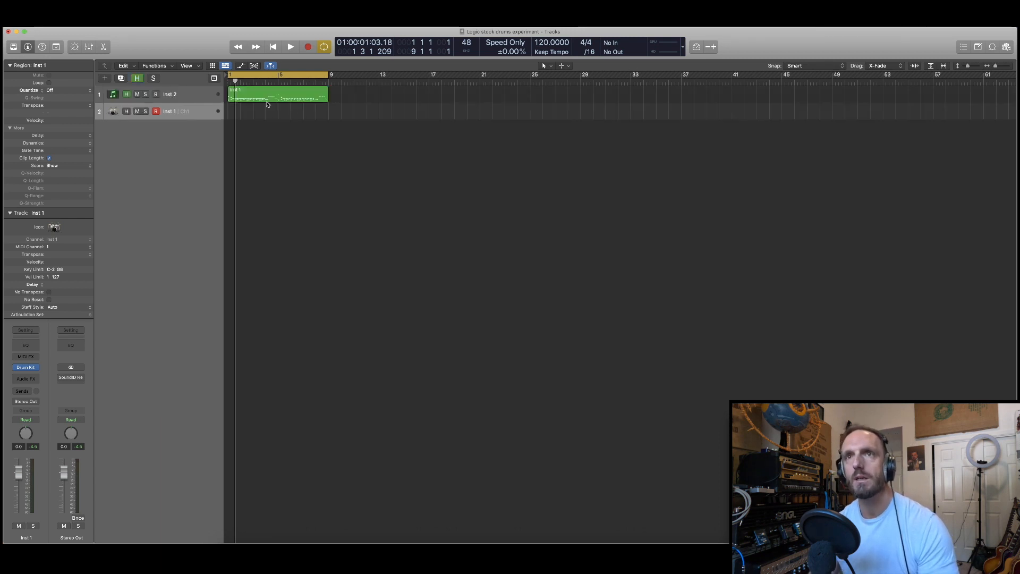
{"action": "key", "text": "ctrl+h"}
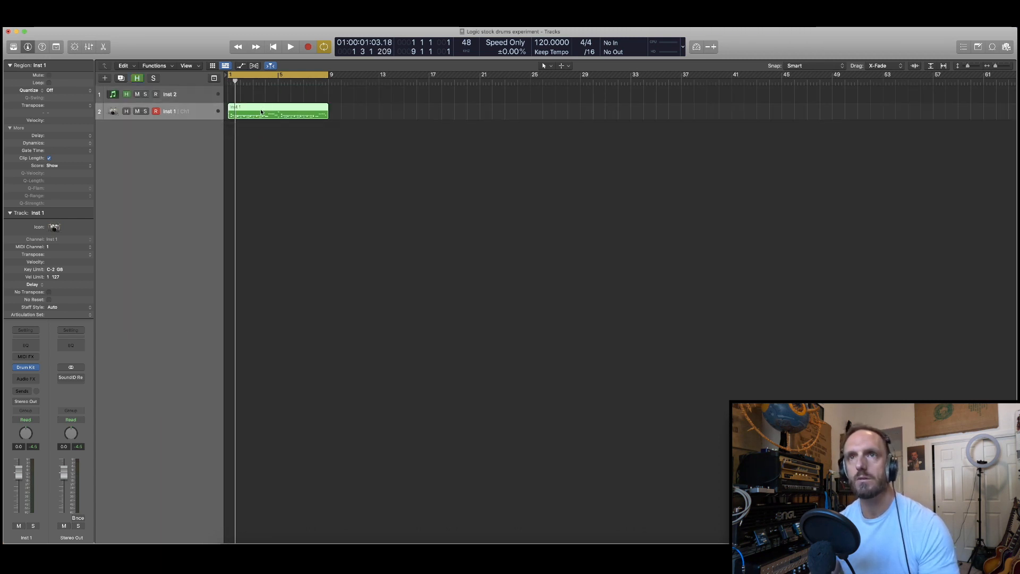
- Review the drum region's notes in the Piano Roll, close the editor and play the region
{"action": "double_click", "coordinate": [277, 98]}
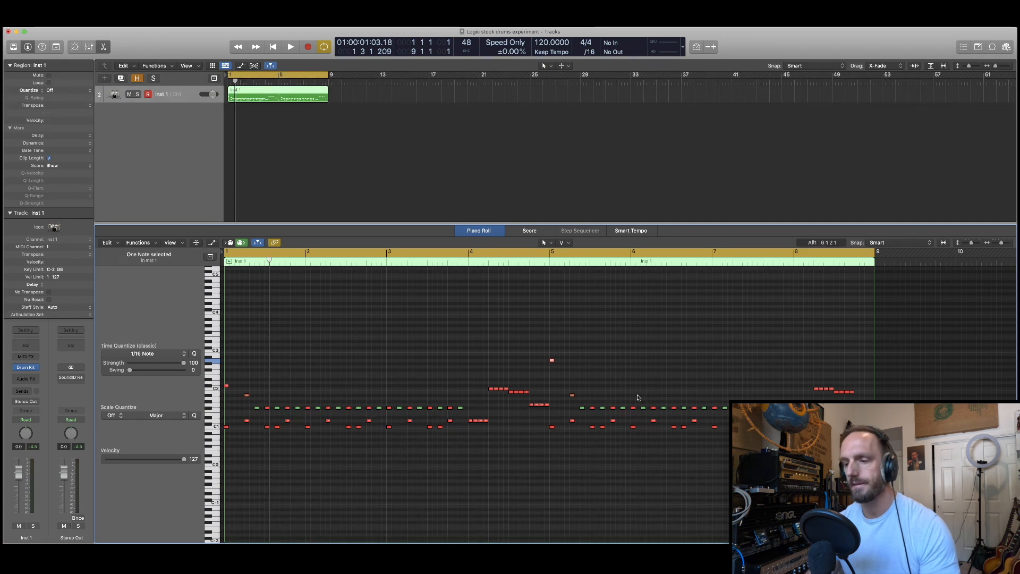
{"action": "key", "text": "e"}
{"action": "key", "text": "space"}
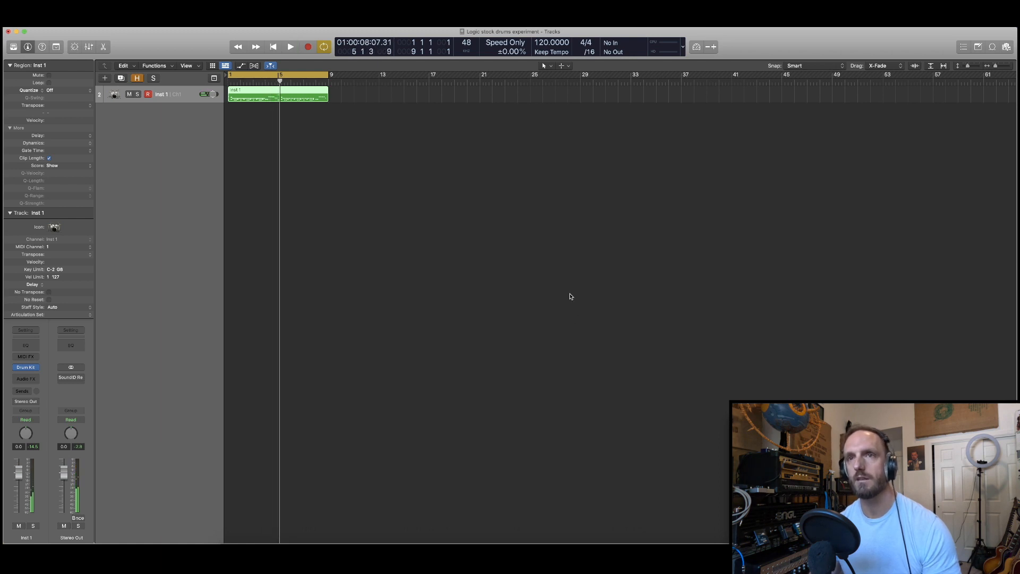
- Play the drum region with the Kick, Snare, Hi-Hat and Toms channels soloed one at a time in the mixer
{"action": "key", "text": "x"}
{"action": "key", "text": "space"}
{"action": "left_click", "coordinate": [178, 528]}
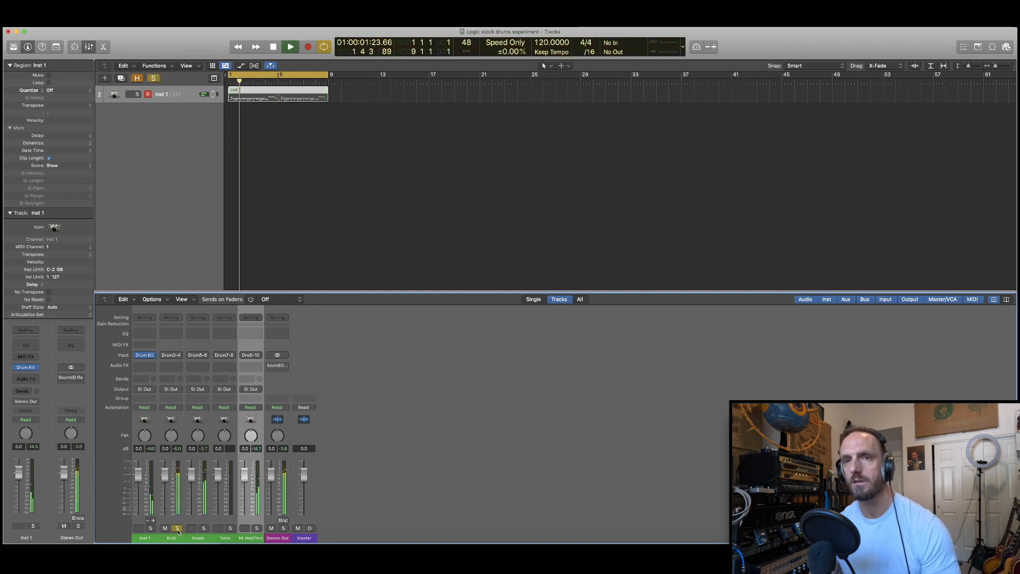
{"action": "left_click", "coordinate": [203, 528], "text": "alt"}
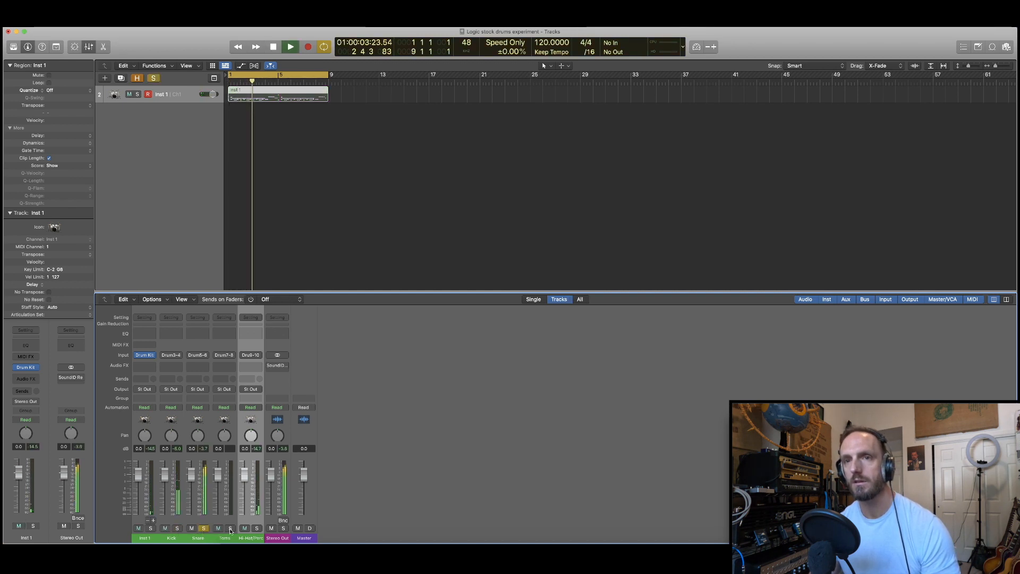
{"action": "left_click", "coordinate": [230, 528], "text": "alt"}
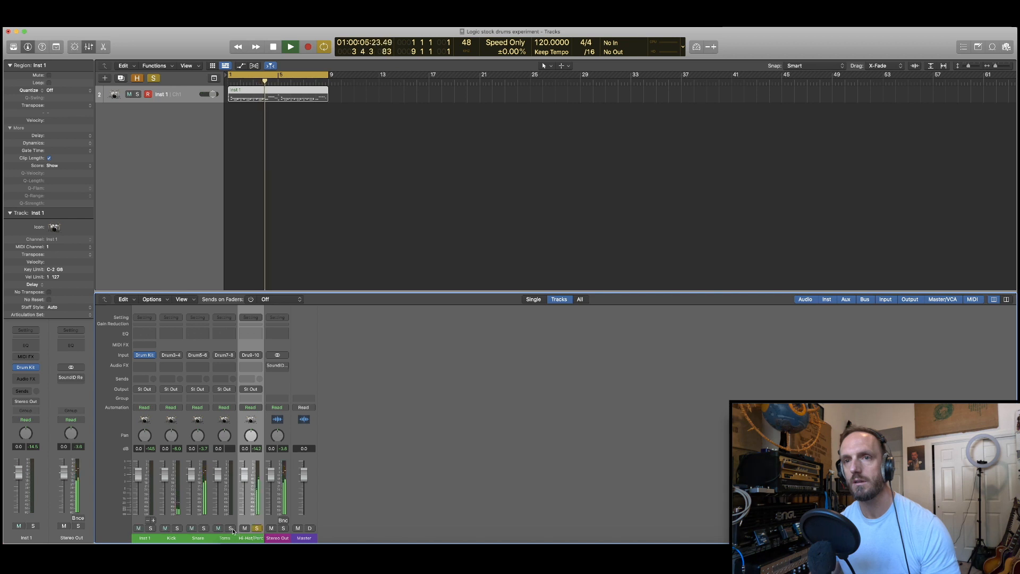
{"action": "key", "text": "space"}
{"action": "left_click", "coordinate": [230, 528]}
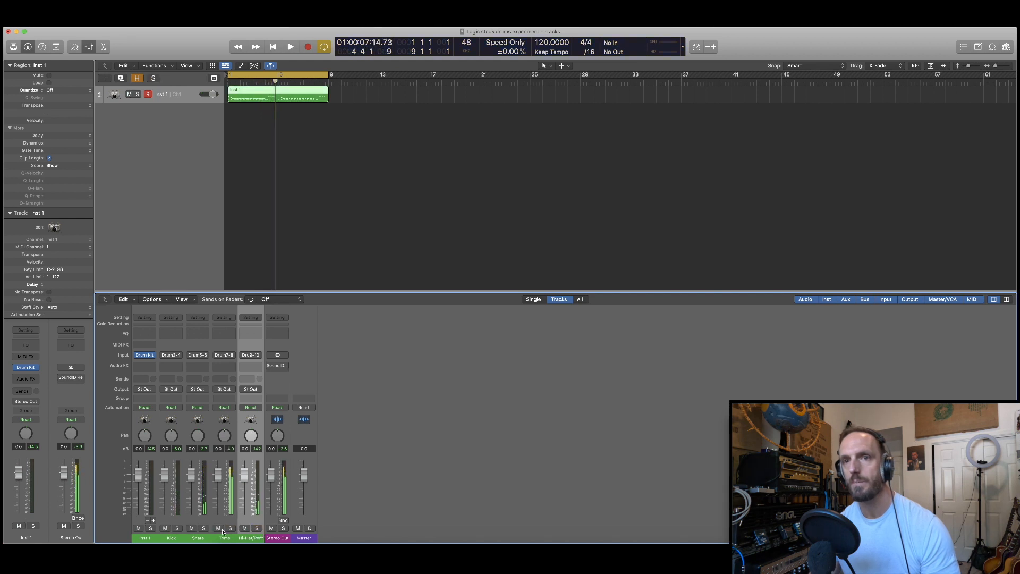
- Solo the Inst 1 channel, play a short passage to hear it alone, and turn its solo off
{"action": "left_click", "coordinate": [152, 530]}
{"action": "key", "text": "space"}
{"action": "key", "text": "space"}
{"action": "left_click", "coordinate": [151, 530]}
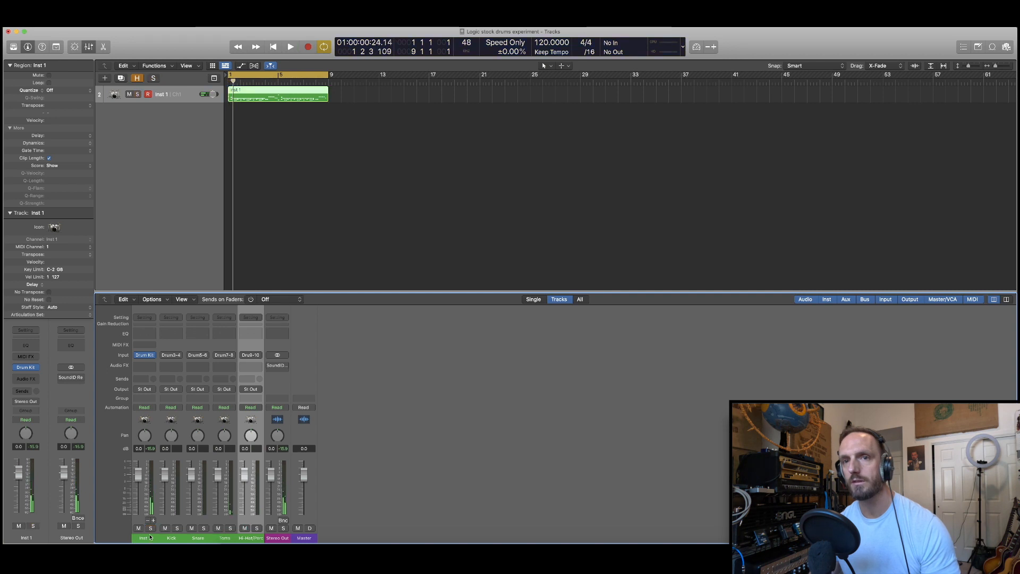
- Rename the Inst 1 channel to OH and play a short passage of the whole kit
{"action": "double_click", "coordinate": [151, 537]}
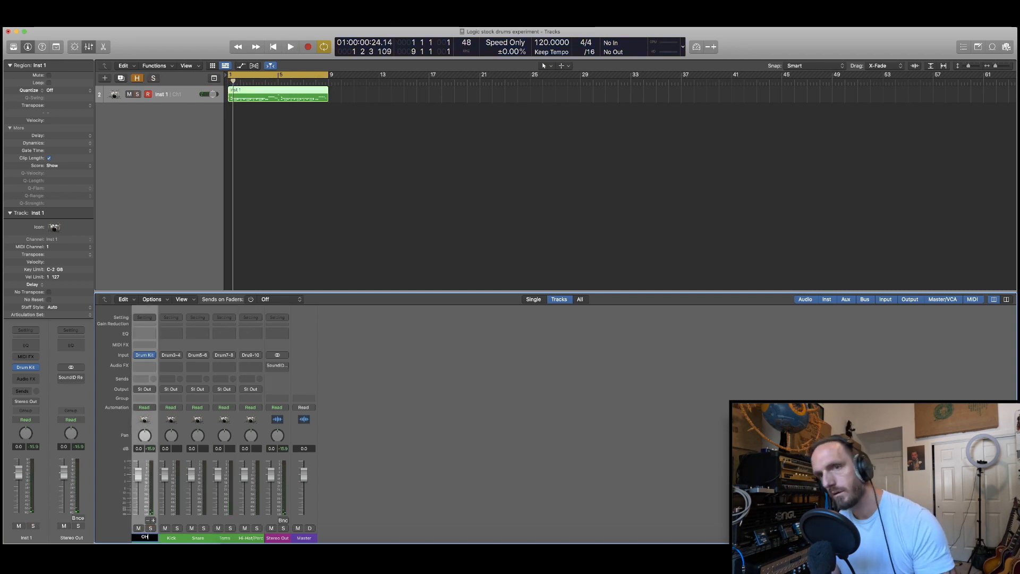
{"action": "key", "text": "Return"}
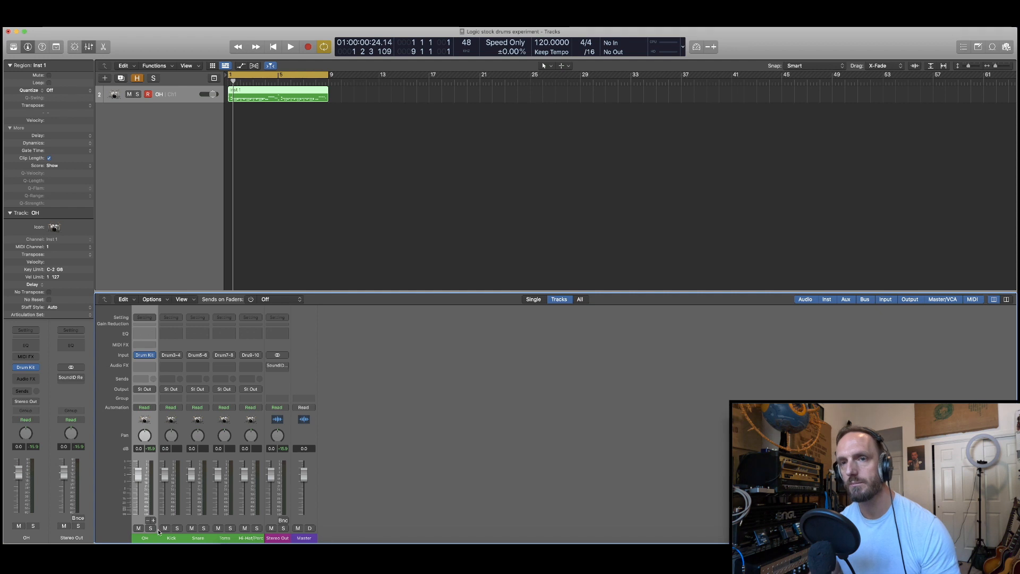
{"action": "key", "text": "space"}
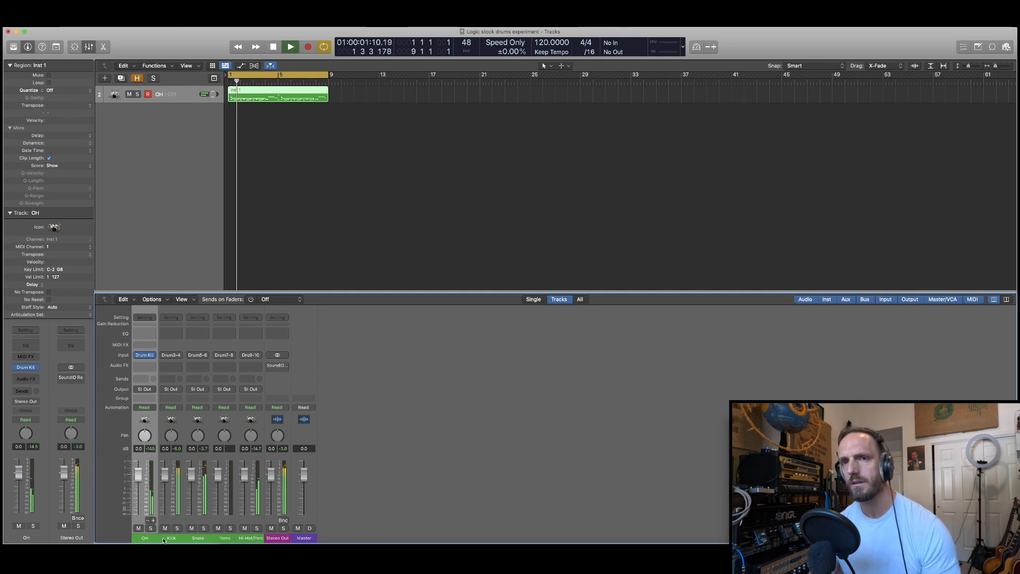
{"action": "key", "text": "space"}
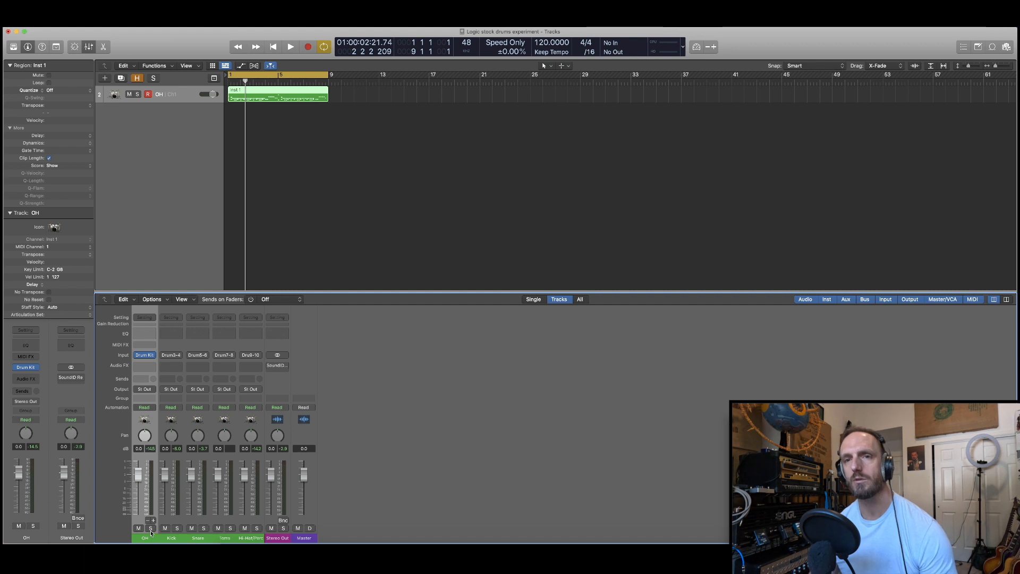
- Select all five drum channels from OH to Hi-Hat and add a send to Bus 3 on them
{"action": "left_click", "coordinate": [249, 538], "text": "shift"}
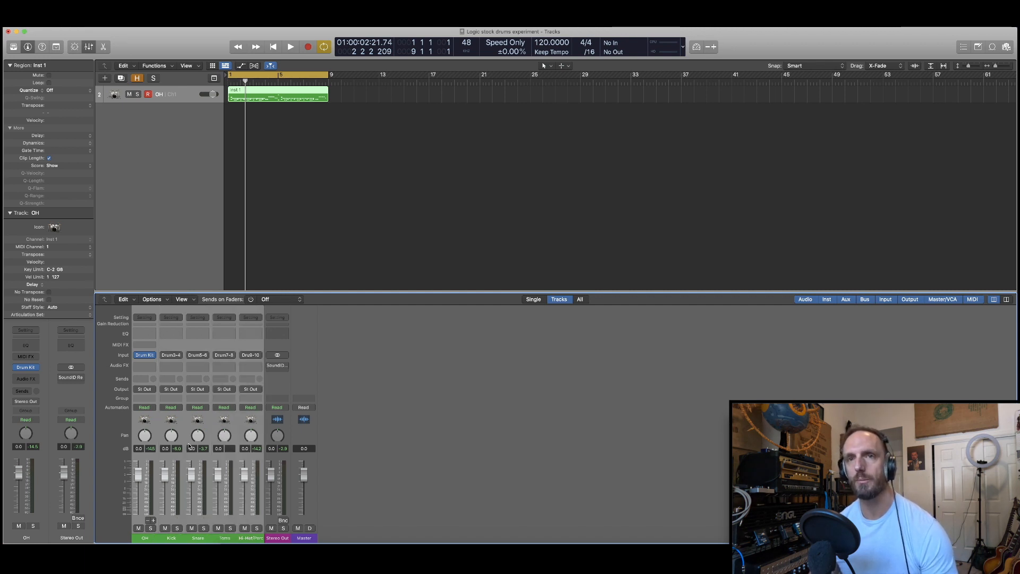
{"action": "left_click", "coordinate": [138, 379]}
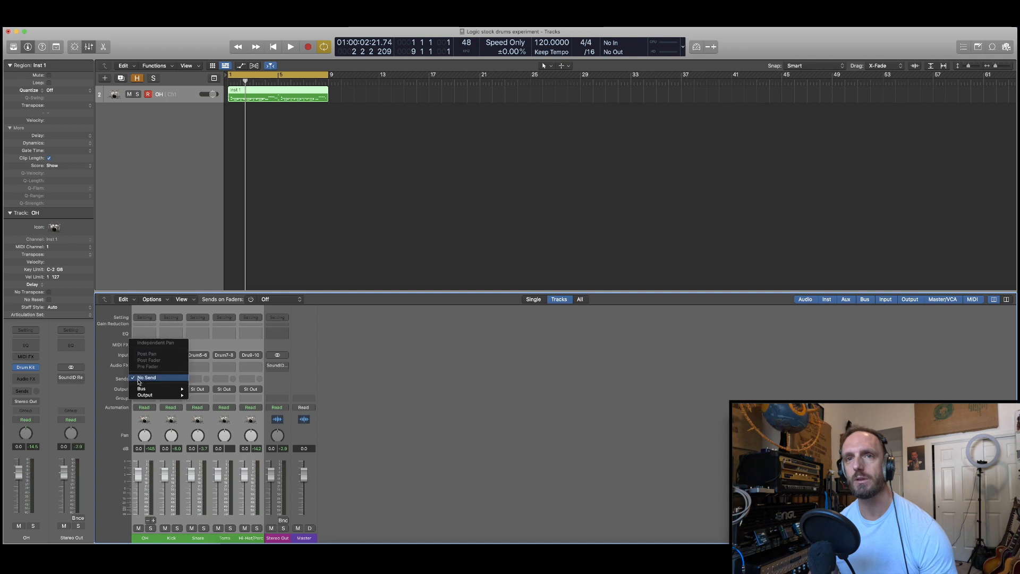
{"action": "mouse_move", "coordinate": [154, 389]}
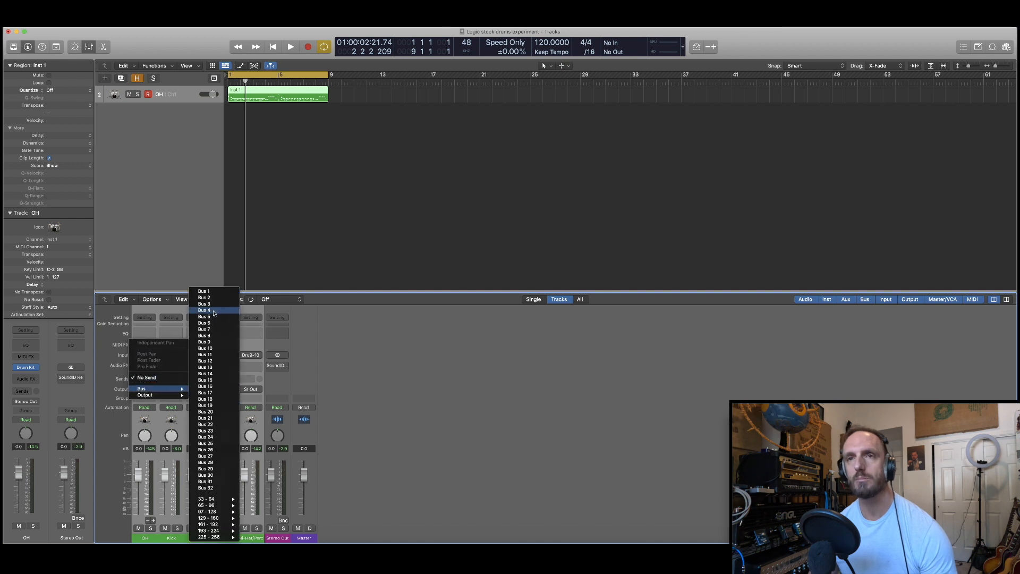
{"action": "left_click", "coordinate": [215, 305]}
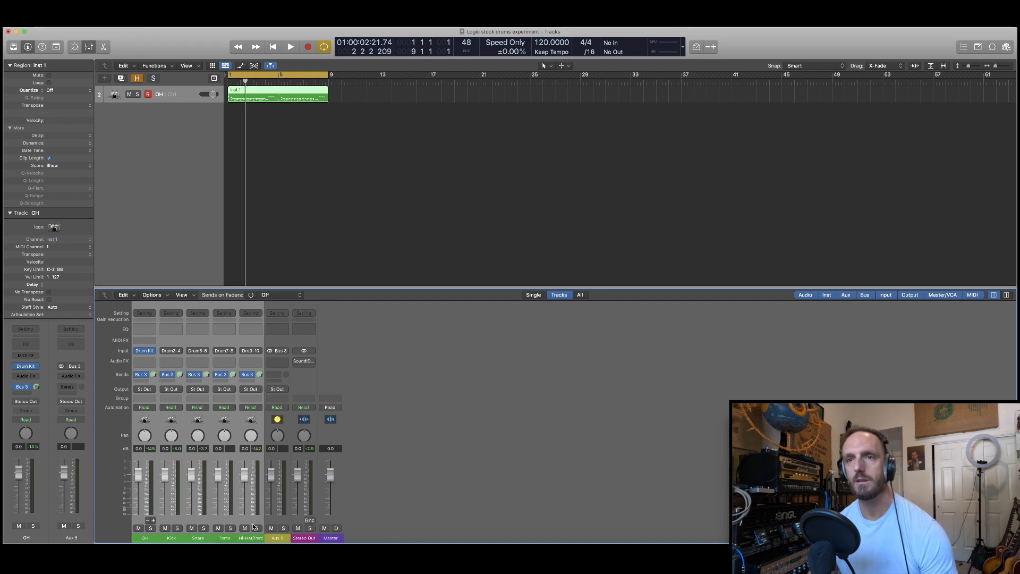
- Rename the auxiliary channel fed by Bus 3 to ROOM
{"action": "left_click", "coordinate": [278, 537]}
{"action": "double_click", "coordinate": [277, 538]}
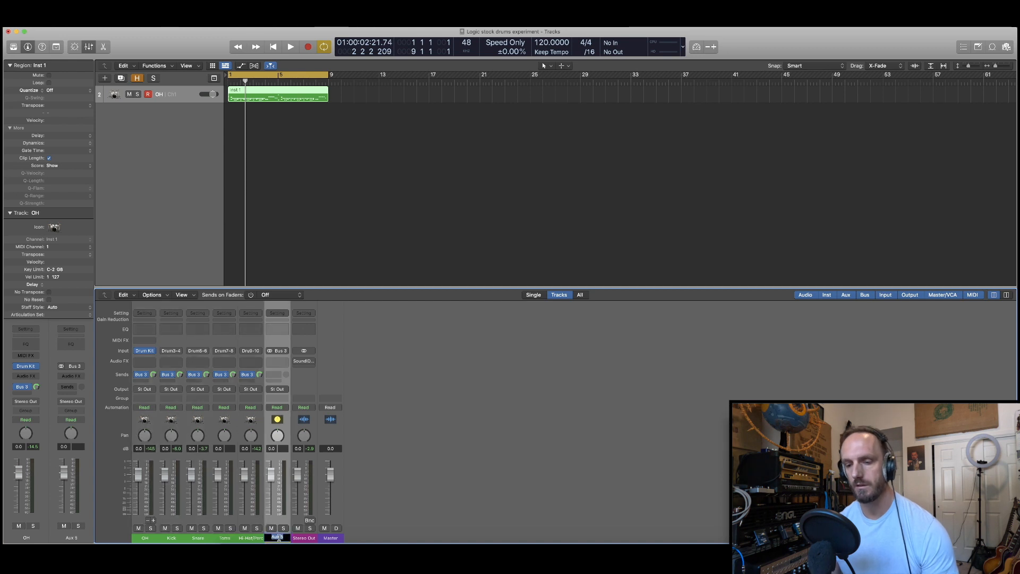
{"action": "key", "text": "Return"}
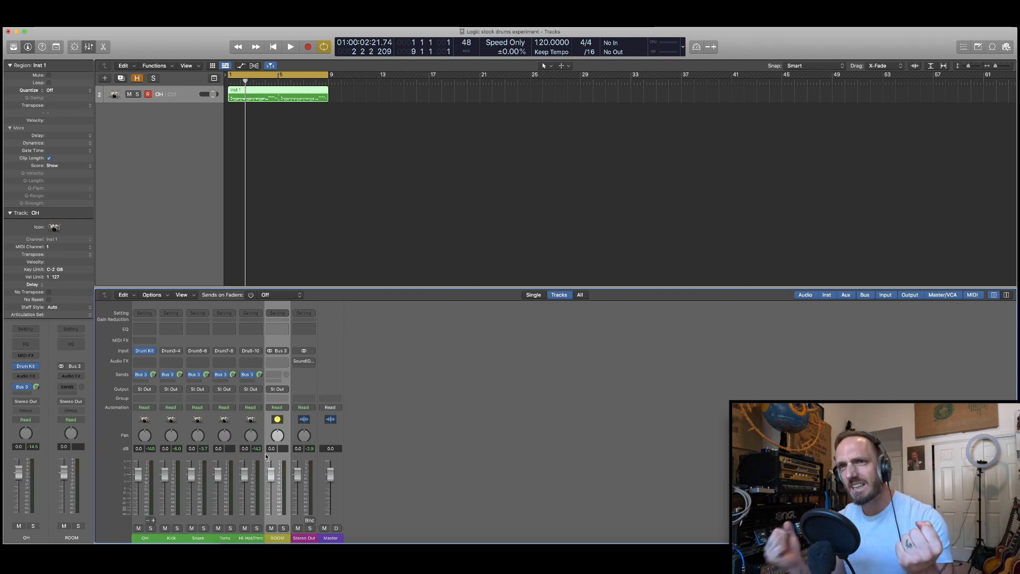
- Insert the Space Designer reverb on the ROOM channel, solo that channel and start playback
{"action": "left_click", "coordinate": [274, 364]}
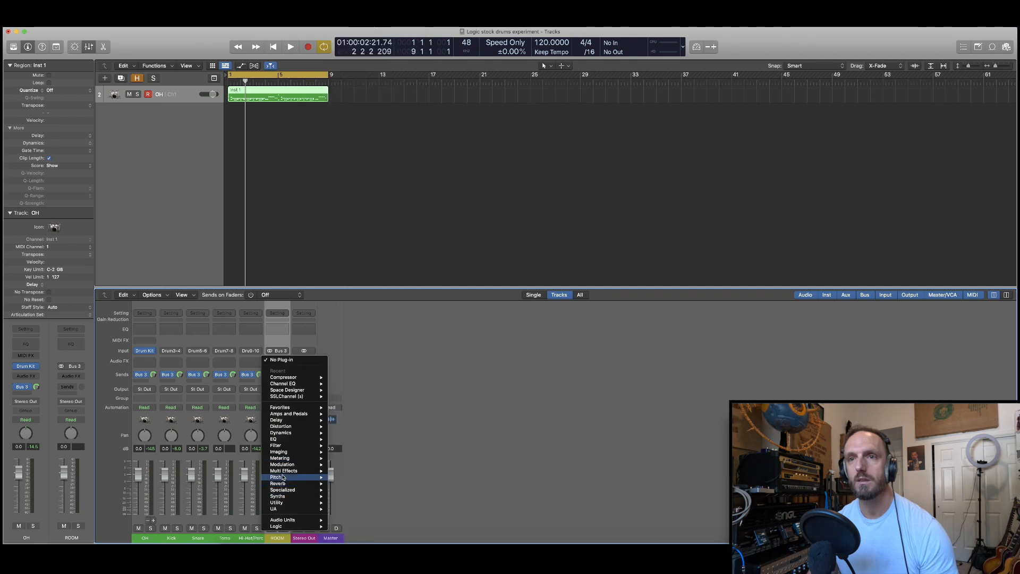
{"action": "mouse_move", "coordinate": [277, 484]}
{"action": "mouse_move", "coordinate": [373, 356]}
{"action": "left_click", "coordinate": [439, 353]}
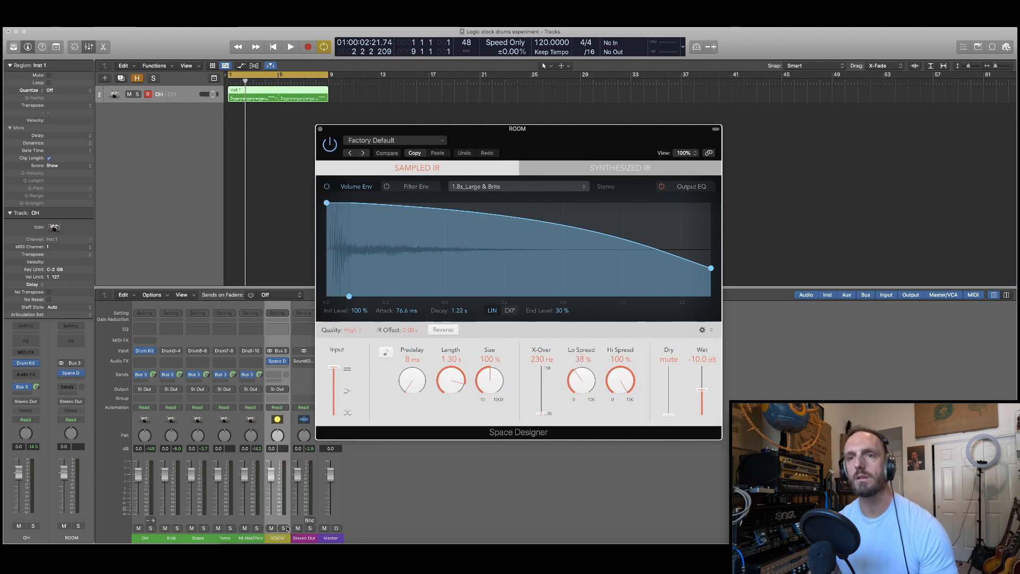
{"action": "left_click", "coordinate": [285, 529]}
{"action": "key", "text": "space"}
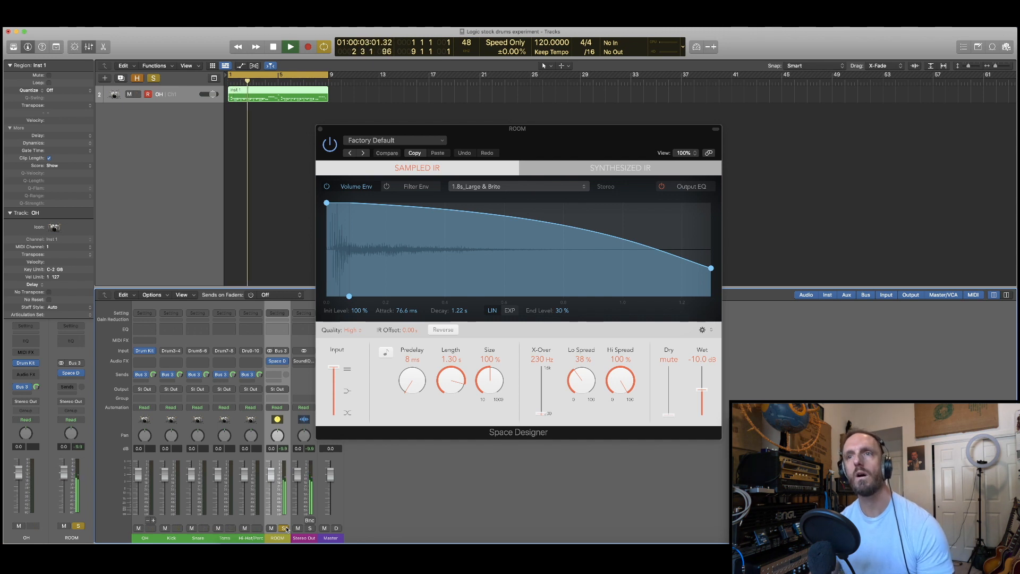
- Shorten the Space Designer reverb length on the ROOM channel to about 677 ms while listening to playback
{"action": "key", "text": "space"}
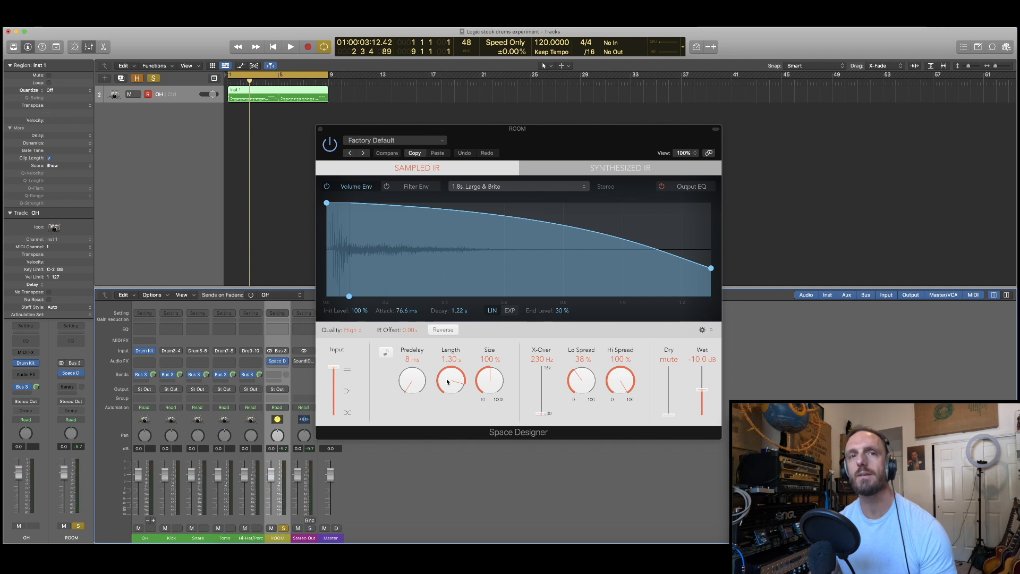
{"action": "left_click_drag", "start_coordinate": [448, 381], "coordinate": [446, 401]}
{"action": "key", "text": "space"}
{"action": "left_click_drag", "start_coordinate": [446, 399], "coordinate": [445, 400]}
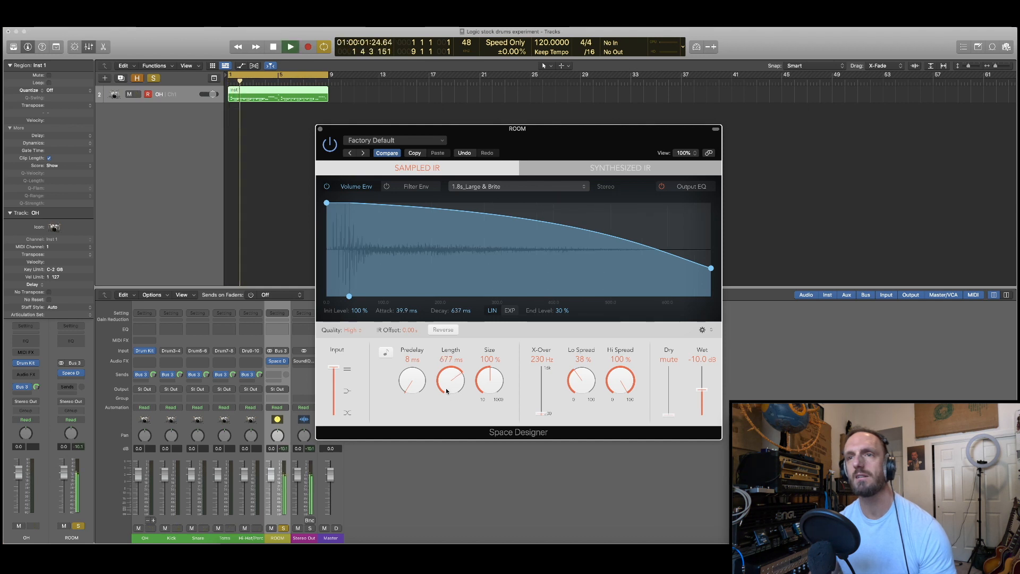
- Unsolo the ROOM channel, pull its fader fully down, and raise it to about -10.6 dB during playback
{"action": "left_click", "coordinate": [284, 528]}
{"action": "key", "text": "space"}
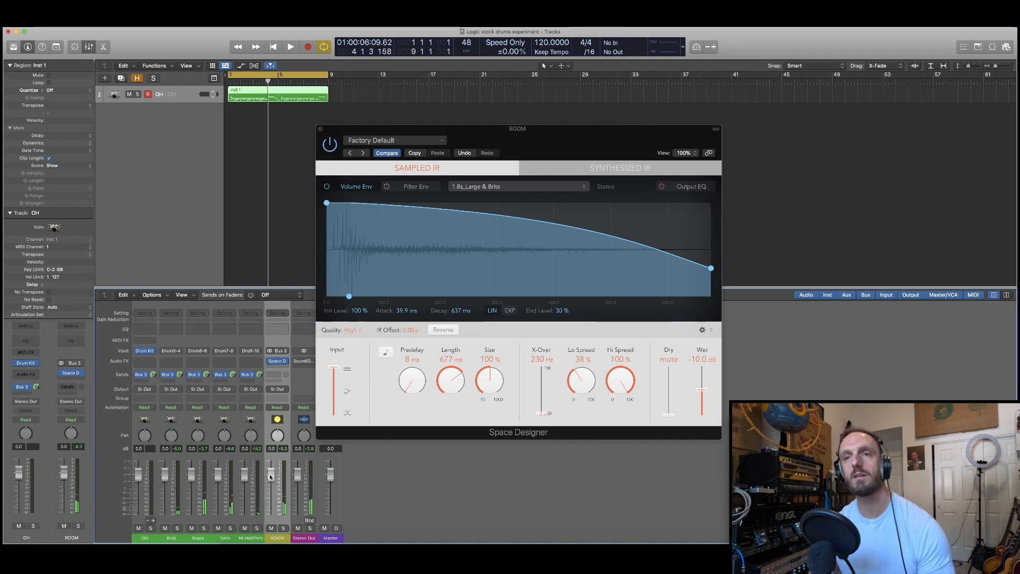
{"action": "left_click_drag", "start_coordinate": [271, 476], "coordinate": [271, 518]}
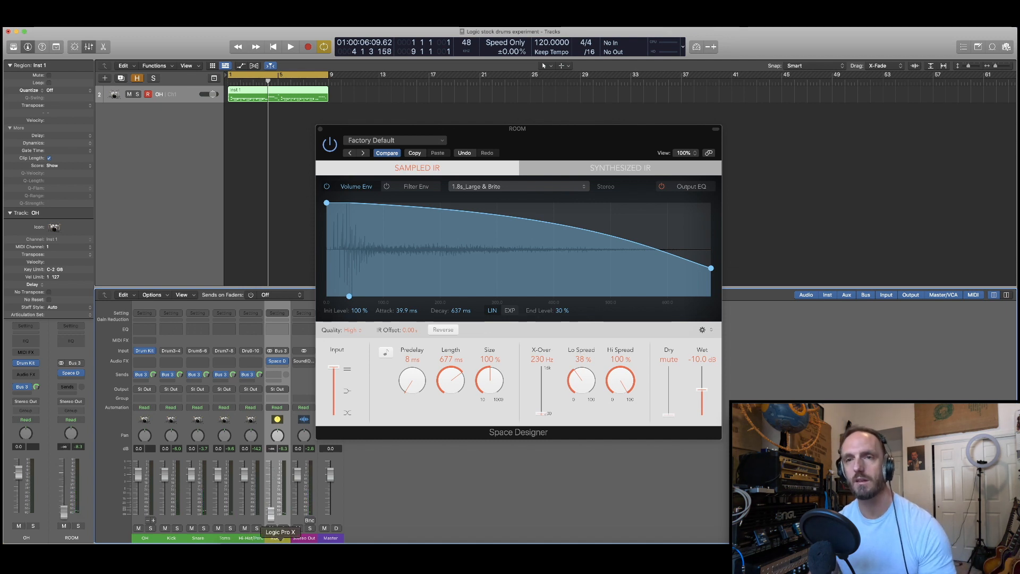
{"action": "key", "text": "space"}
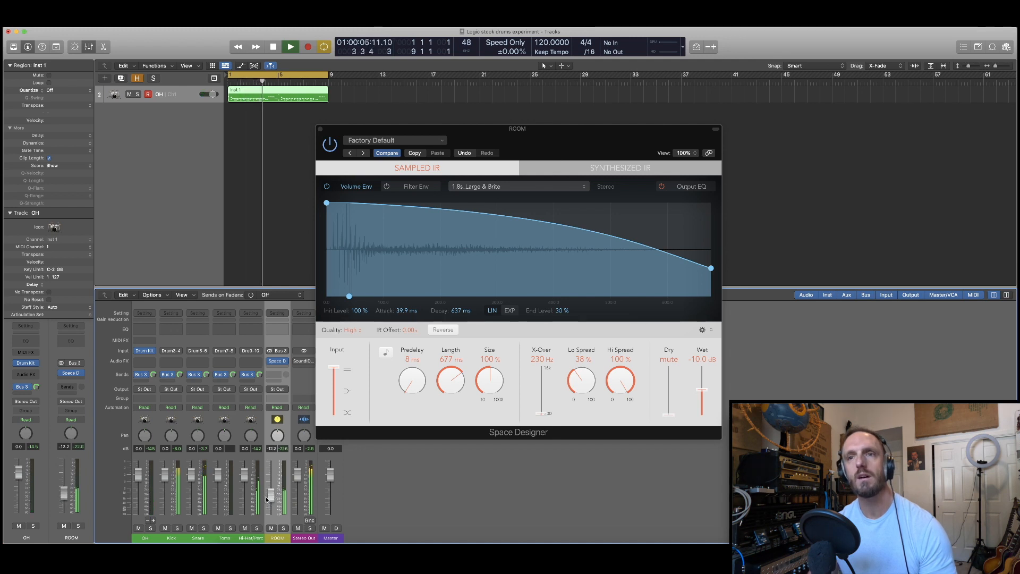
{"action": "left_click_drag", "start_coordinate": [273, 495], "coordinate": [274, 492]}
- Toggle the ROOM channel's mute during playback to compare the kit with and without the room reverb
{"action": "left_click", "coordinate": [271, 528]}
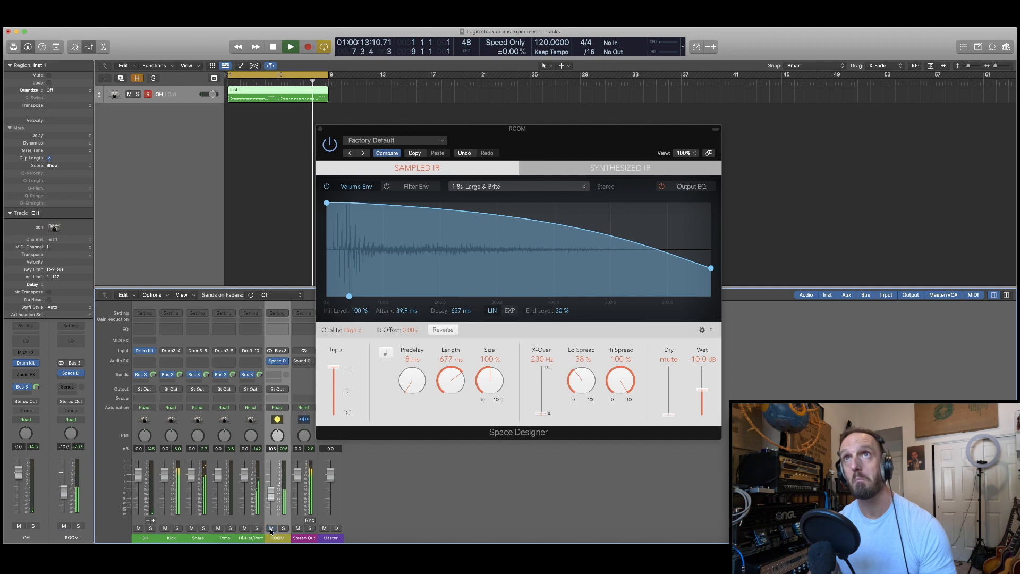
{"action": "key", "text": "space"}
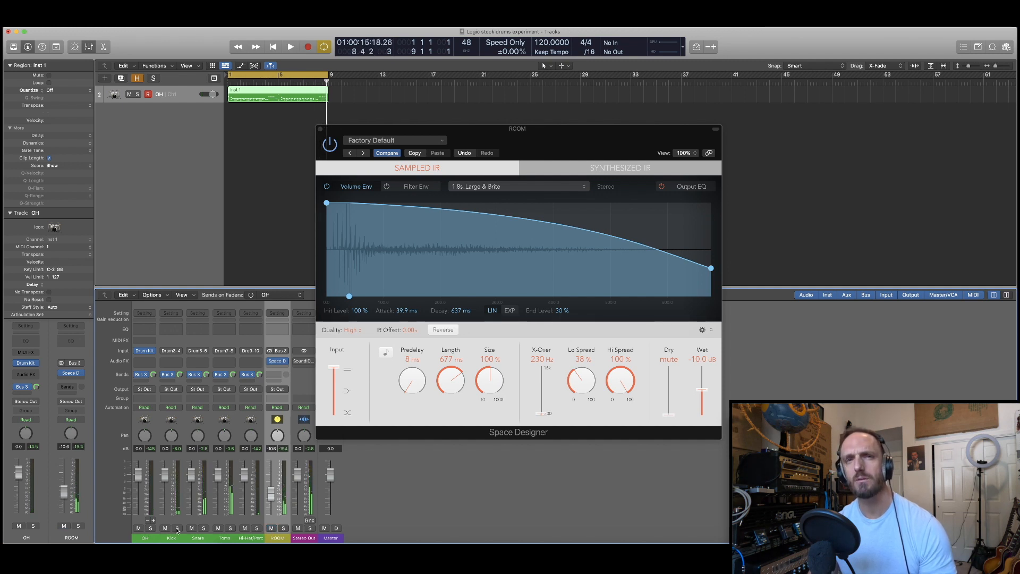
{"action": "key", "text": "space"}
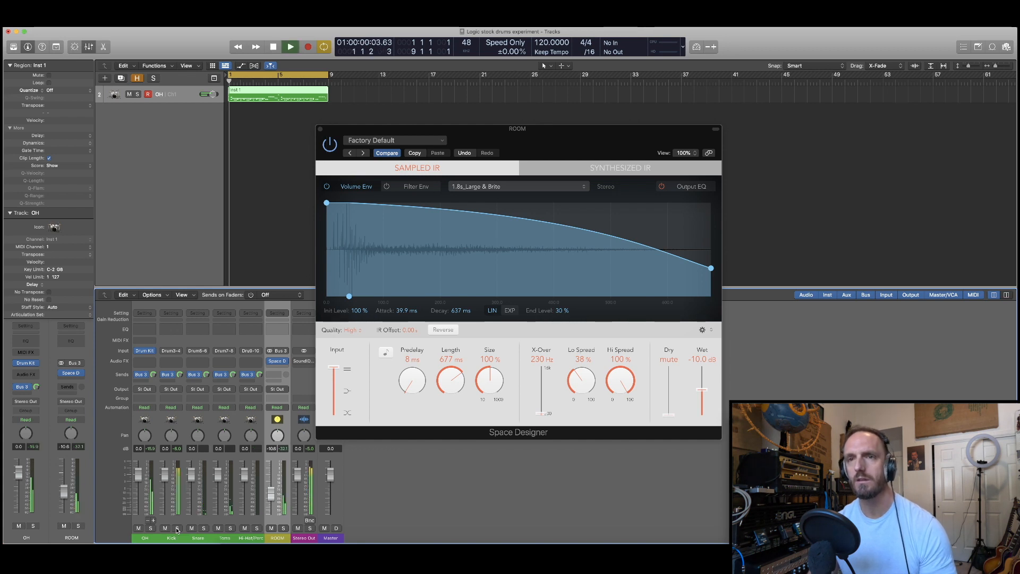
{"action": "key", "text": "space"}
- Turn down the Kick channel's Bus 3 send while auditioning it soloed, and replay the whole kit without the solo
{"action": "left_click", "coordinate": [177, 529]}
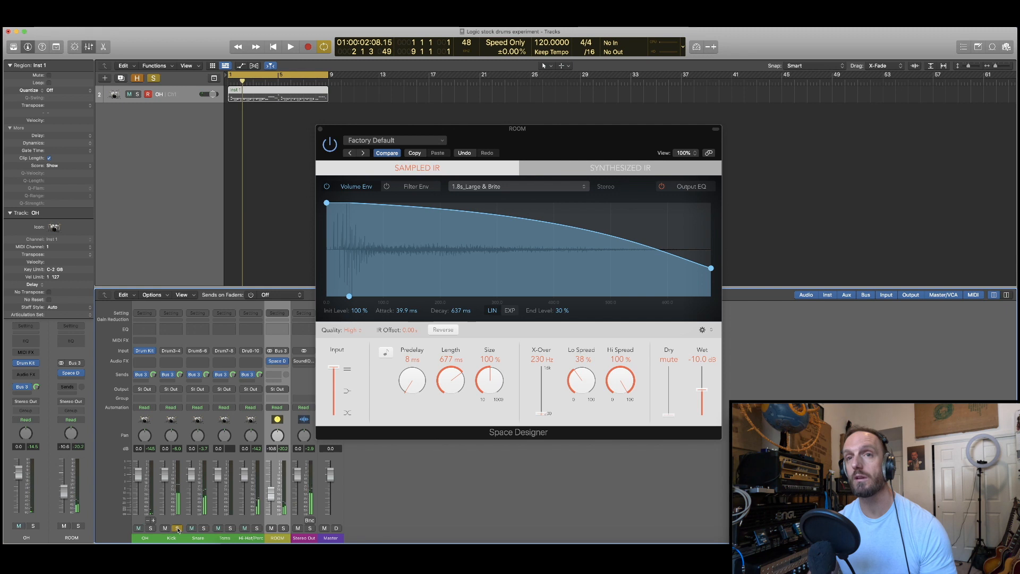
{"action": "key", "text": "space"}
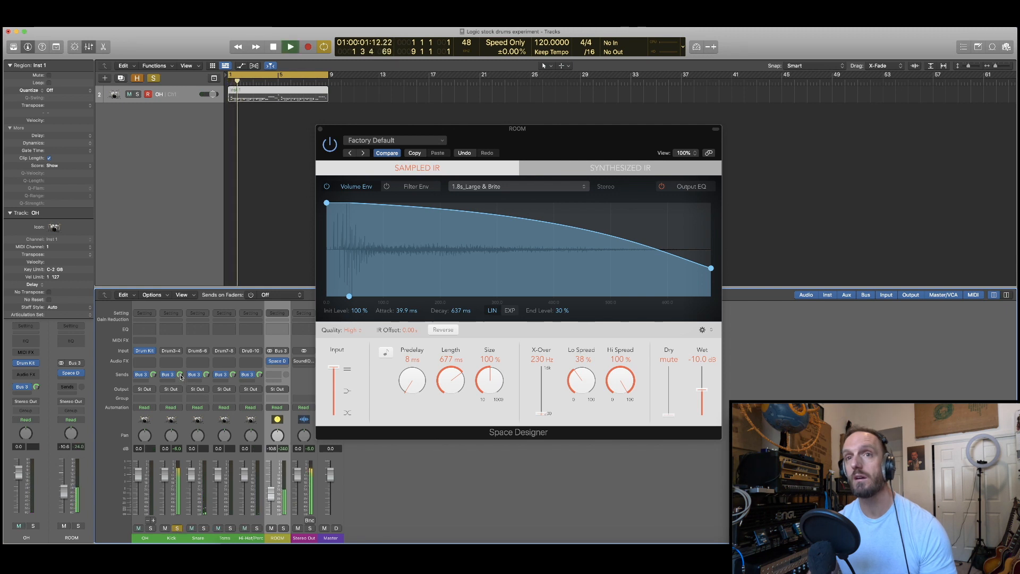
{"action": "key", "text": "space"}
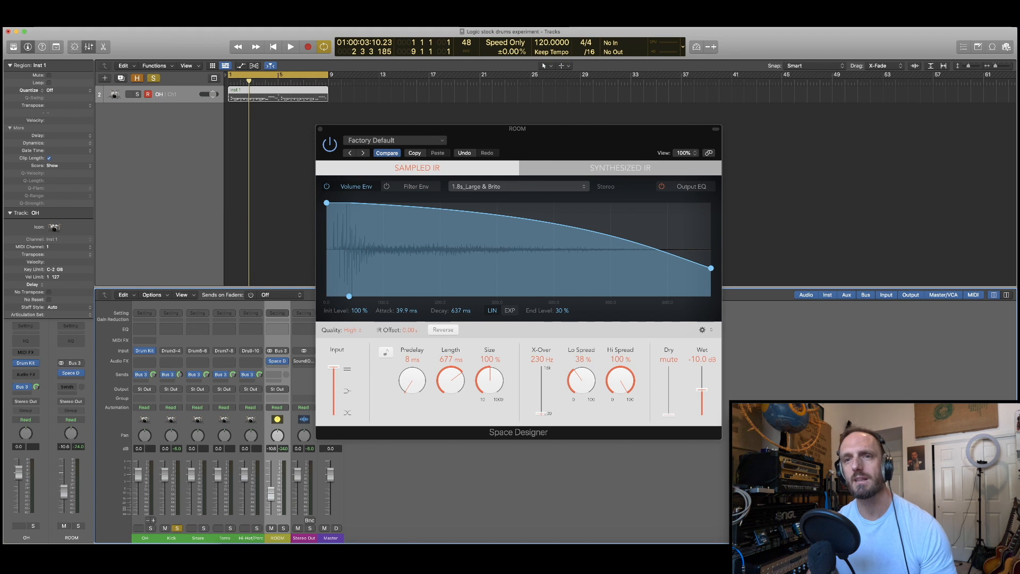
{"action": "left_click", "coordinate": [178, 530]}
{"action": "key", "text": "space"}
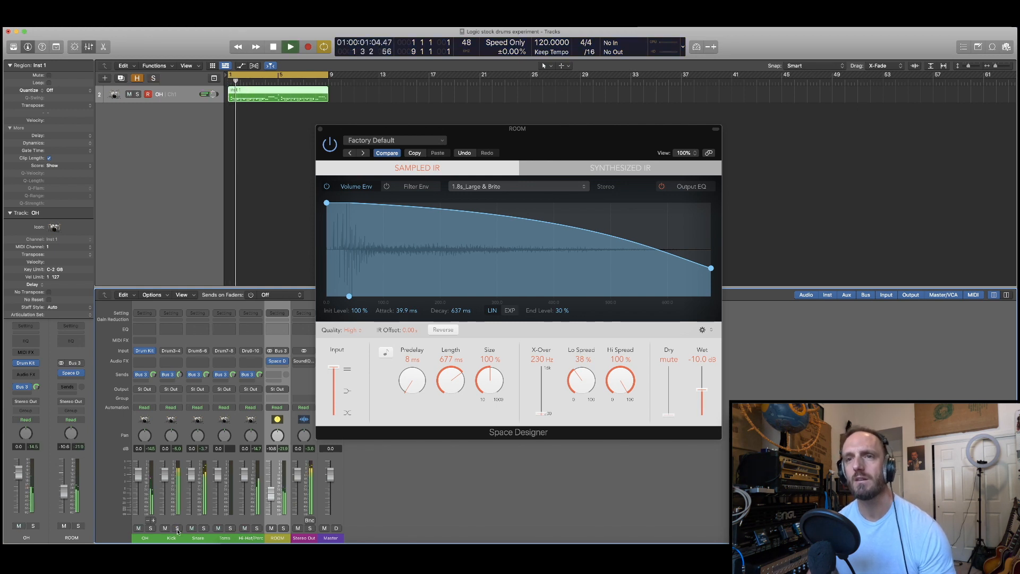
{"action": "key", "text": "space"}
- Close Space Designer and route the outputs of all channels from OH to ROOM to Bus 1
{"action": "left_click", "coordinate": [144, 539]}
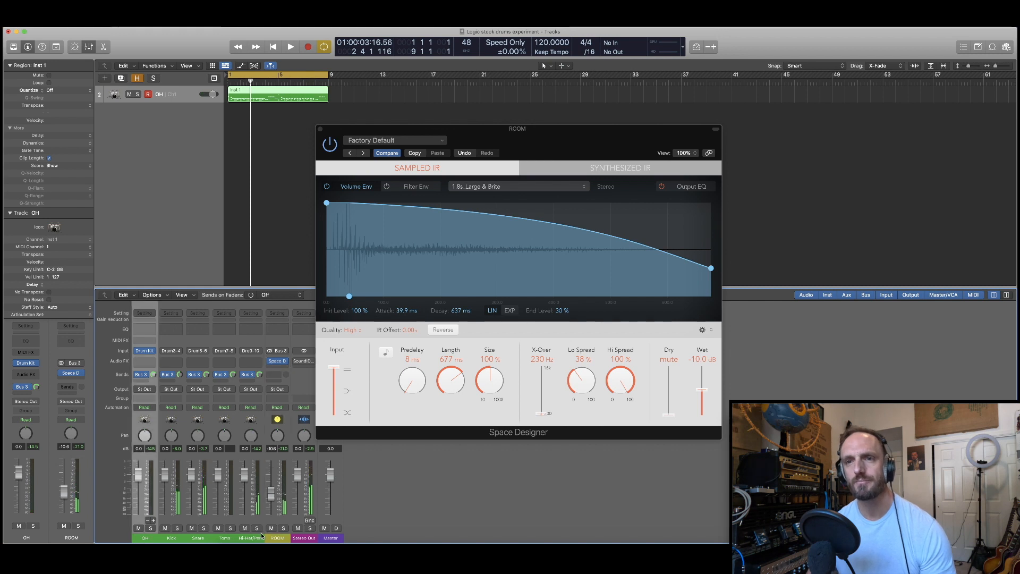
{"action": "left_click", "coordinate": [269, 539], "text": "shift"}
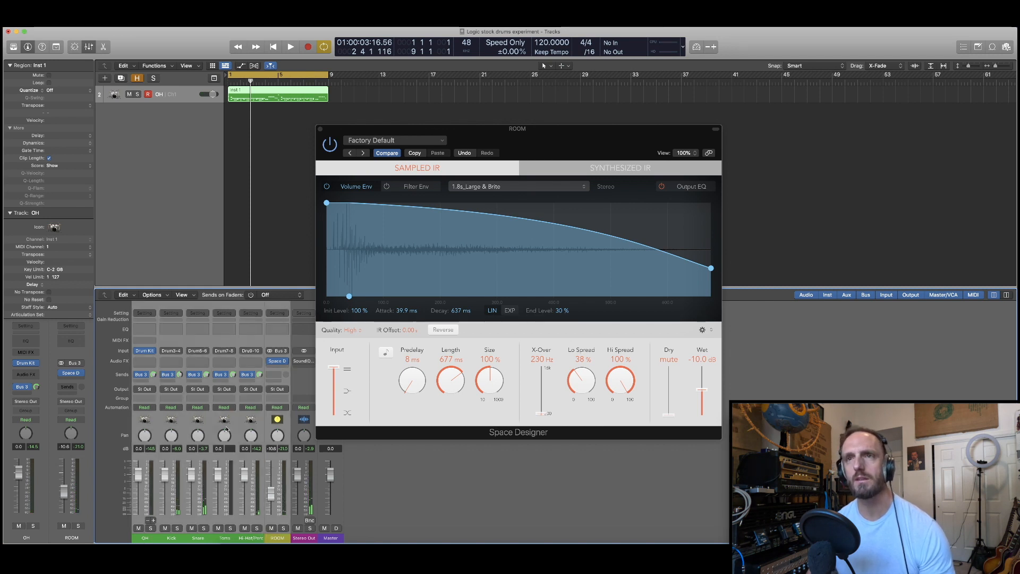
{"action": "left_click", "coordinate": [321, 130]}
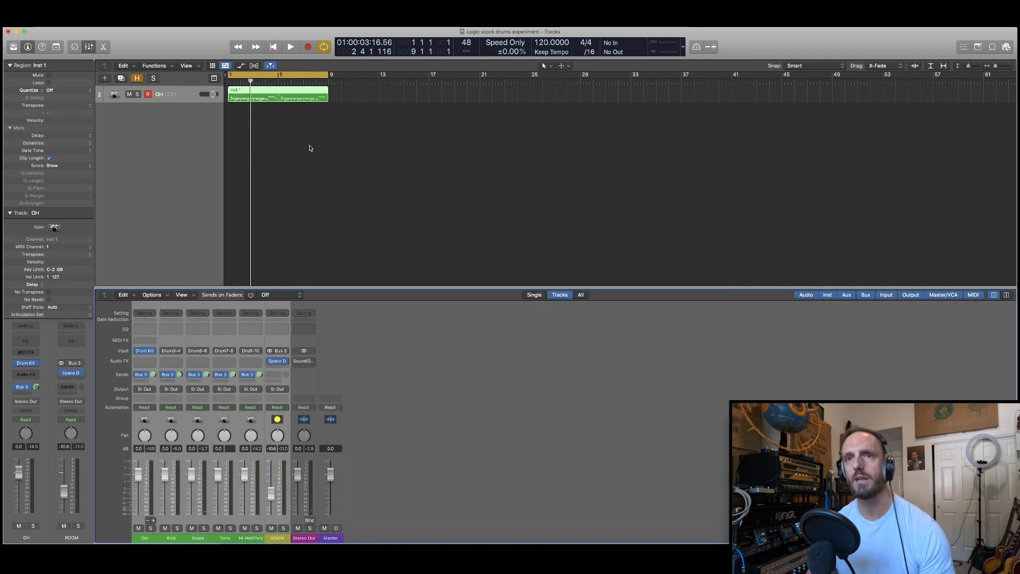
{"action": "left_click", "coordinate": [149, 389]}
{"action": "mouse_move", "coordinate": [151, 411]}
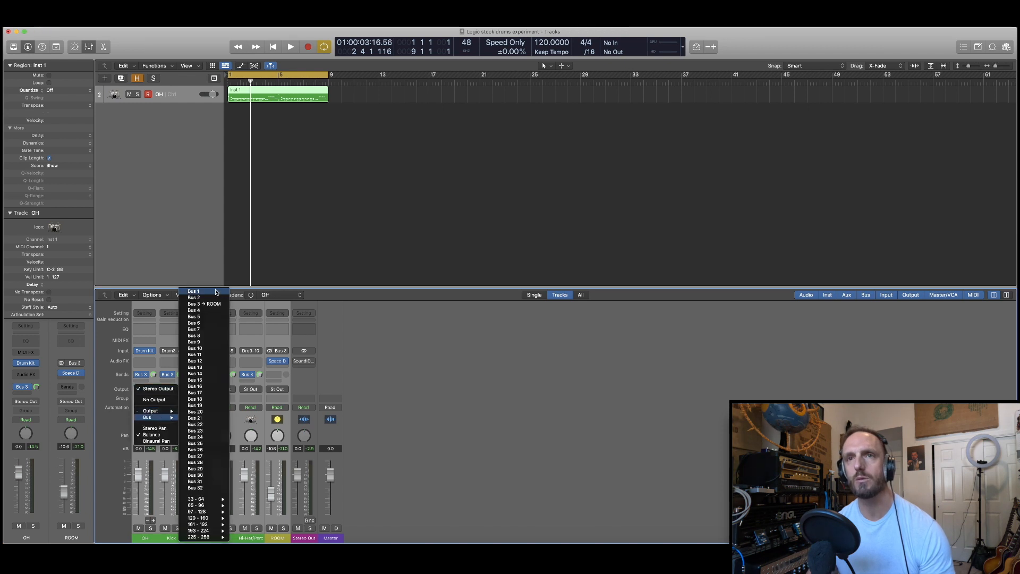
{"action": "left_click", "coordinate": [216, 291]}
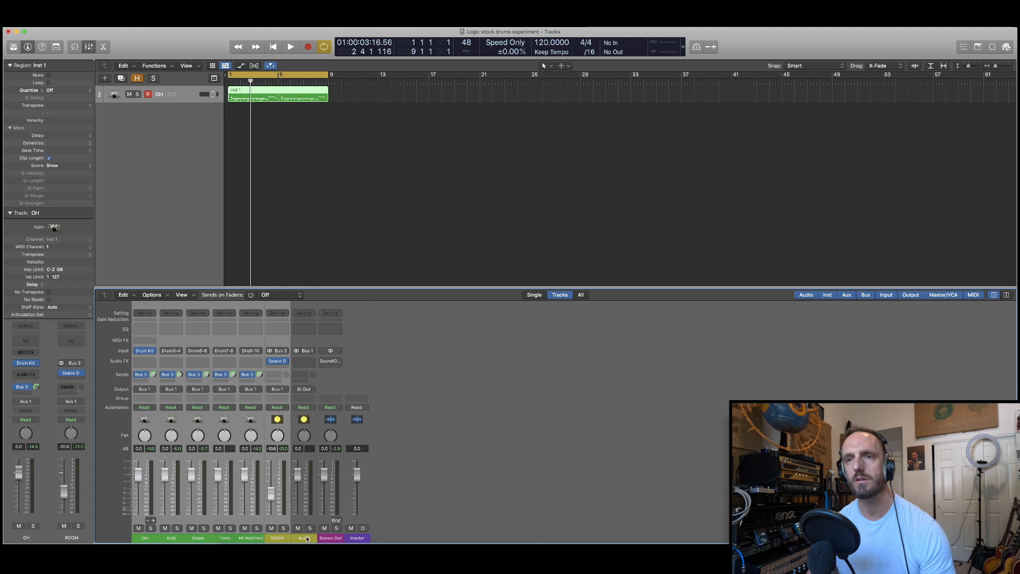
- Rename the auxiliary channel fed by Bus 1 to DRM BUS and create a track for it above the OH track
{"action": "double_click", "coordinate": [305, 538]}
{"action": "type", "text": "DRM BUS"}
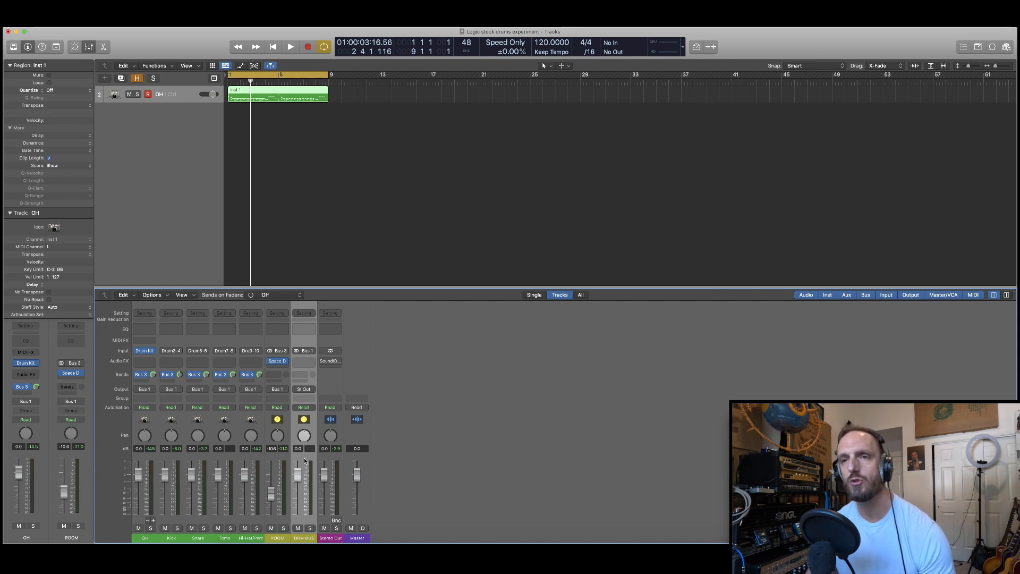
{"action": "right_click", "coordinate": [306, 460]}
{"action": "left_click", "coordinate": [325, 461]}
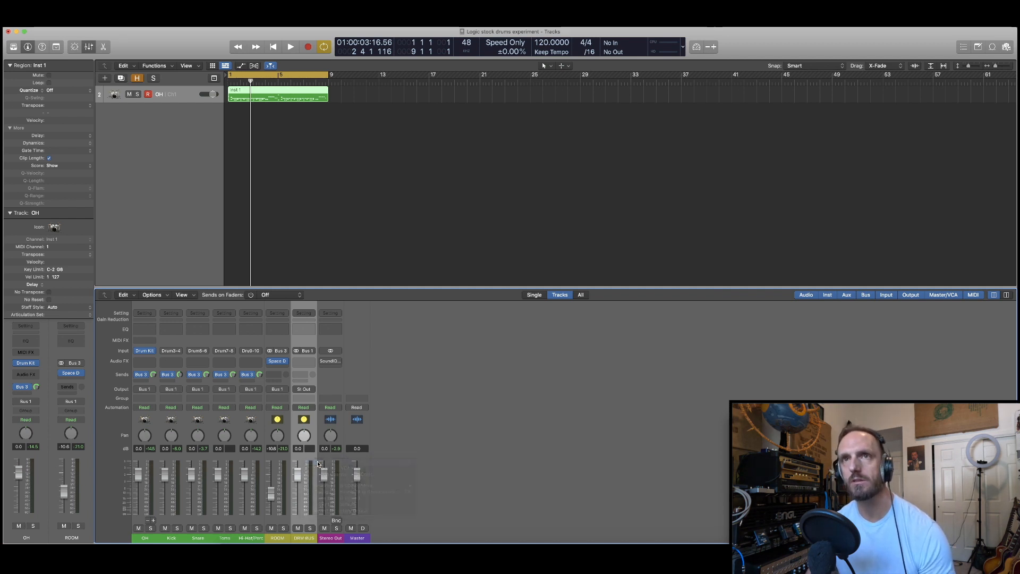
{"action": "left_click_drag", "start_coordinate": [170, 115], "coordinate": [170, 95]}
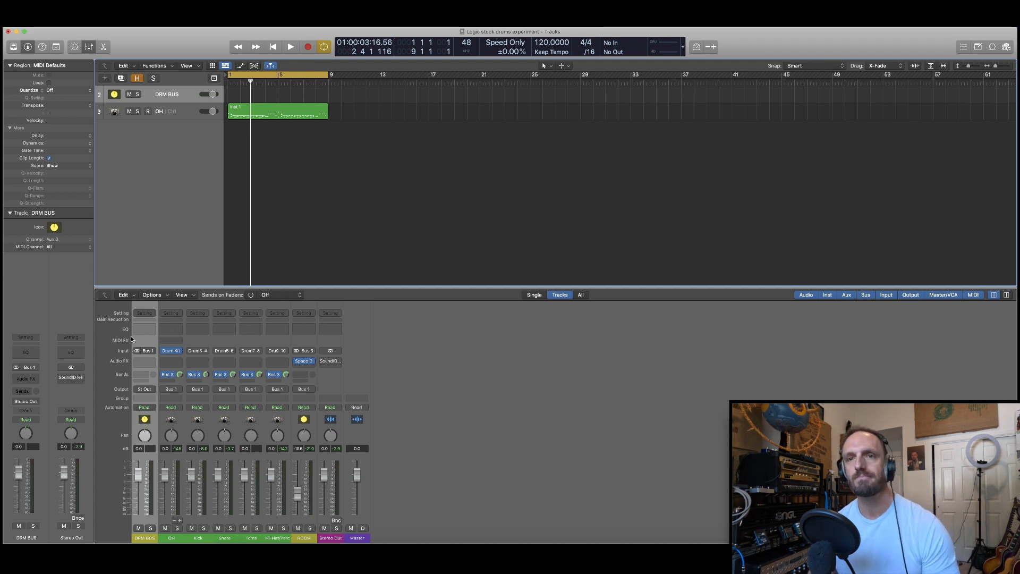
- Solo the DRM BUS channel, play a short passage to check the drum routing, and remove the solo
{"action": "left_click", "coordinate": [151, 528]}
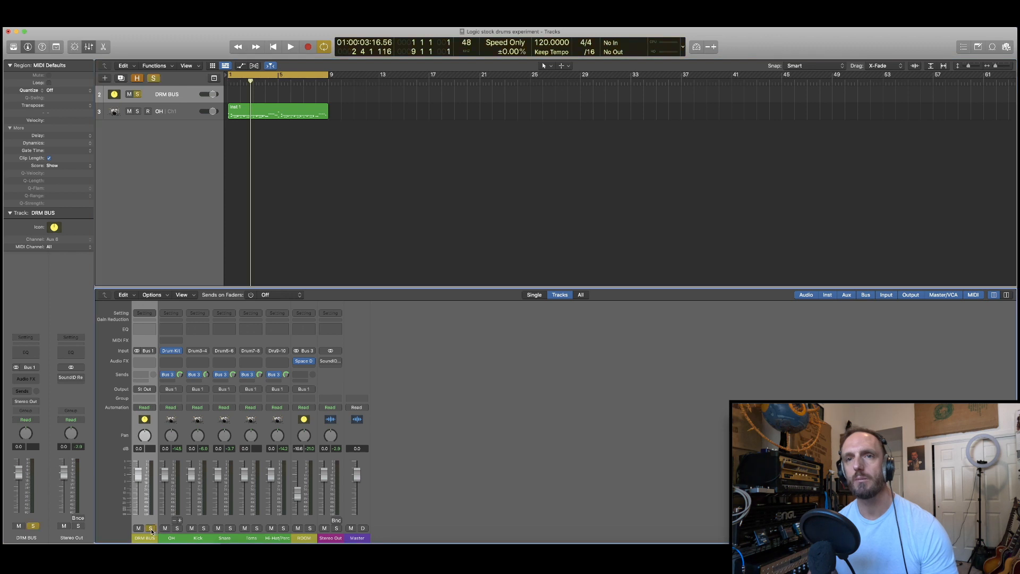
{"action": "key", "text": "space"}
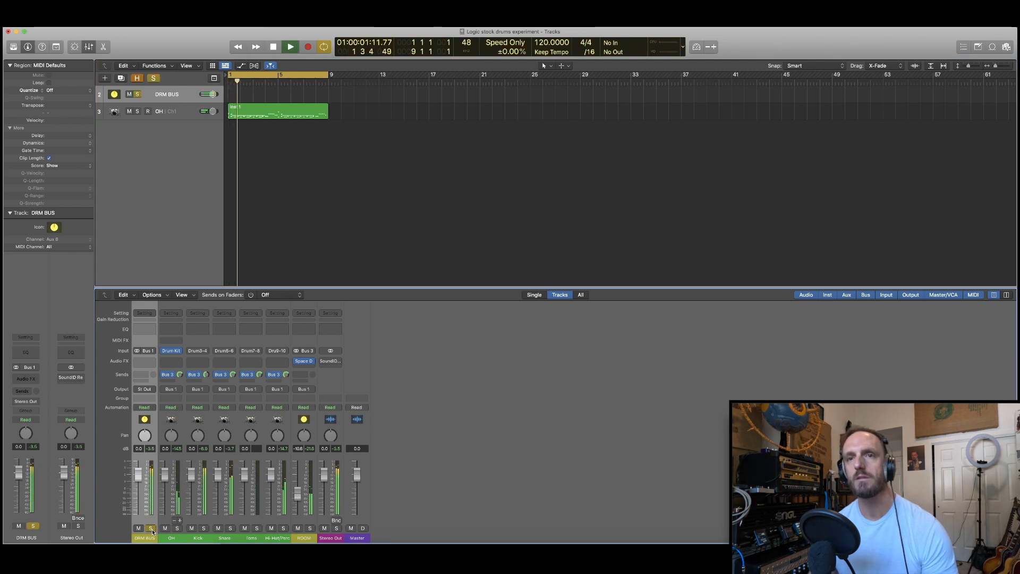
{"action": "key", "text": "space"}
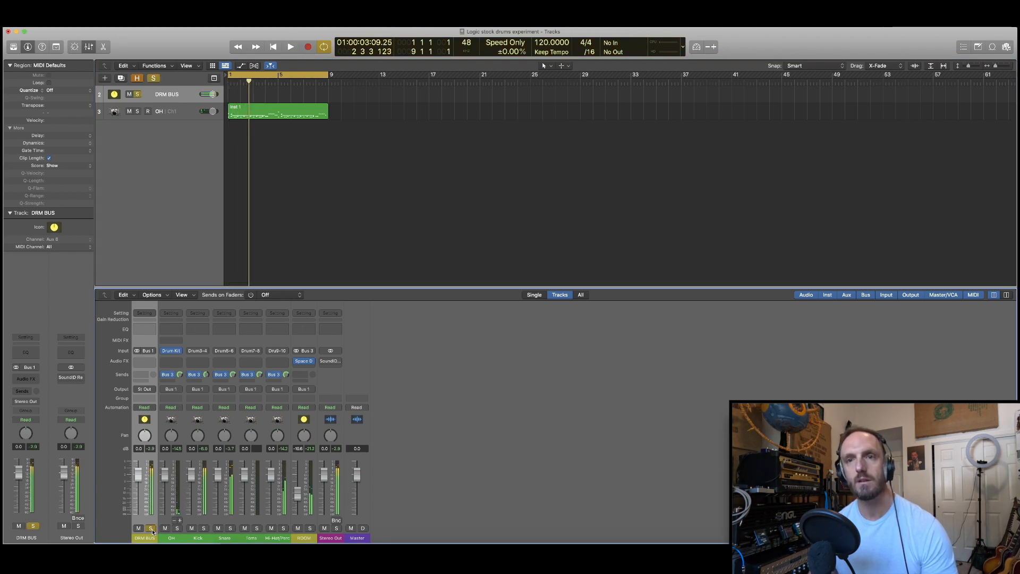
{"action": "left_click", "coordinate": [150, 529]}
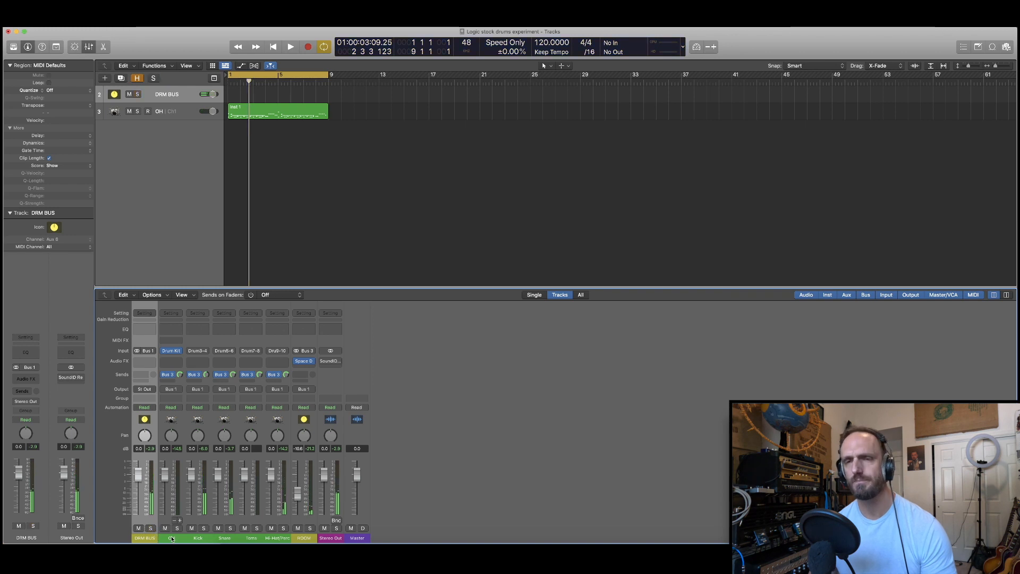
- Select the Kick, Snare and Toms channels and add a send to Bus 2 on them
{"action": "left_click", "coordinate": [195, 538]}
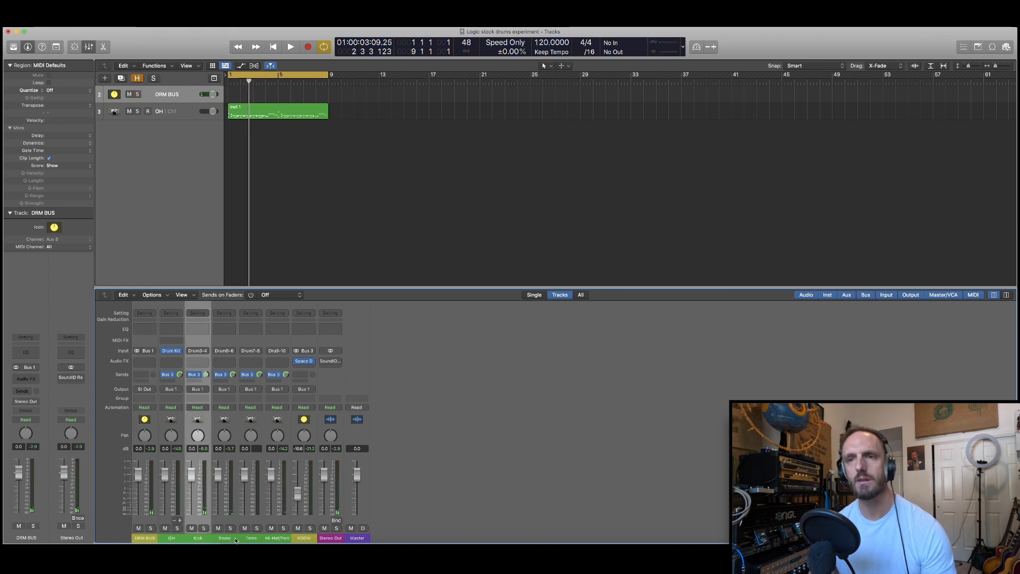
{"action": "left_click", "coordinate": [247, 538], "text": "shift"}
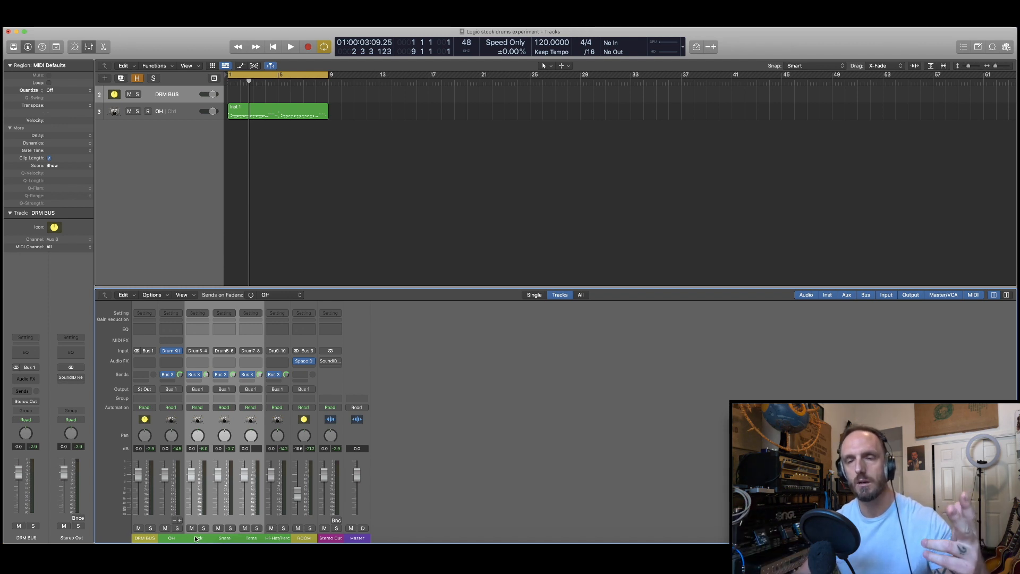
{"action": "left_click", "coordinate": [195, 381]}
{"action": "mouse_move", "coordinate": [218, 390]}
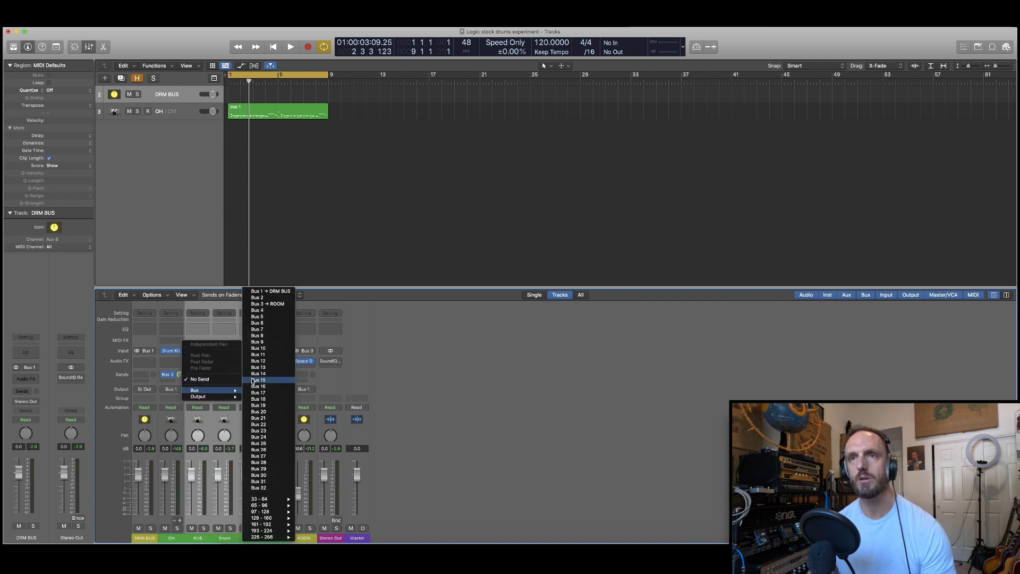
{"action": "left_click", "coordinate": [278, 299]}
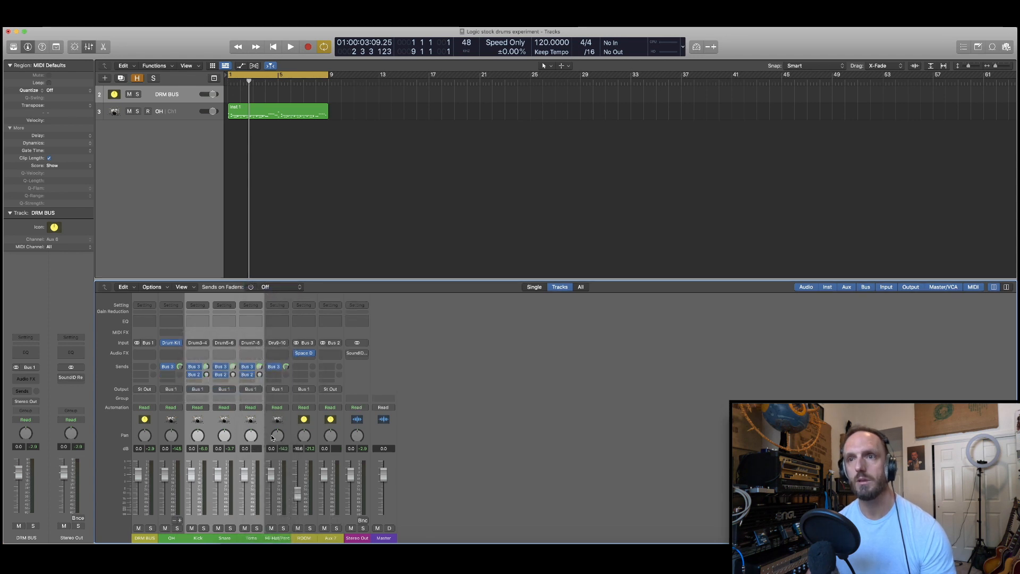
- Rename the auxiliary channel fed by Bus 2 to DRM P COMP and create a track for it
{"action": "double_click", "coordinate": [332, 539]}
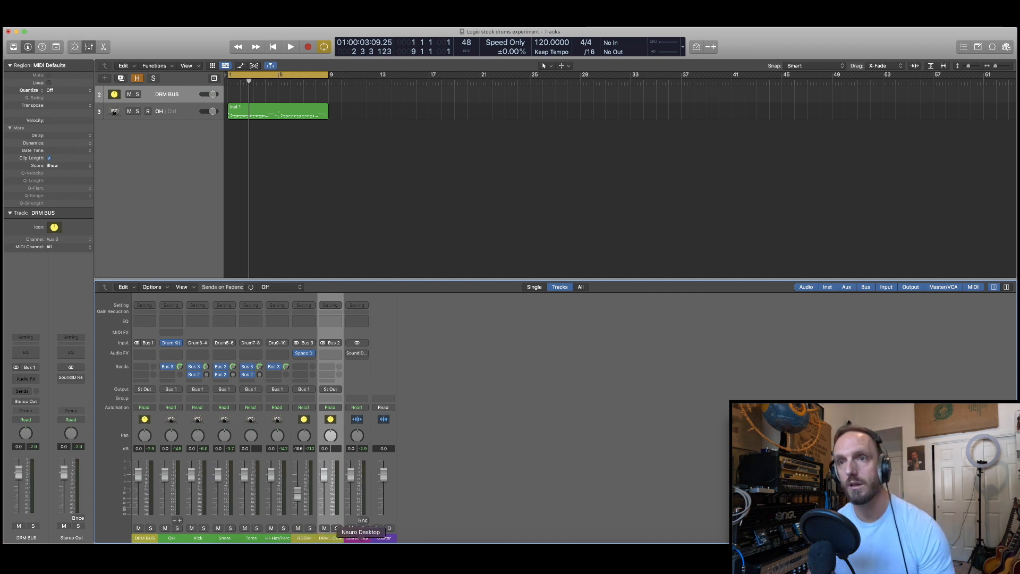
{"action": "right_click", "coordinate": [335, 459]}
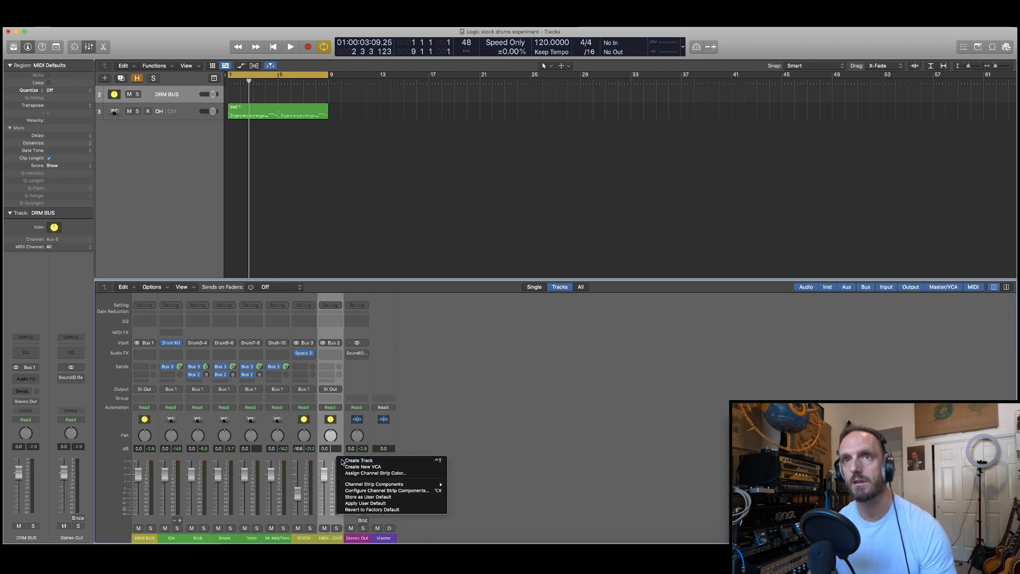
{"action": "left_click", "coordinate": [343, 461]}
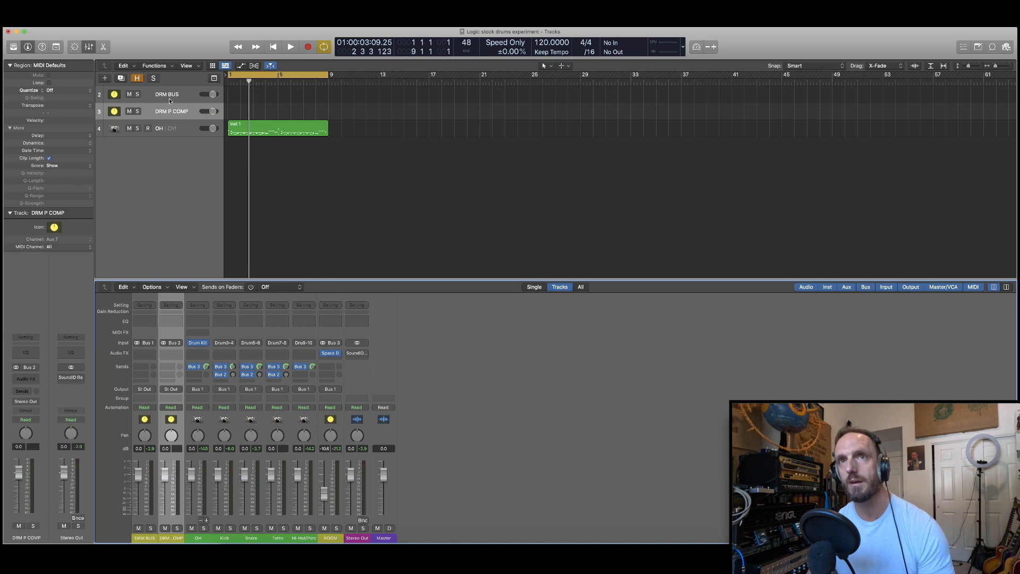
- Insert a stereo Compressor on the DRM P COMP channel and set its auto gain to Off
{"action": "left_click", "coordinate": [172, 354]}
{"action": "mouse_move", "coordinate": [174, 377]}
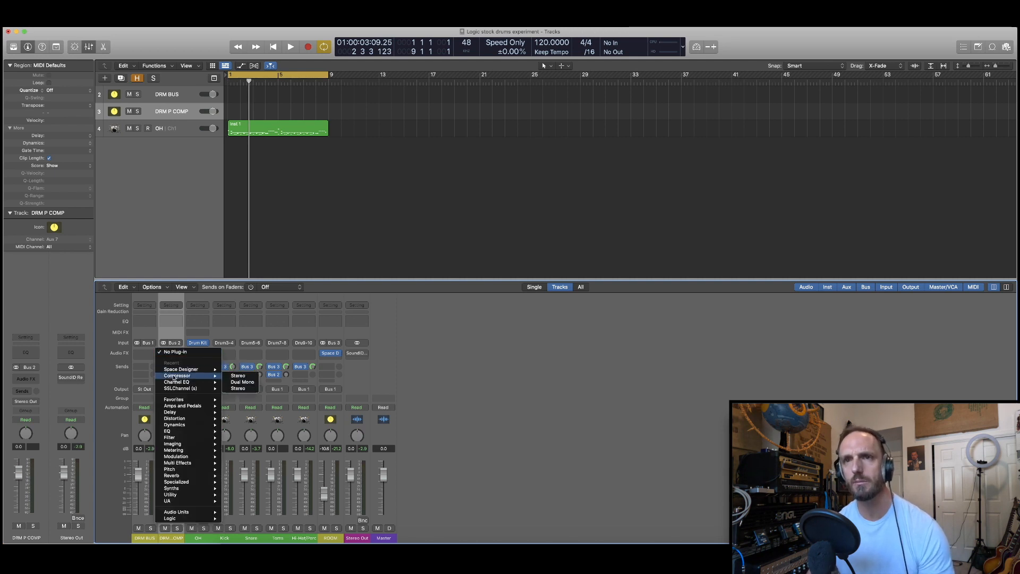
{"action": "left_click", "coordinate": [234, 377]}
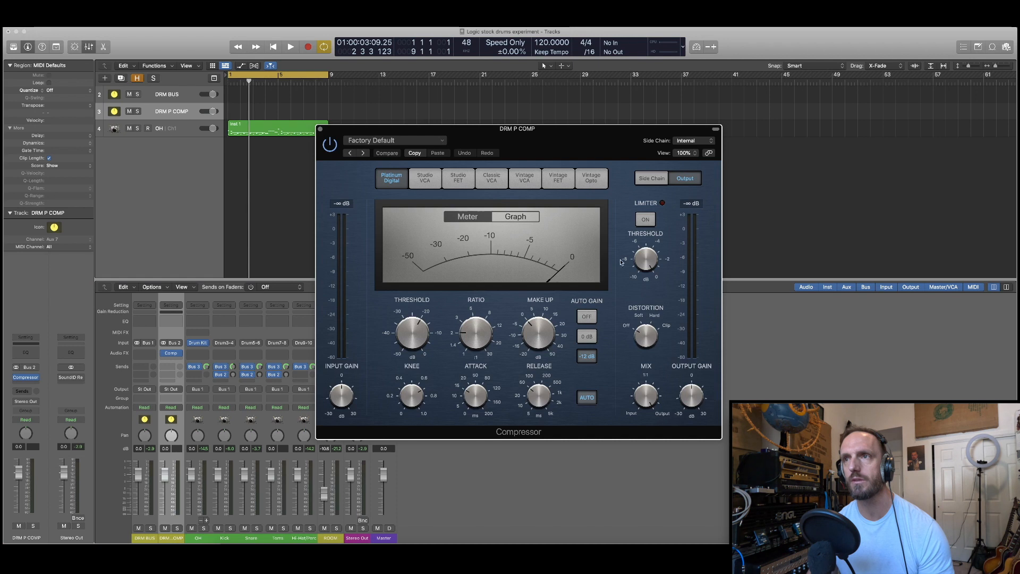
{"action": "left_click", "coordinate": [645, 220]}
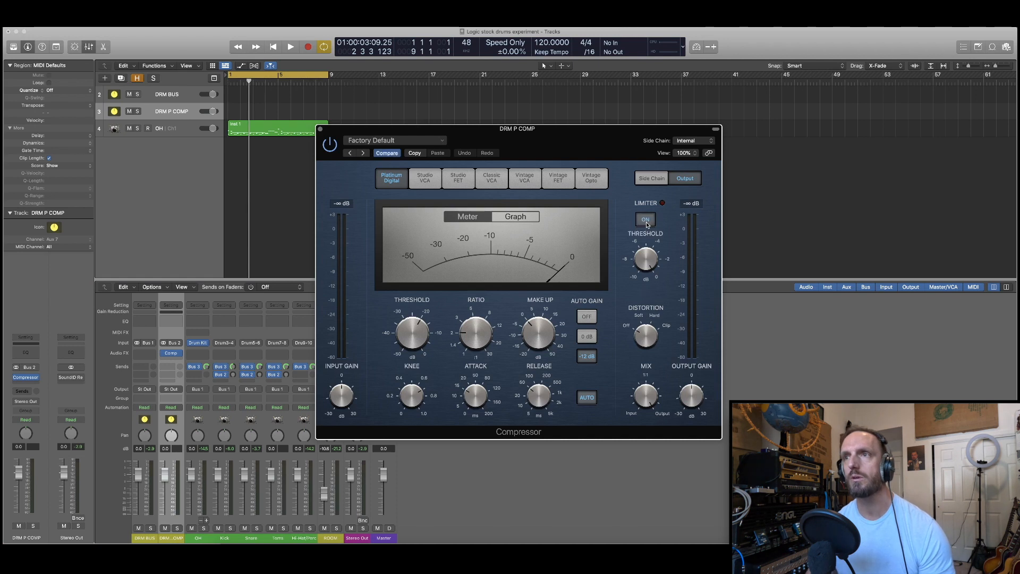
{"action": "left_click", "coordinate": [586, 316]}
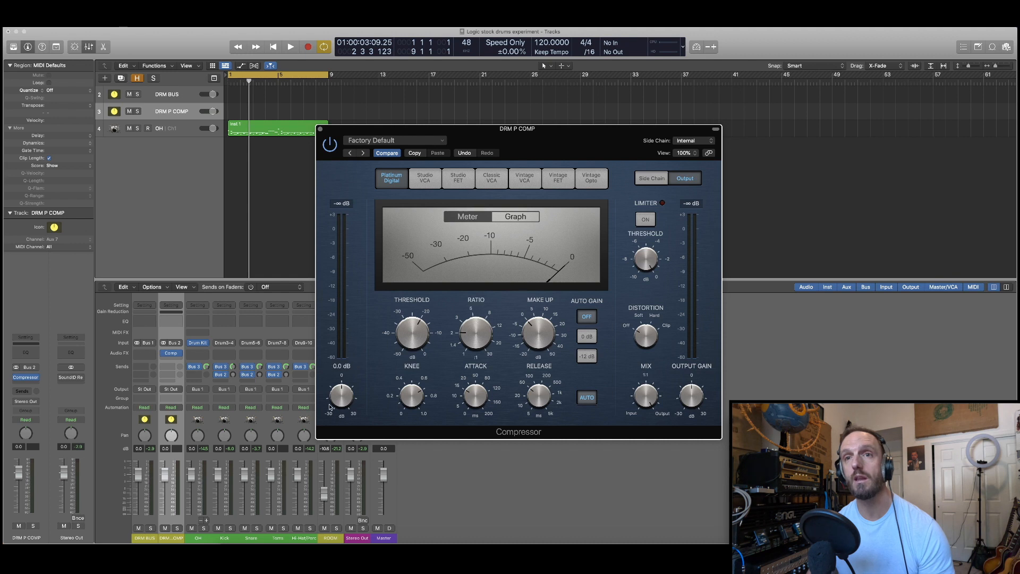
- Solo the DRM P COMP channel and, between playback checks, set its compressor ratio to about 9.8:1 and threshold to about -30.5 dB
{"action": "left_click_drag", "start_coordinate": [225, 538], "coordinate": [276, 538]}
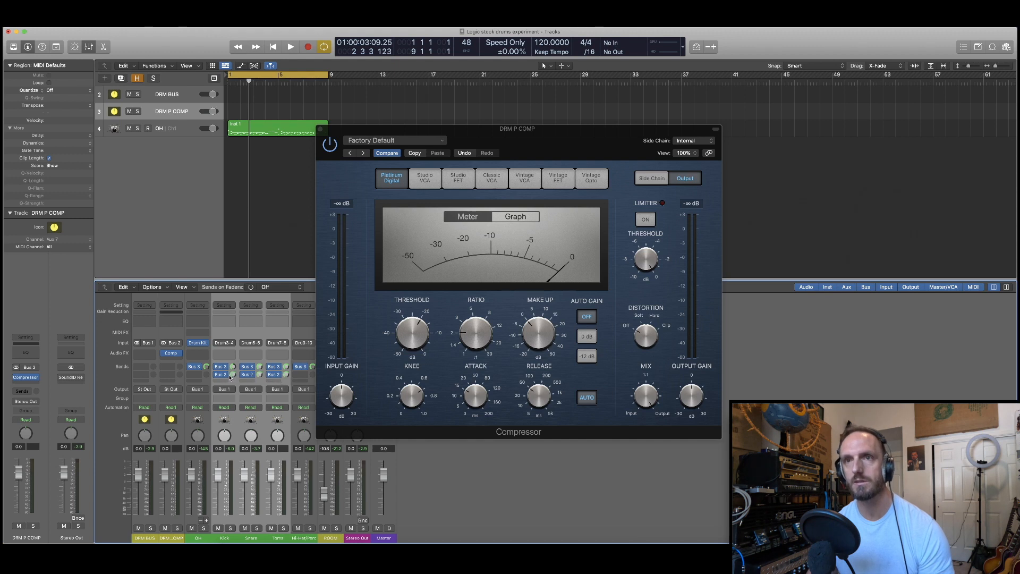
{"action": "left_click", "coordinate": [176, 527]}
{"action": "key", "text": "space"}
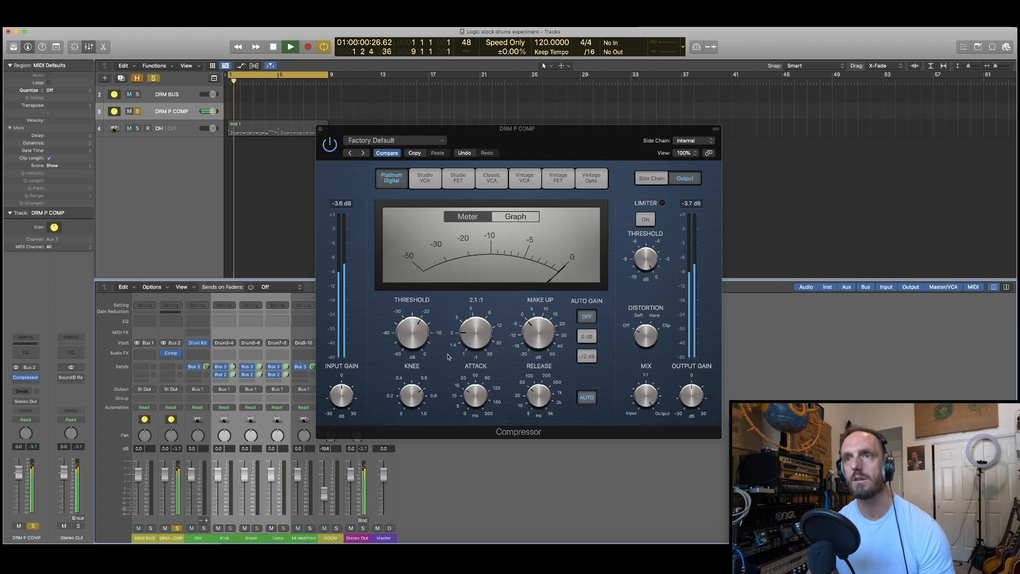
{"action": "key", "text": "space"}
{"action": "left_click_drag", "start_coordinate": [474, 342], "coordinate": [470, 292]}
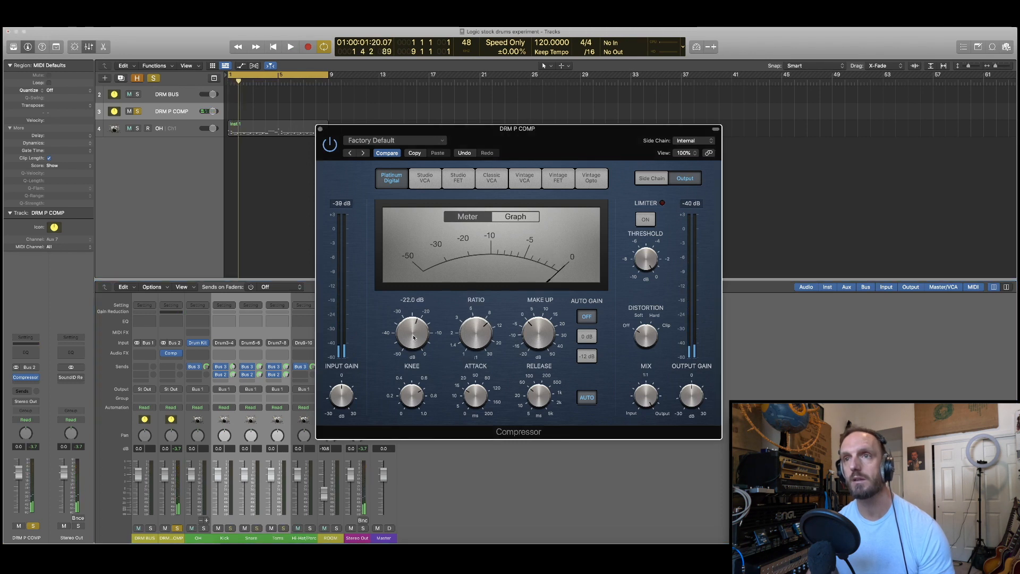
{"action": "key", "text": "space"}
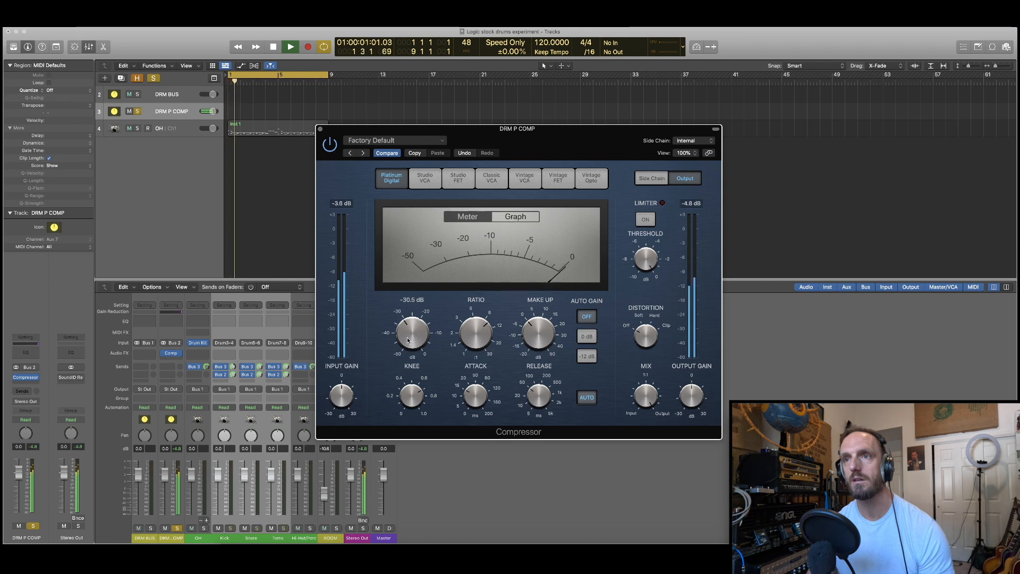
{"action": "key", "text": "space"}
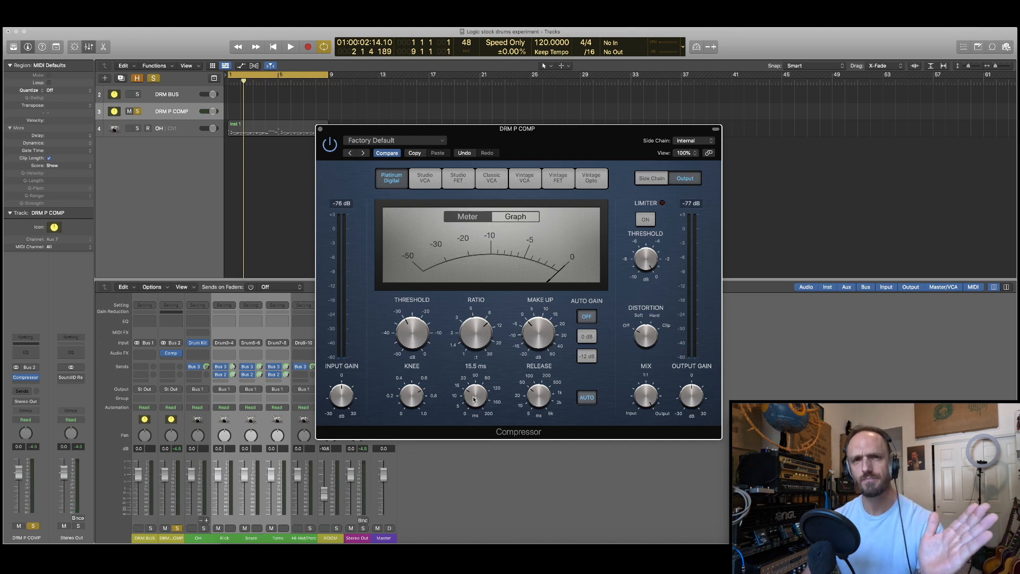
- Set the DRM P COMP compressor's threshold to about -31 dB and attack to 38 ms, and play short passages to audition them
{"action": "mouse_move", "coordinate": [477, 401]}
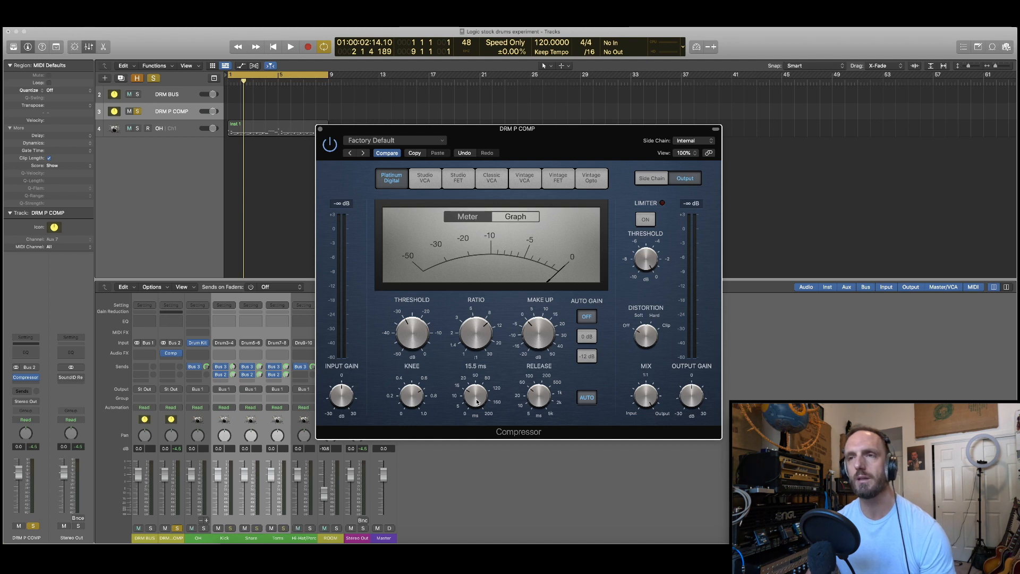
{"action": "key", "text": "space"}
{"action": "left_click_drag", "start_coordinate": [477, 402], "coordinate": [536, 389]}
{"action": "left_click_drag", "start_coordinate": [415, 328], "coordinate": [415, 330]}
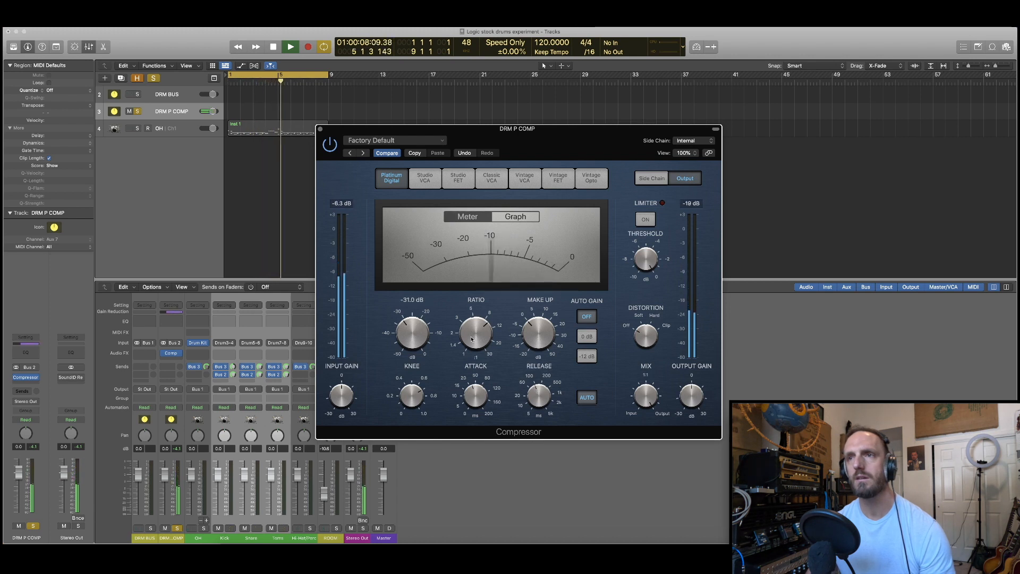
{"action": "left_click_drag", "start_coordinate": [473, 401], "coordinate": [470, 396]}
{"action": "key", "text": "space"}
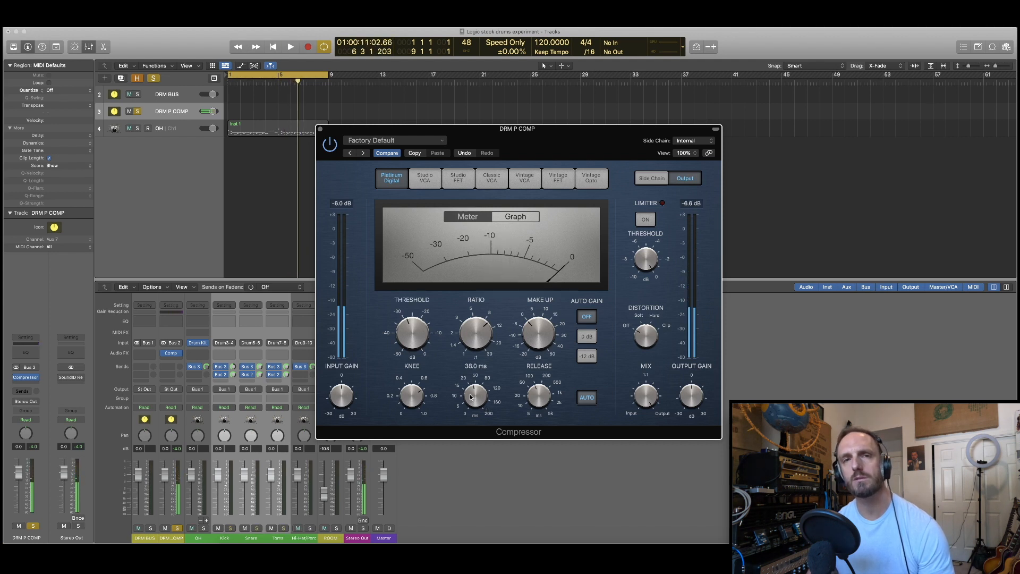
{"action": "key", "text": "space"}
{"action": "key", "text": "space"}
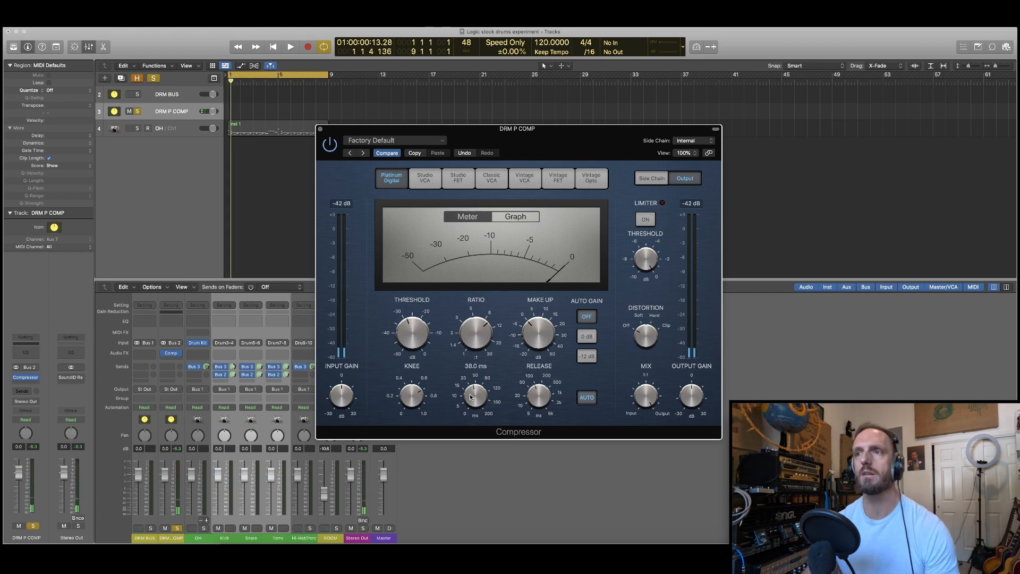
{"action": "key", "text": "space"}
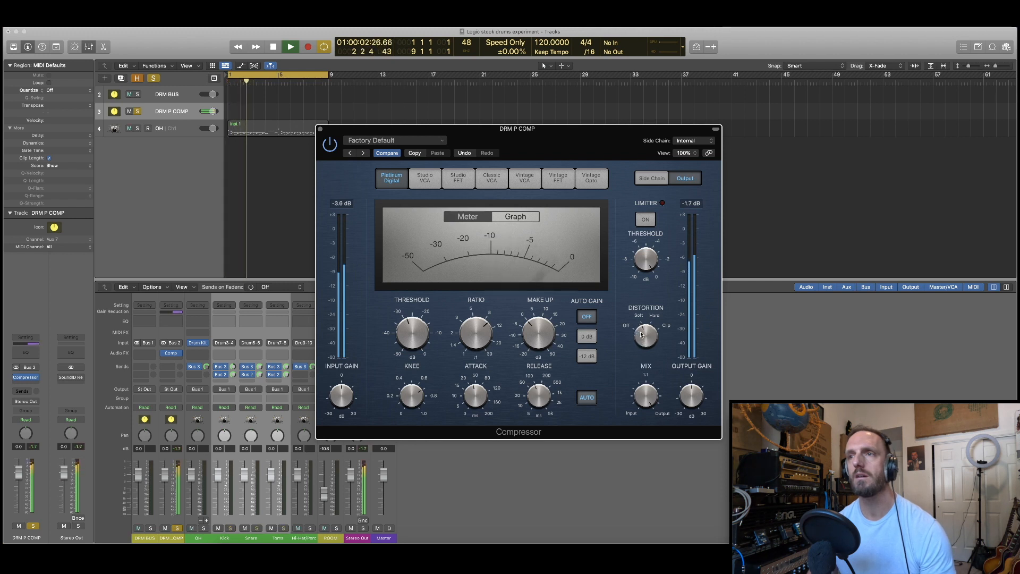
{"action": "key", "text": "space"}
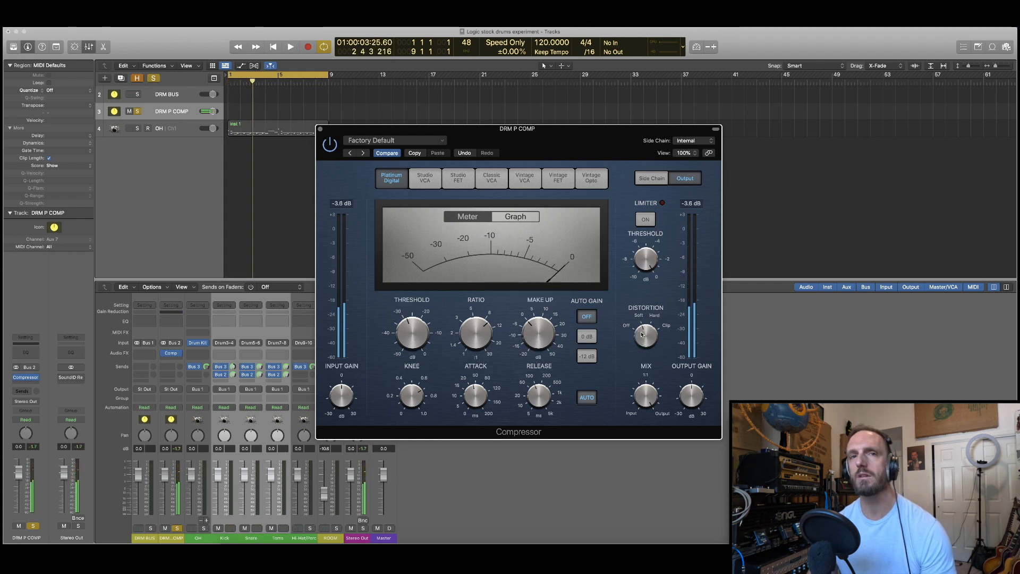
- Audition the Studio VCA, Studio FET, Classic VCA, Vintage VCA and Vintage FET compressor models, return to Platinum Digital and close the plug-in
{"action": "key", "text": "space"}
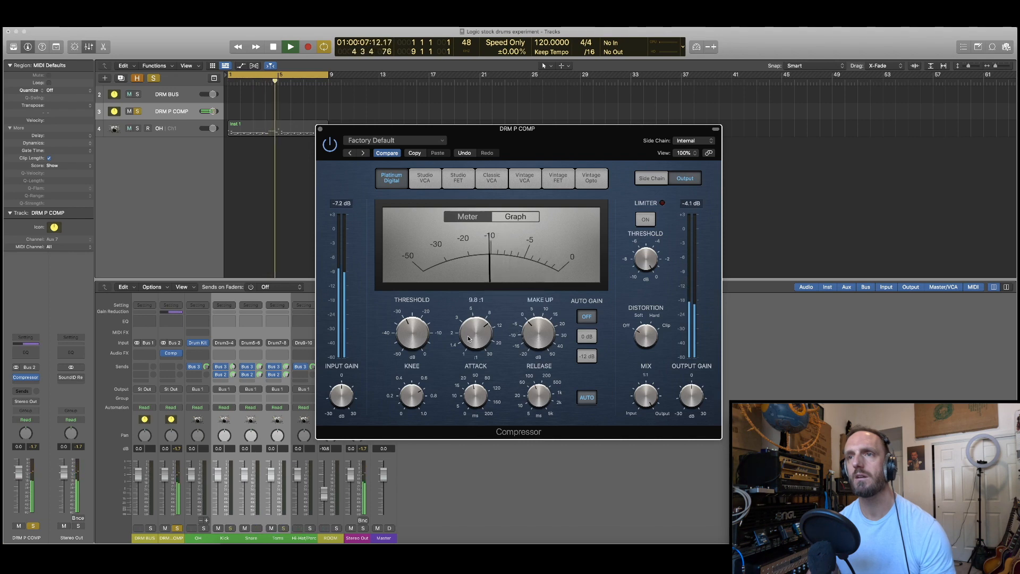
{"action": "left_click", "coordinate": [425, 178]}
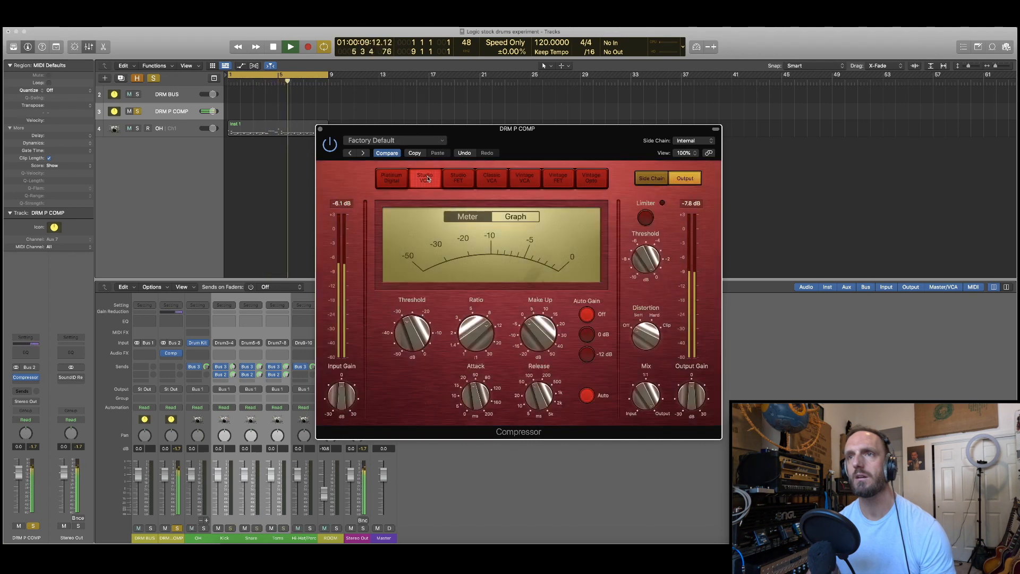
{"action": "left_click", "coordinate": [449, 181]}
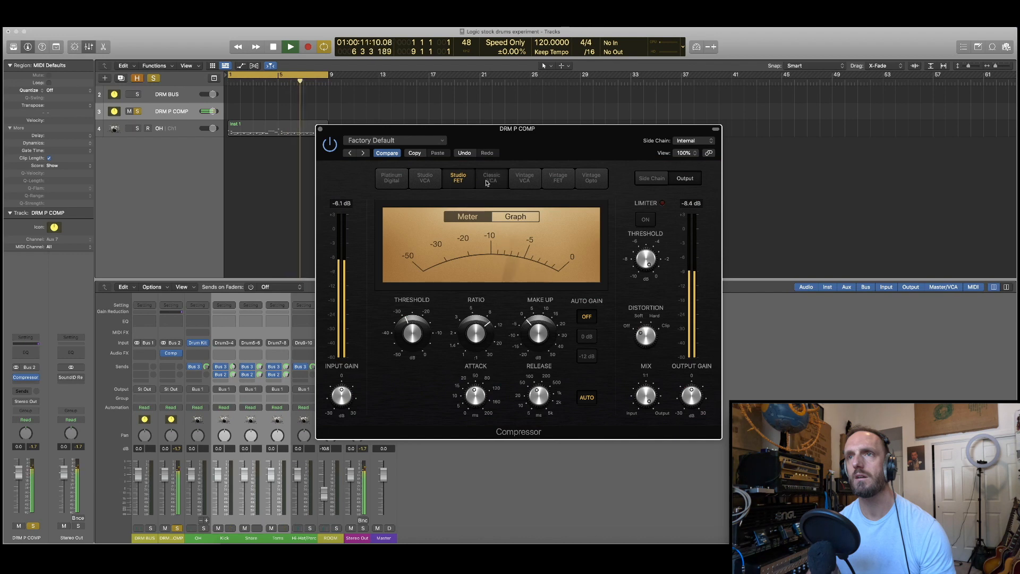
{"action": "left_click", "coordinate": [483, 184]}
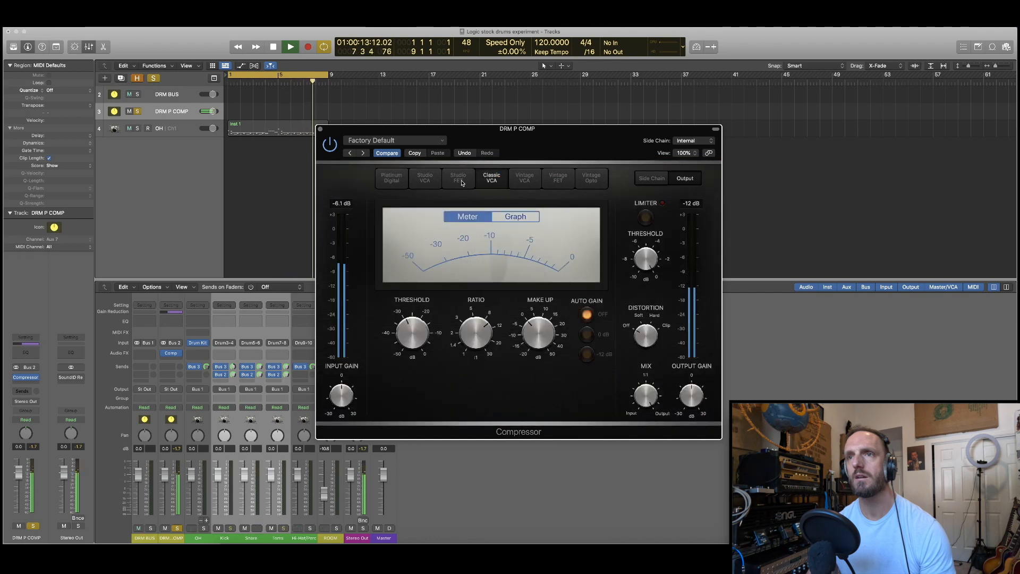
{"action": "left_click", "coordinate": [522, 179]}
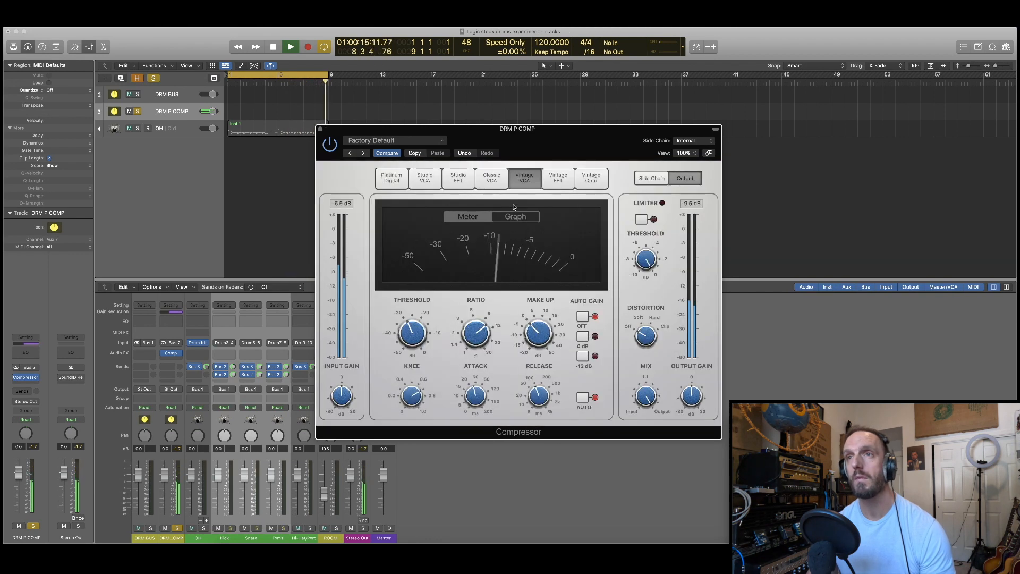
{"action": "left_click", "coordinate": [557, 178]}
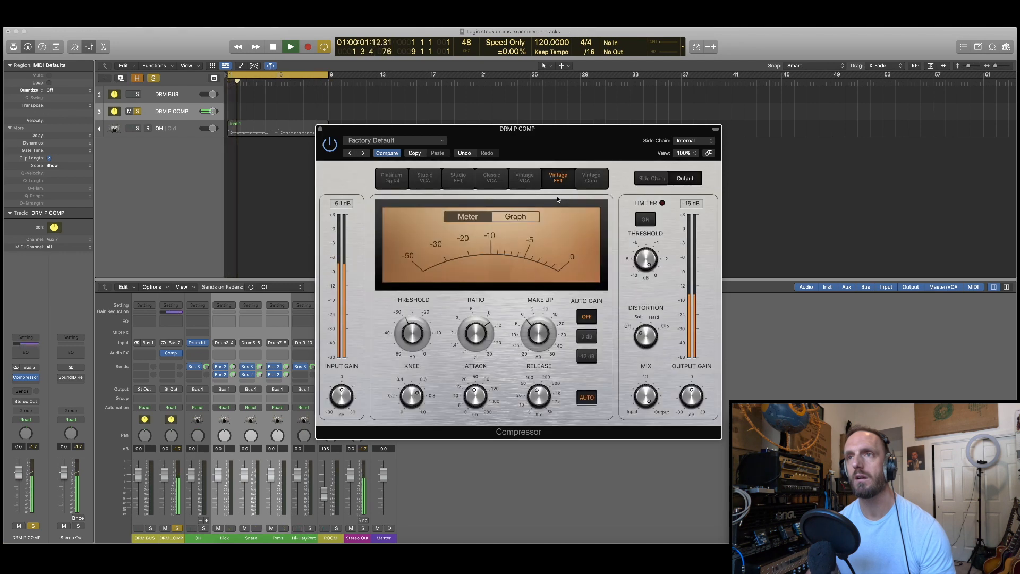
{"action": "left_click", "coordinate": [391, 177]}
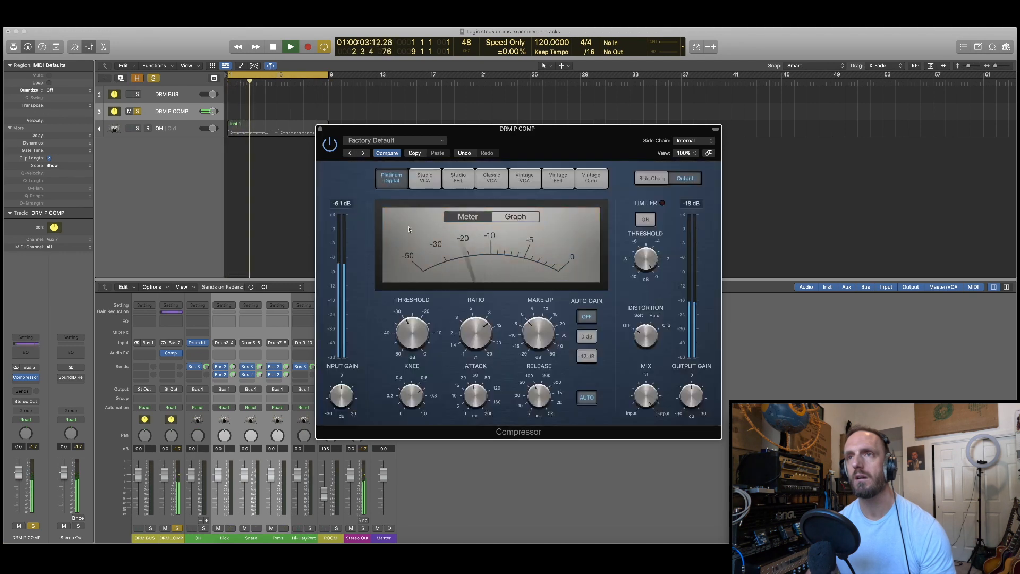
{"action": "mouse_move", "coordinate": [399, 336]}
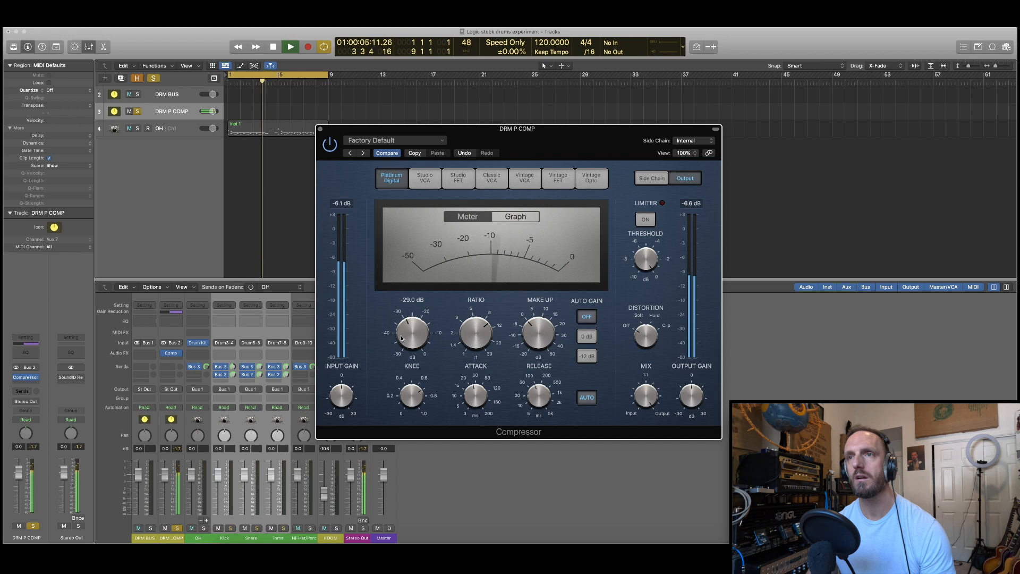
{"action": "left_click", "coordinate": [319, 129]}
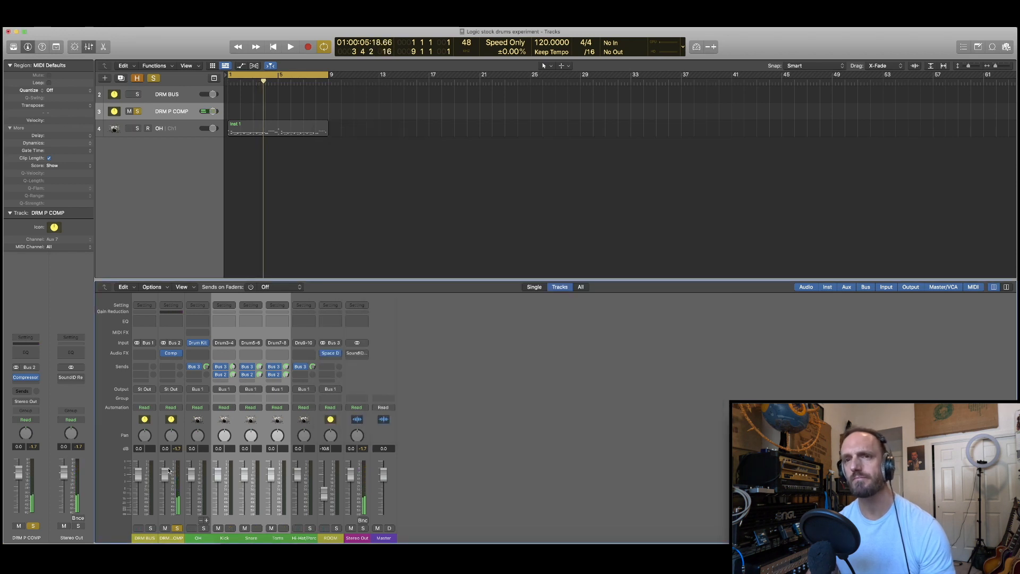
- Route the DRM P COMP channel's output to Bus 1, the DRM BUS
{"action": "left_click", "coordinate": [171, 389]}
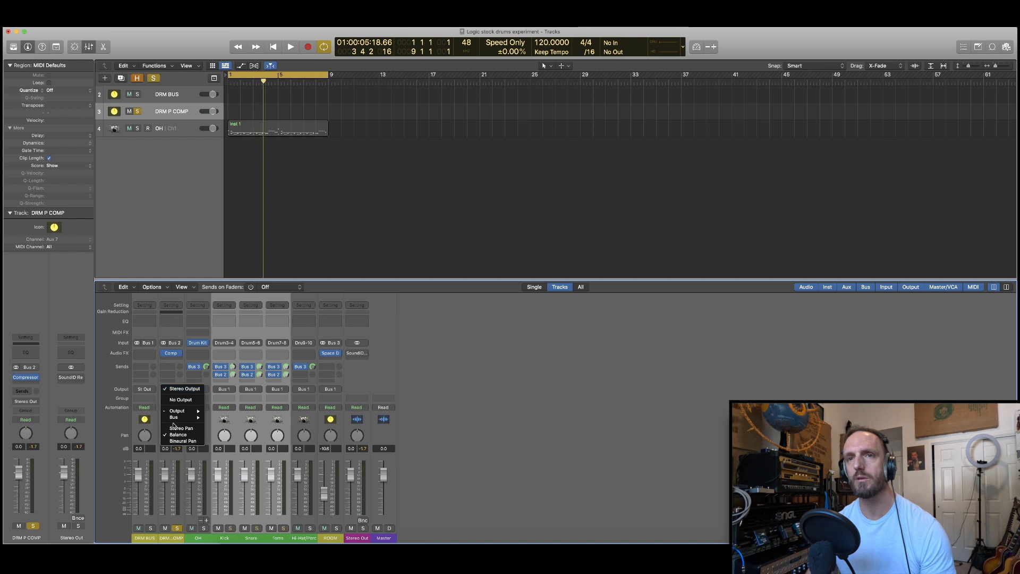
{"action": "mouse_move", "coordinate": [175, 417]}
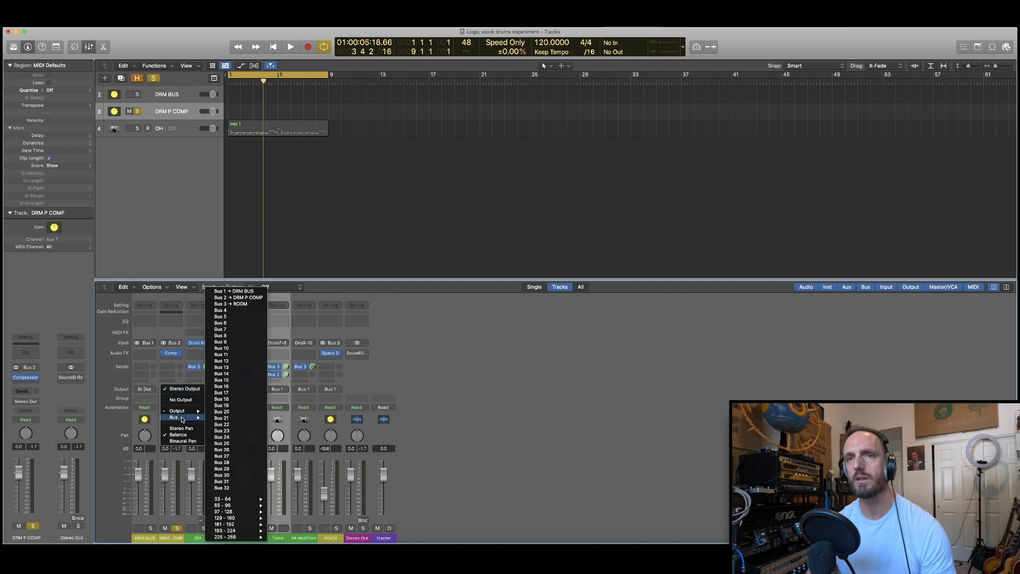
{"action": "left_click", "coordinate": [234, 291]}
- Solo only DRM BUS and, during playback, blend the DRM P COMP fader from low up to 0 dB with DRM BUS at -5.0 dB
{"action": "left_click", "coordinate": [151, 528], "text": "alt"}
{"action": "left_click_drag", "start_coordinate": [165, 474], "coordinate": [164, 513]}
{"action": "key", "text": "space"}
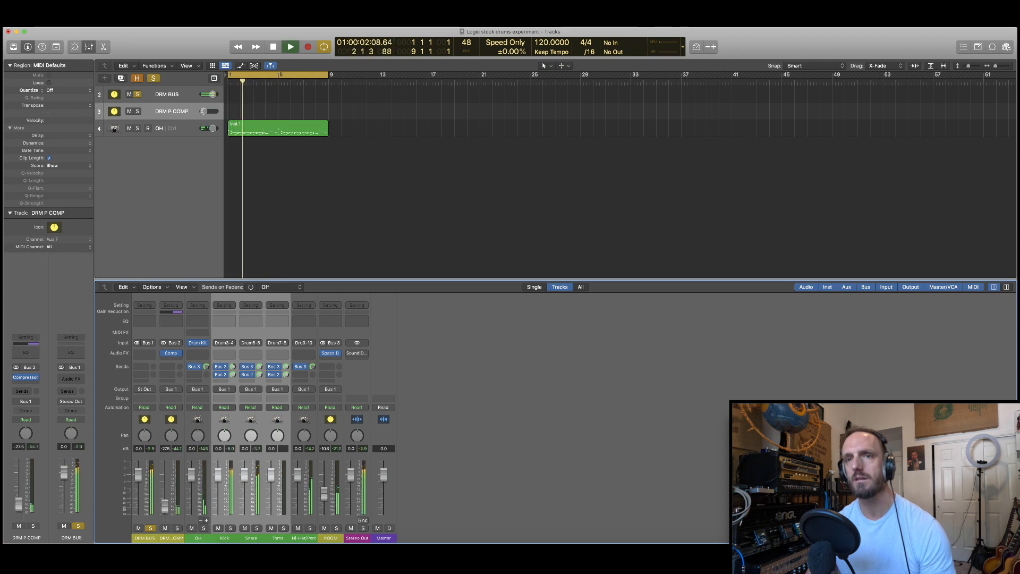
{"action": "left_click_drag", "start_coordinate": [164, 488], "coordinate": [139, 484]}
{"action": "key", "text": "space"}
{"action": "key", "text": "space"}
{"action": "left_click_drag", "start_coordinate": [164, 484], "coordinate": [165, 492]}
{"action": "left_click", "coordinate": [165, 492], "text": "alt"}
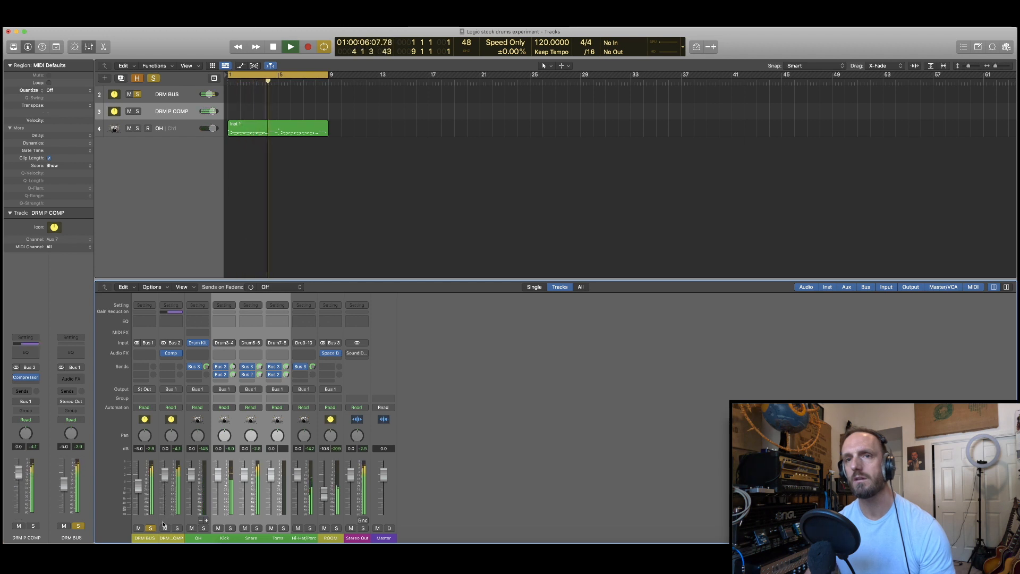
- Play the drums with DRM P COMP muted and unmuted to compare the parallel compression, and remove the solo from DRM BUS
{"action": "key", "text": "space"}
{"action": "key", "text": "space"}
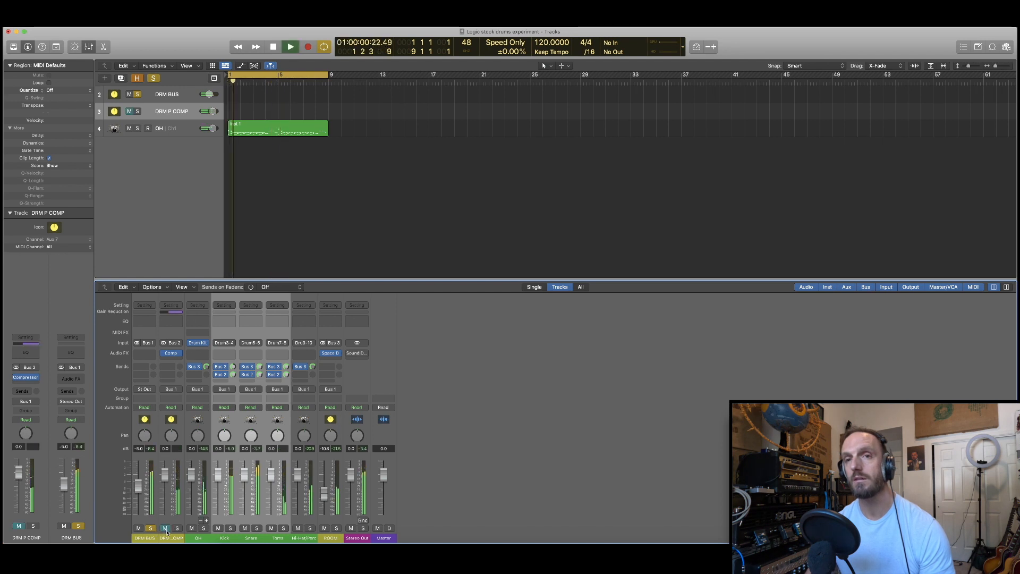
{"action": "left_click", "coordinate": [165, 528]}
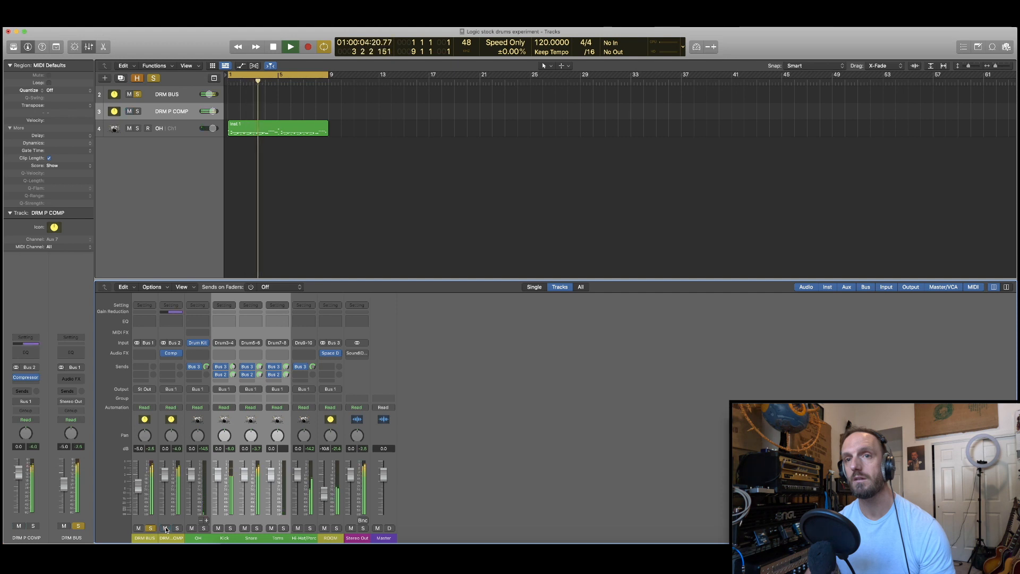
{"action": "key", "text": "space"}
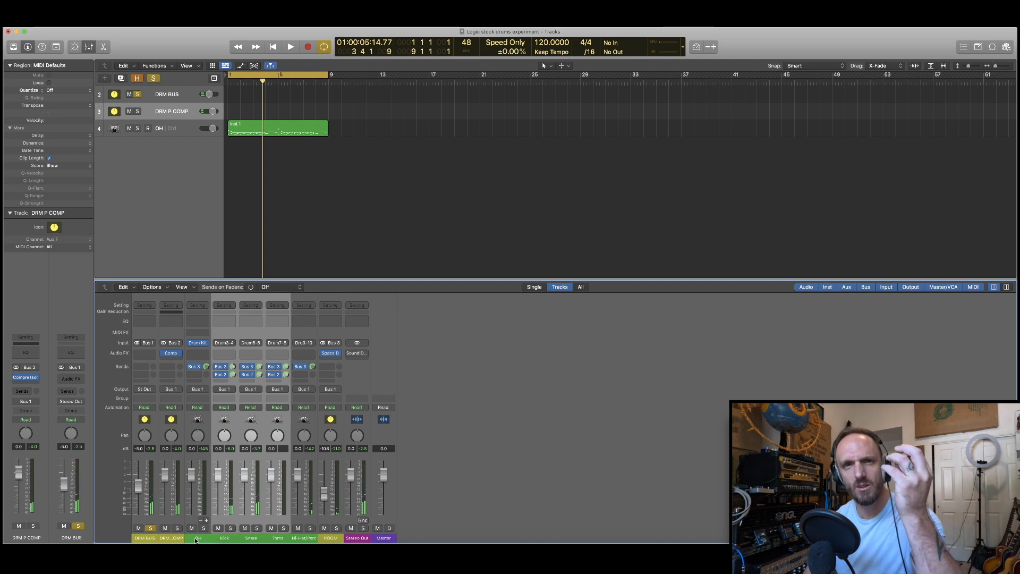
{"action": "left_click", "coordinate": [151, 528]}
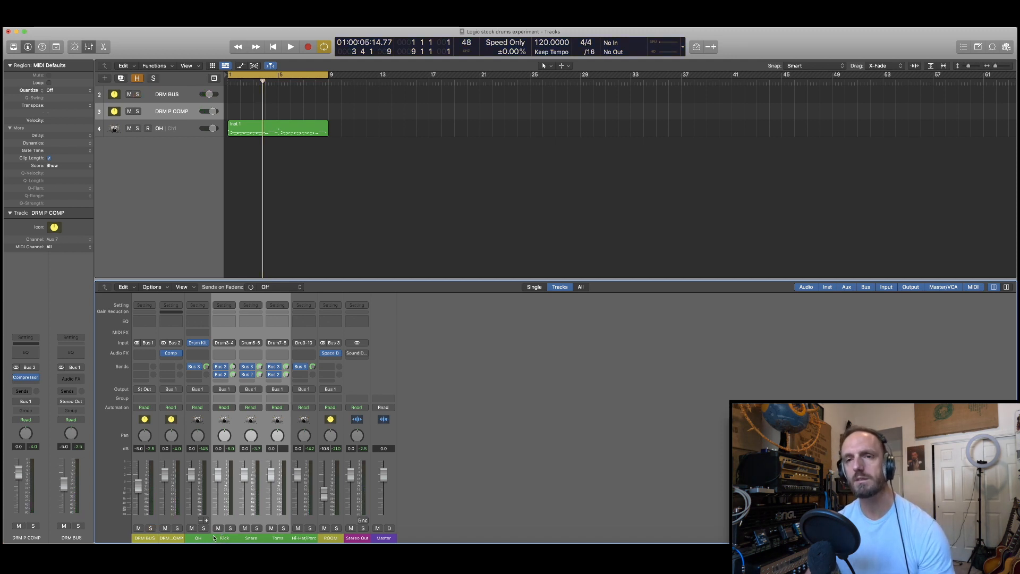
- Solo the OH channel and insert the favorite SSLChannel (s) plug-in in stereo on it
{"action": "left_click", "coordinate": [199, 539]}
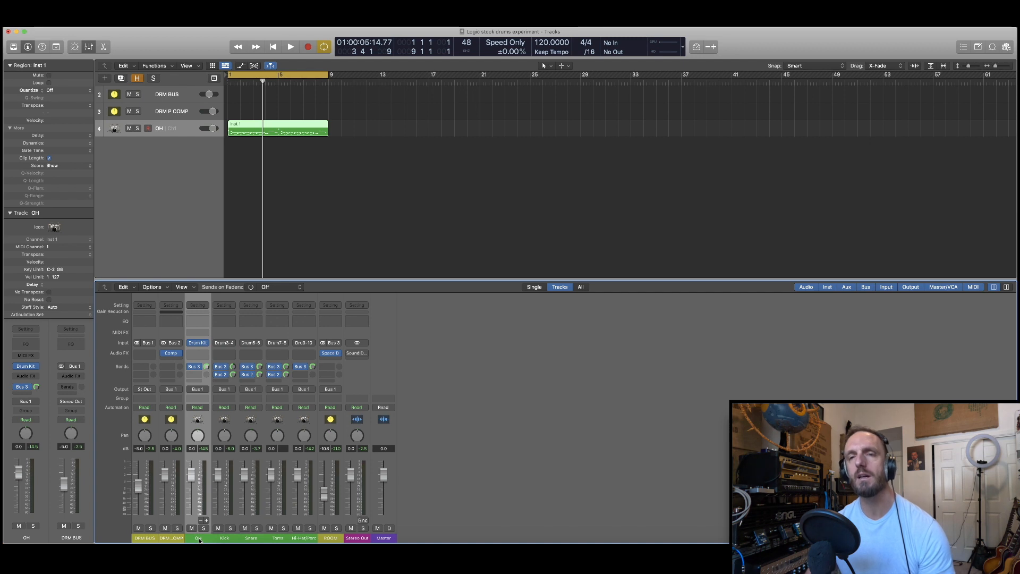
{"action": "left_click", "coordinate": [204, 528]}
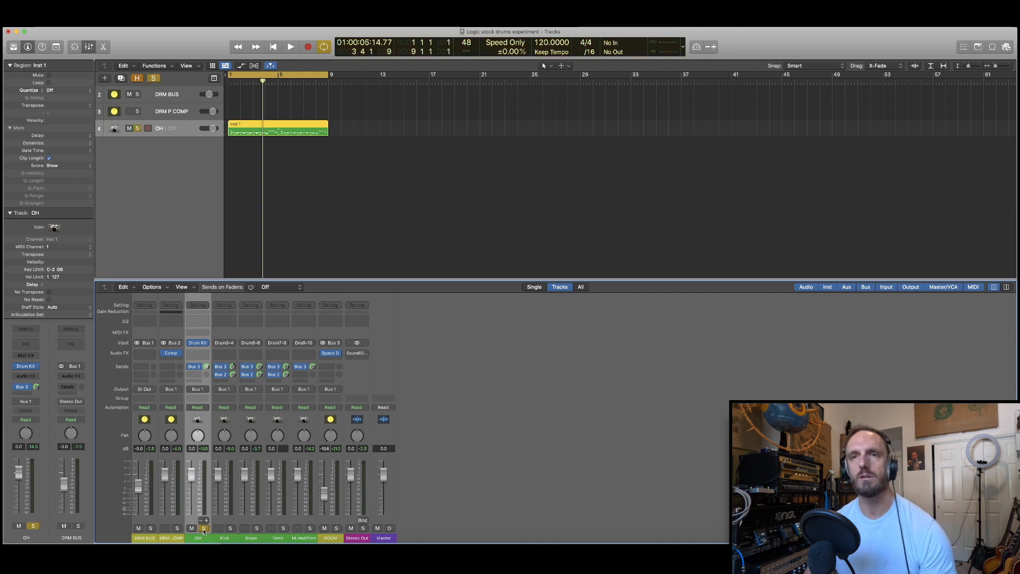
{"action": "left_click", "coordinate": [197, 354]}
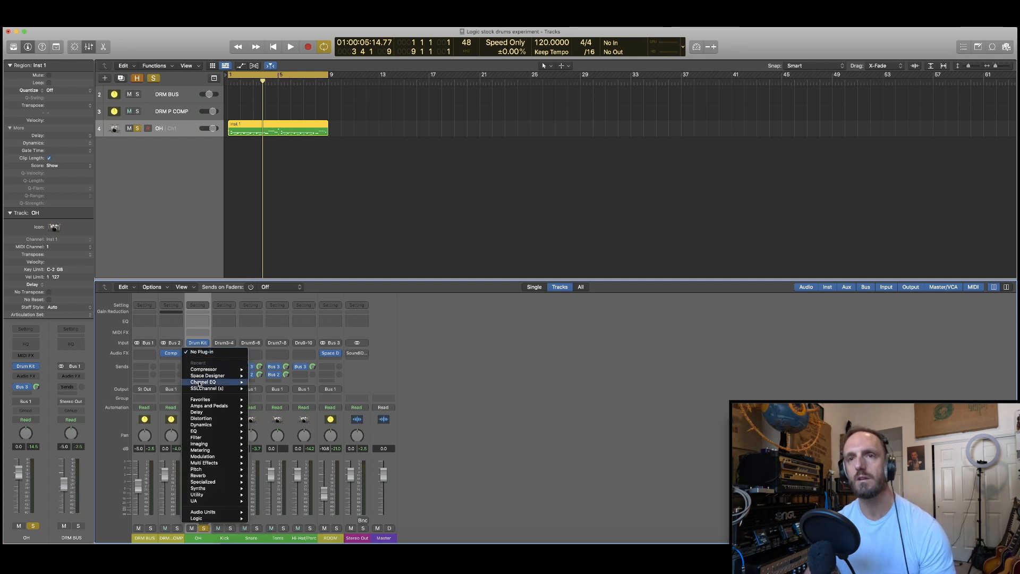
{"action": "mouse_move", "coordinate": [221, 400]}
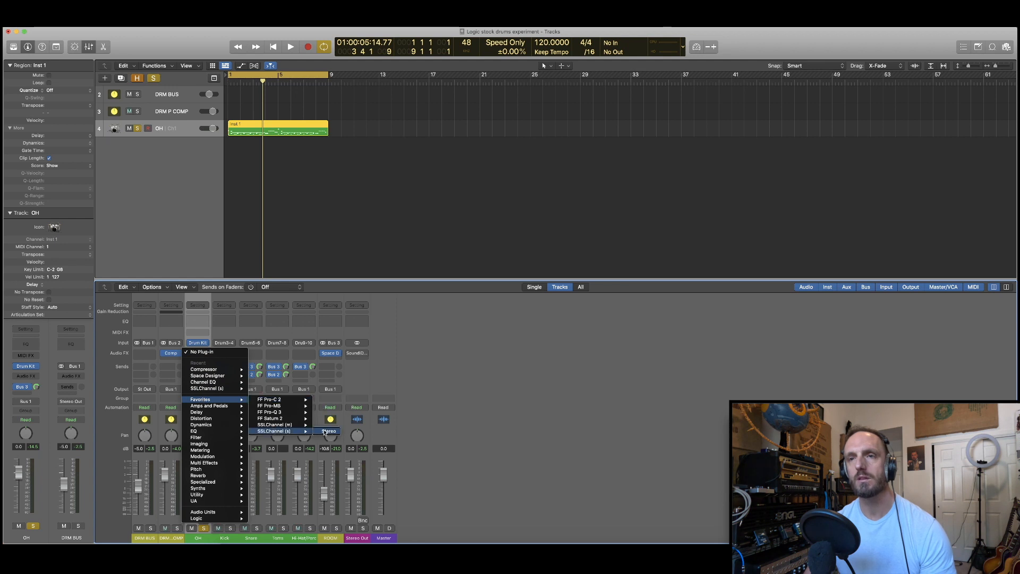
{"action": "left_click", "coordinate": [326, 432]}
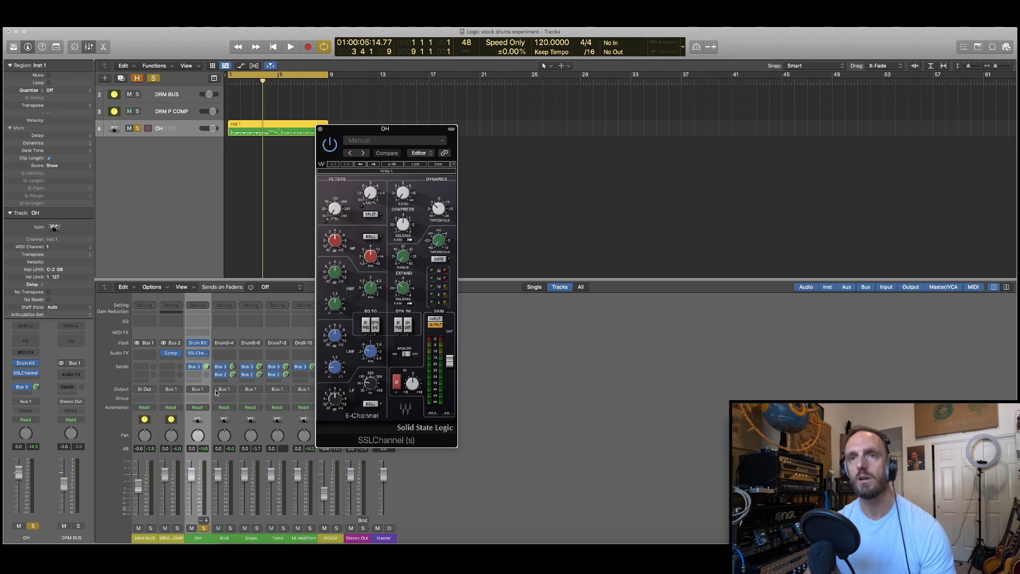
- Move the SSLChannel plug-in from the OH channel to the Snare channel and engage its dynamics-to-channel-output (CH OUT) switch
{"action": "left_click_drag", "start_coordinate": [200, 355], "coordinate": [257, 356]}
{"action": "left_click", "coordinate": [253, 355]}
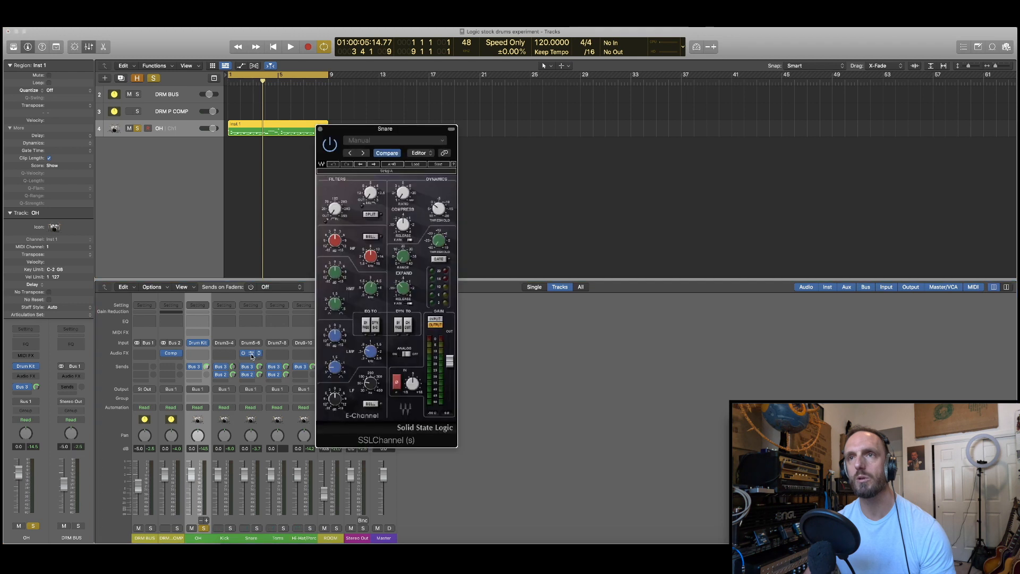
{"action": "left_click", "coordinate": [408, 325]}
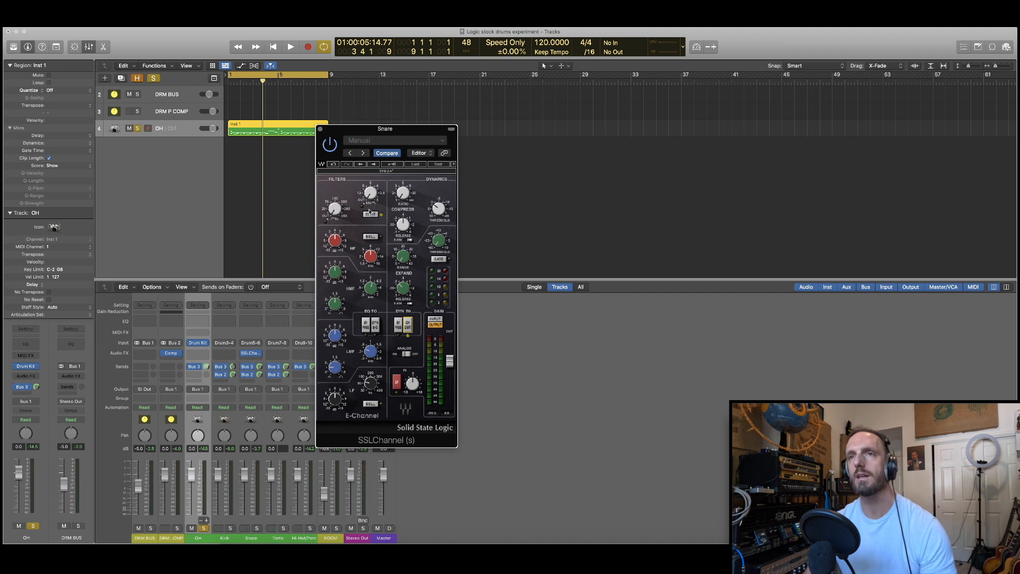
- Solo only the Snare channel and adjust the compressor threshold and ratio in its SSLChannel plug-in while auditioning the snare
{"action": "left_click", "coordinate": [257, 528], "text": "alt"}
{"action": "key", "text": "space"}
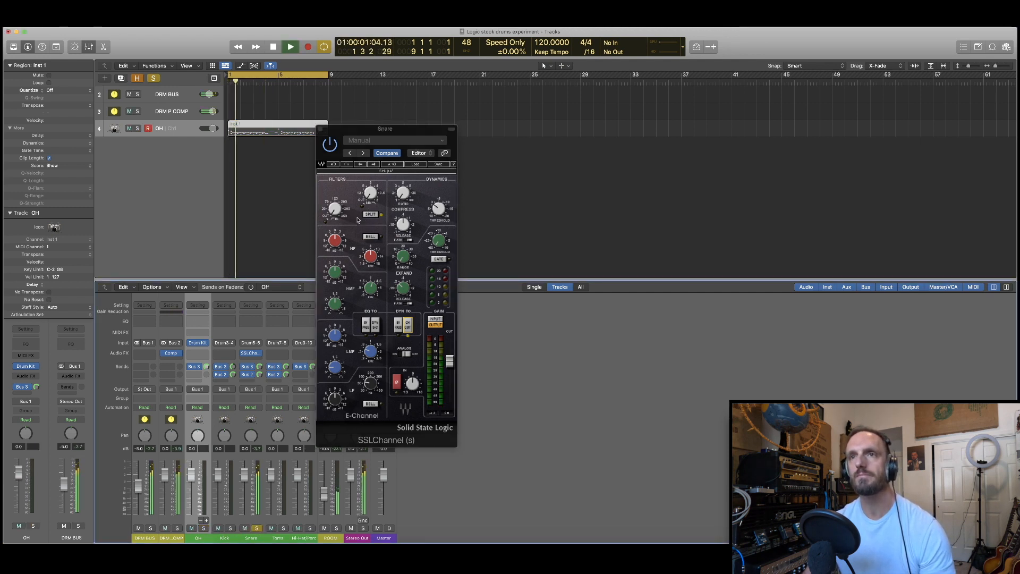
{"action": "key", "text": "space"}
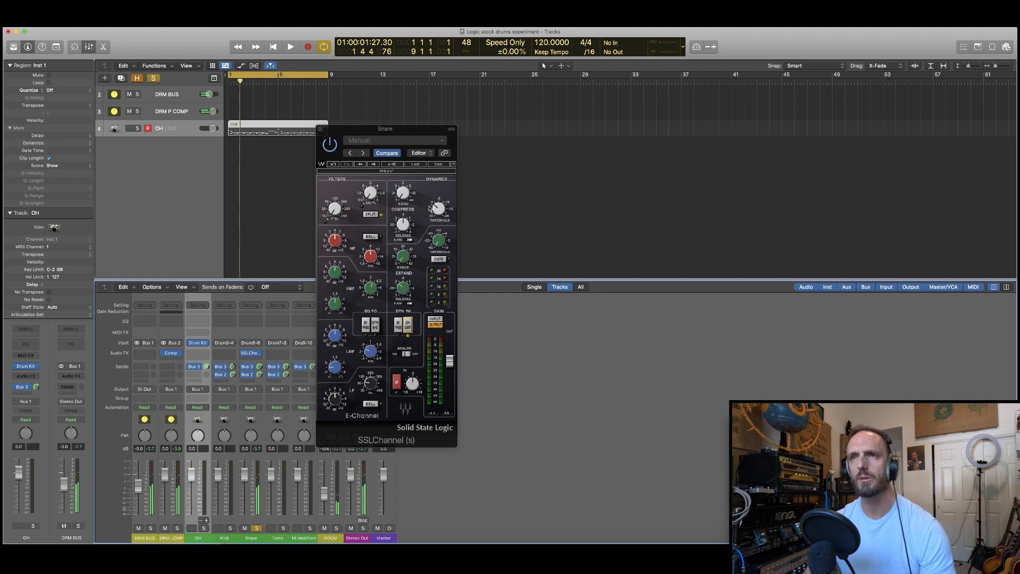
{"action": "left_click", "coordinate": [437, 208]}
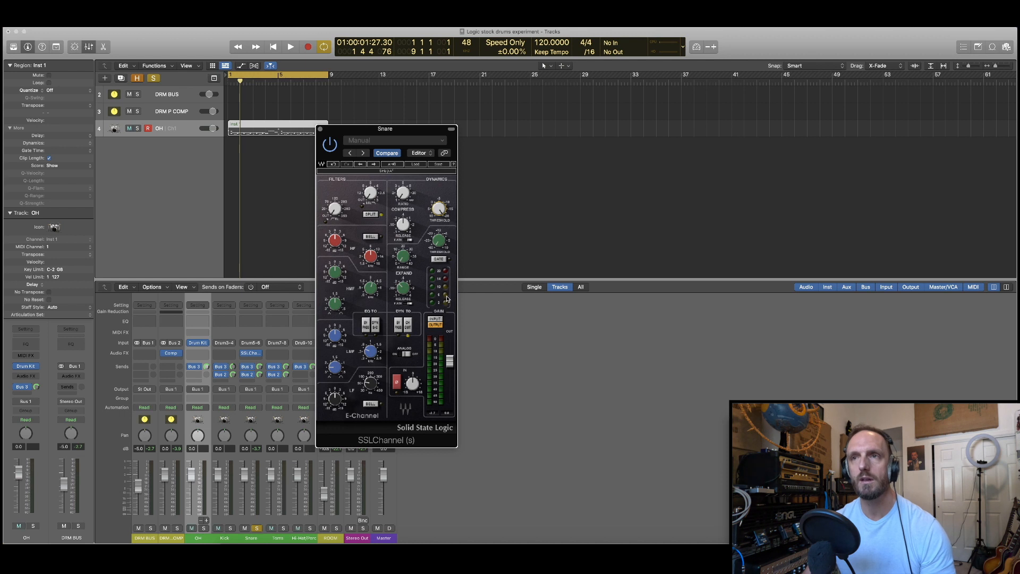
{"action": "key", "text": "space"}
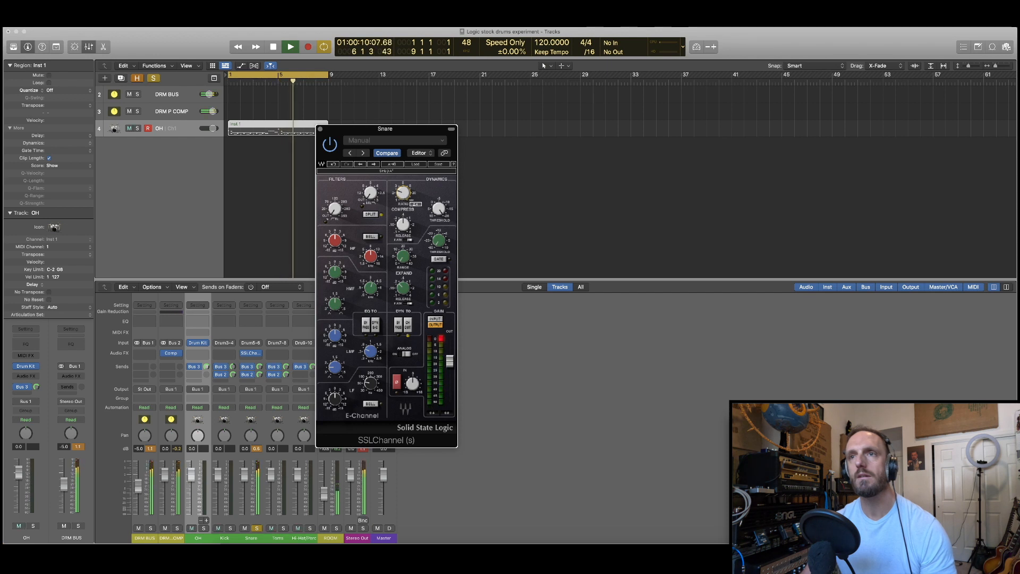
- Apply the SSLChannel's high-pass filter to the Snare, replay it from the start to check the sound, and close the plug-in
{"action": "key", "text": "space"}
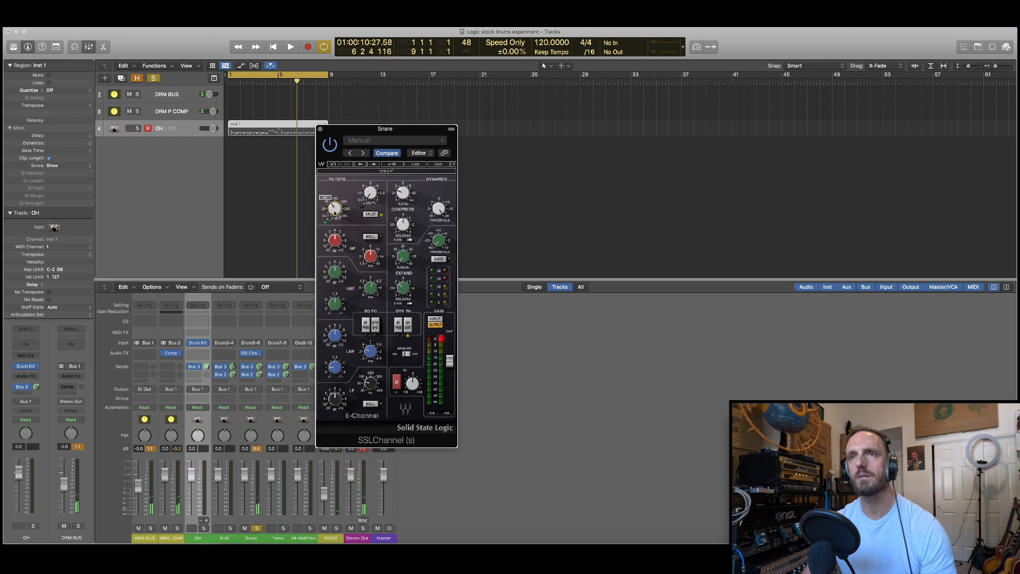
{"action": "key", "text": "Return"}
{"action": "key", "text": "space"}
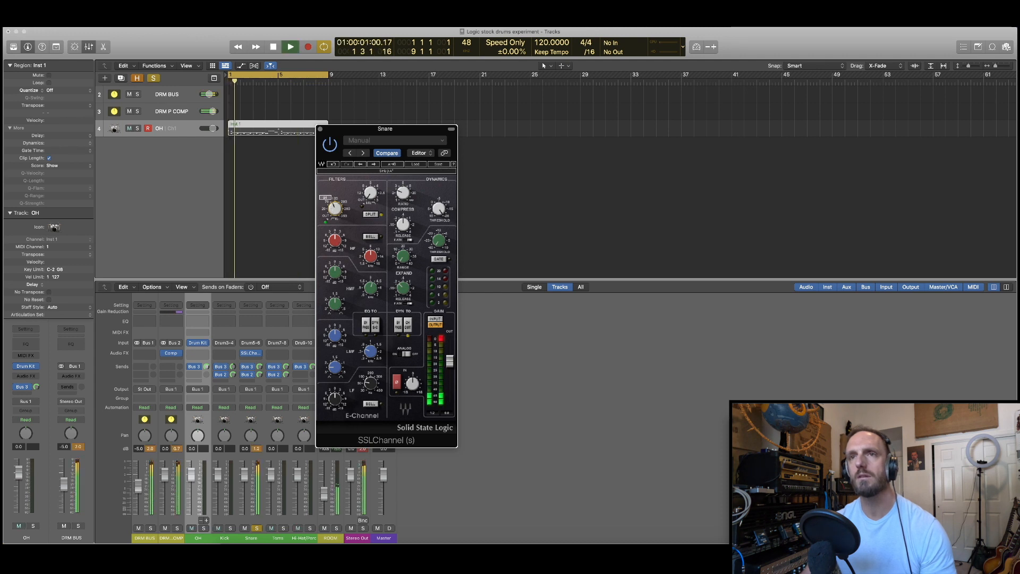
{"action": "key", "text": "space"}
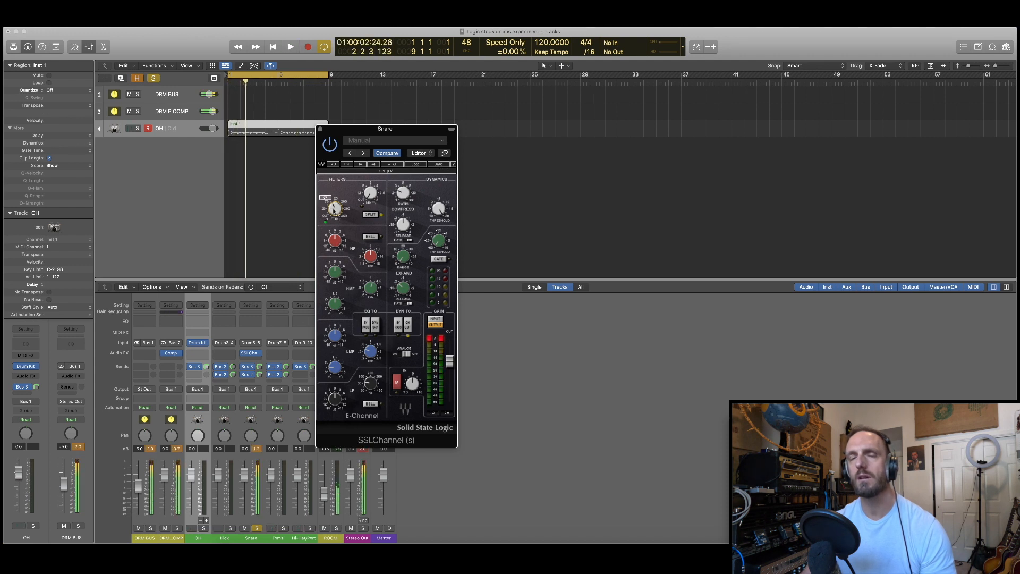
{"action": "key", "text": "Return"}
{"action": "key", "text": "space"}
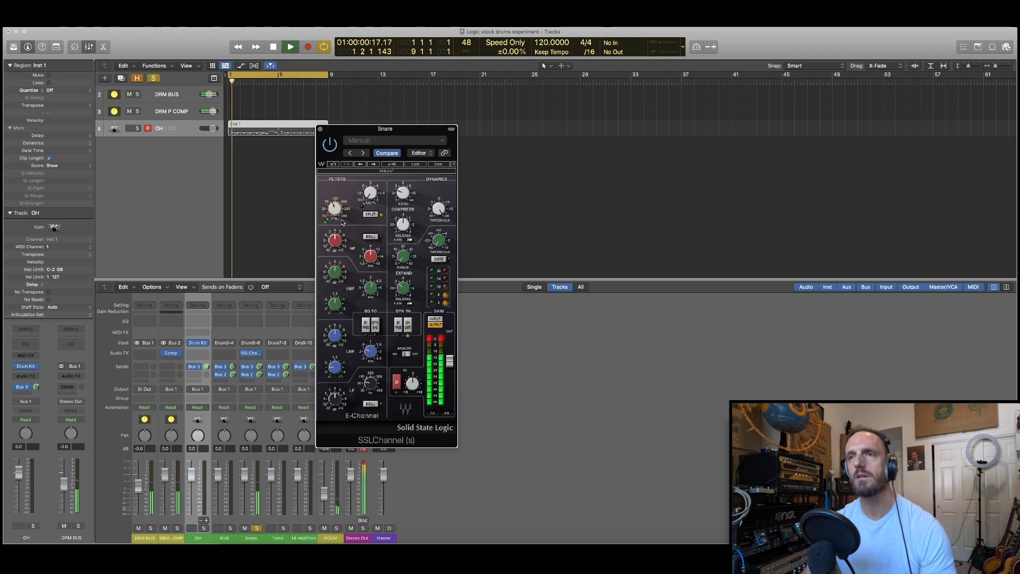
{"action": "key", "text": "Return"}
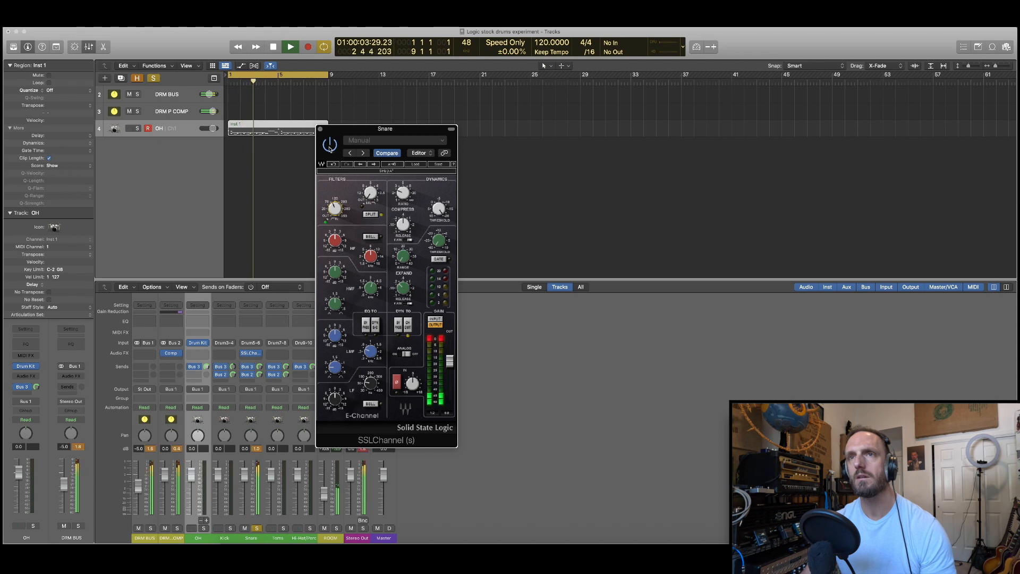
{"action": "left_click", "coordinate": [321, 129]}
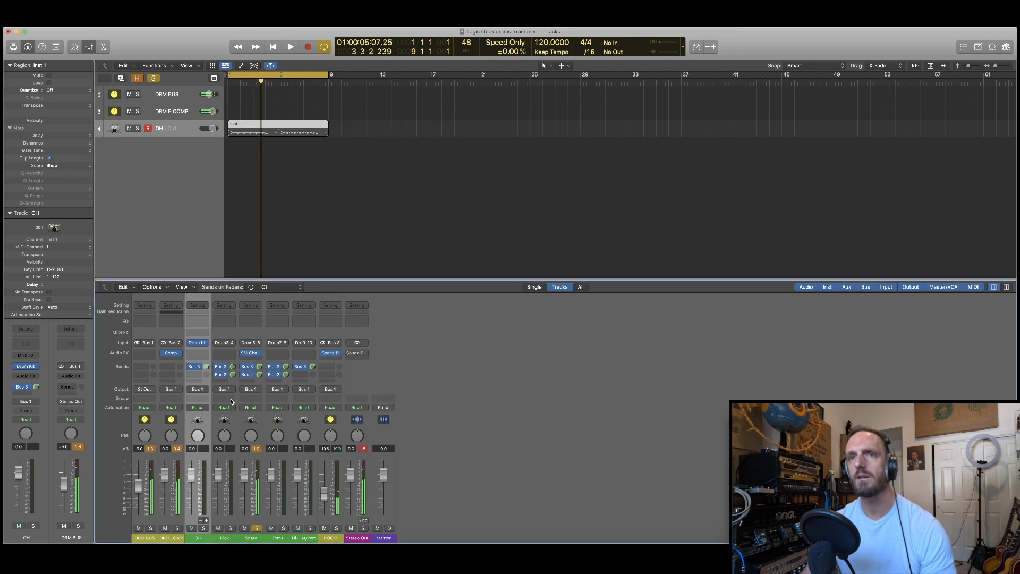
- Solo only the Kick channel and insert the recently used SSLChannel (s) plug-in in stereo on it
{"action": "left_click", "coordinate": [229, 529]}
{"action": "left_click", "coordinate": [224, 354]}
{"action": "mouse_move", "coordinate": [233, 370]}
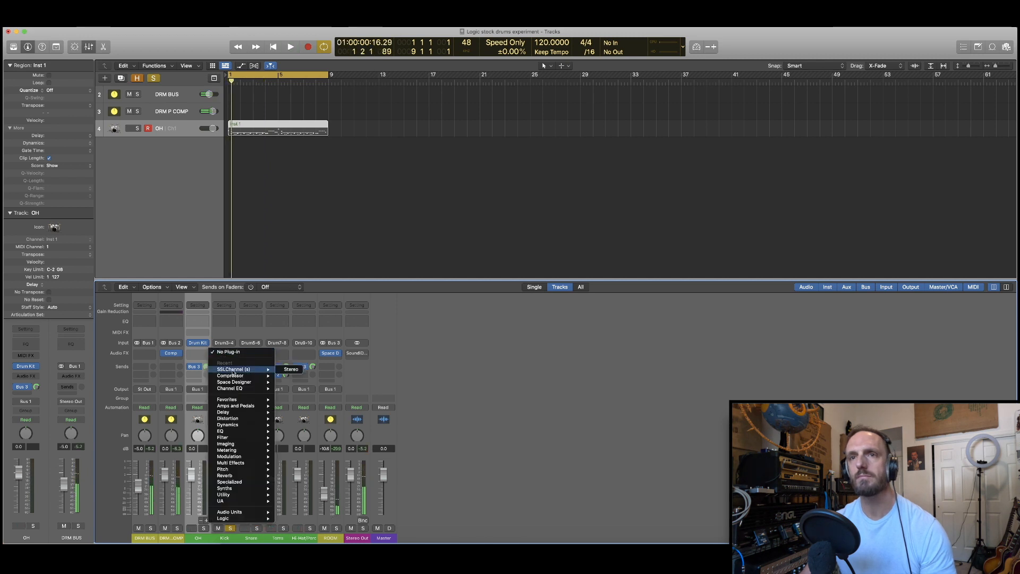
{"action": "left_click", "coordinate": [289, 370]}
- Engage SPLIT and CH OUT in the Kick's SSLChannel, adjust the compressor threshold and ratio during playback, and close the plug-in
{"action": "left_click_drag", "start_coordinate": [335, 210], "coordinate": [335, 204]}
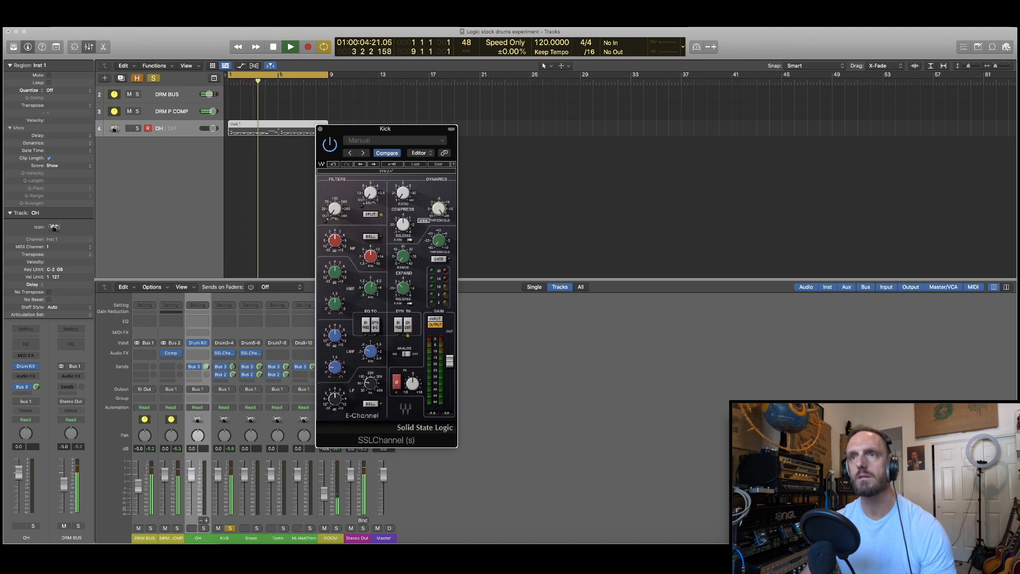
{"action": "left_click_drag", "start_coordinate": [403, 193], "coordinate": [402, 197]}
{"action": "key", "text": "Return"}
{"action": "key", "text": "Return"}
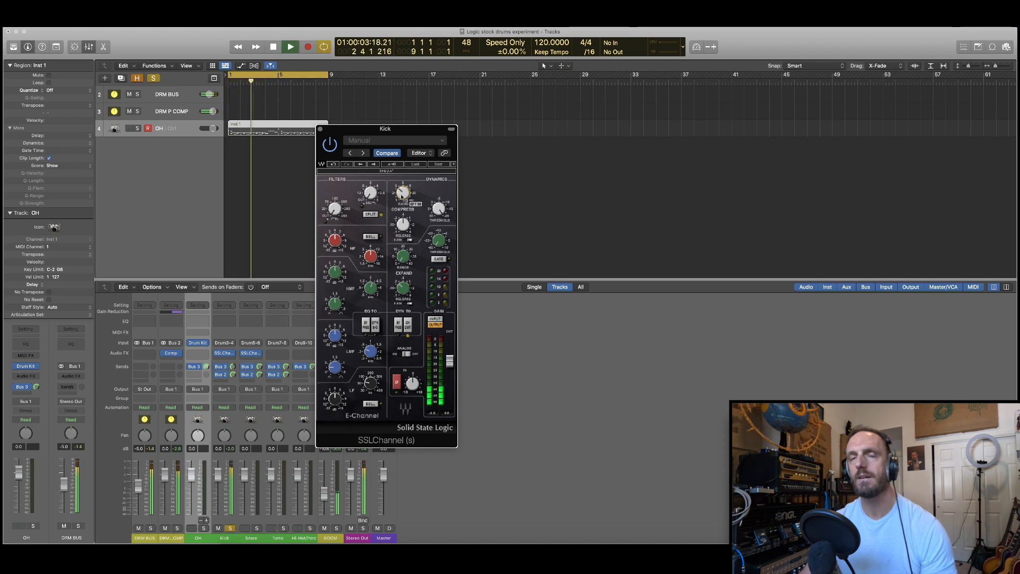
{"action": "key", "text": "space"}
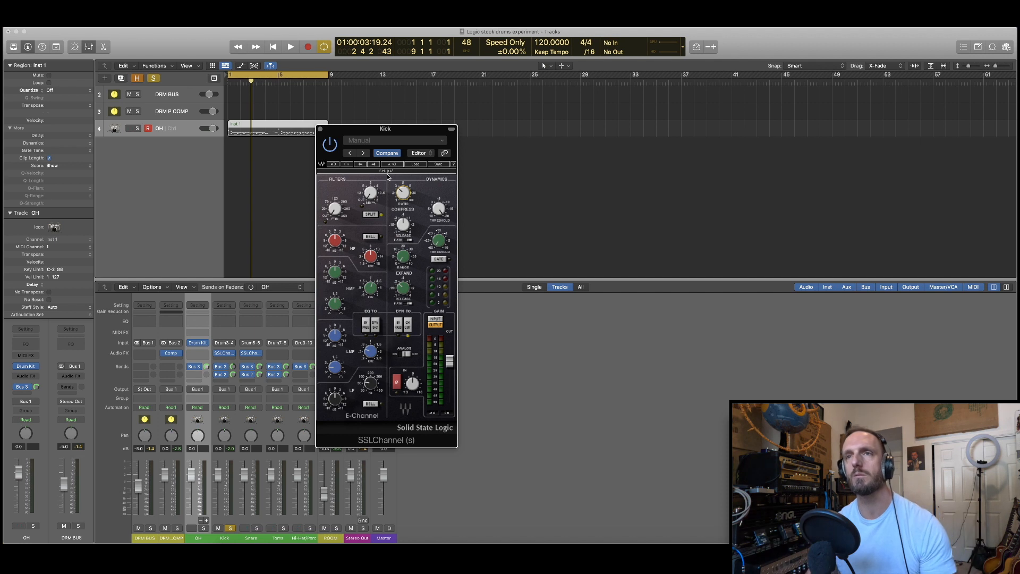
{"action": "key", "text": "space"}
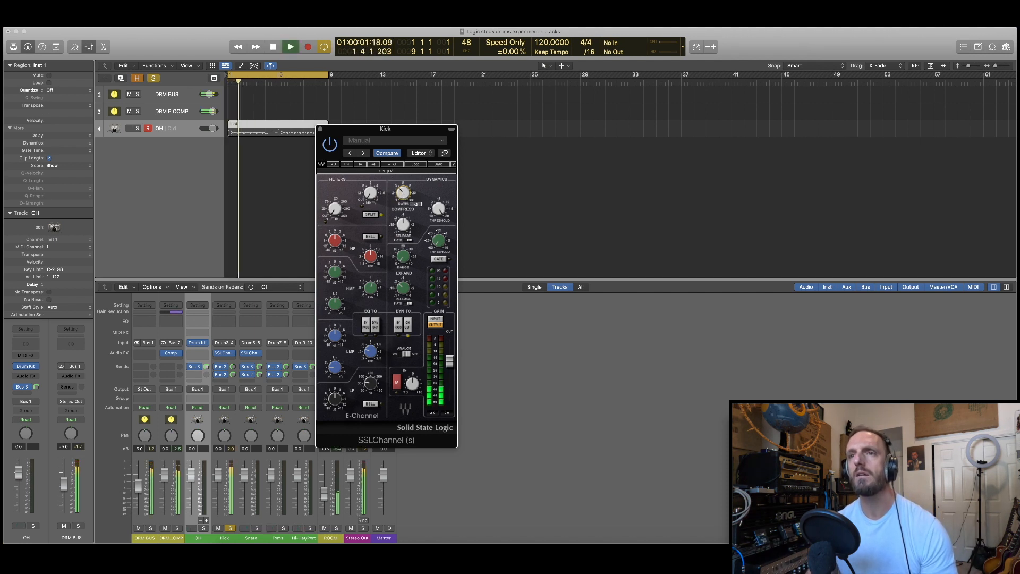
{"action": "left_click", "coordinate": [320, 129]}
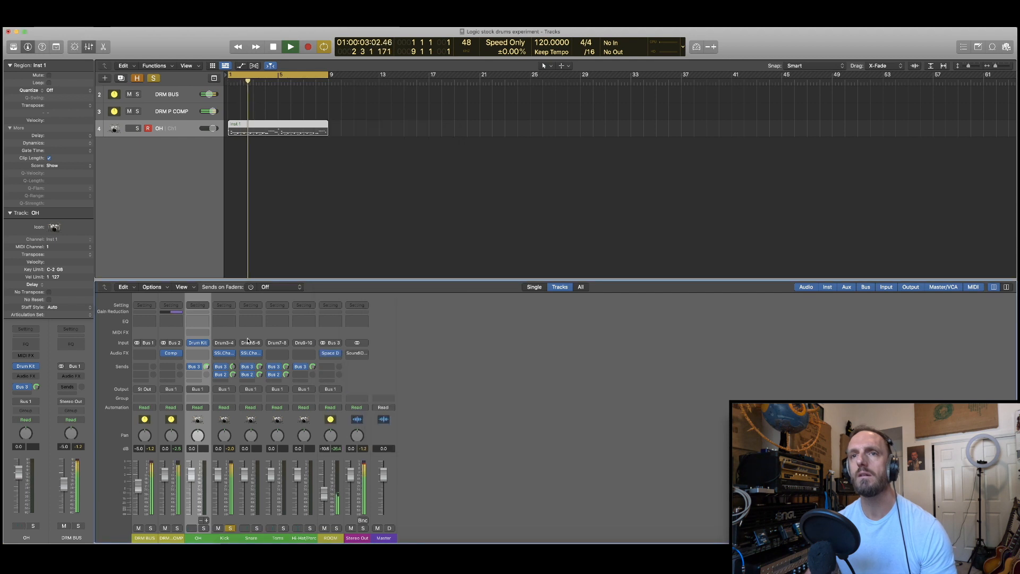
{"action": "left_click", "coordinate": [232, 368]}
{"action": "key", "text": "space"}
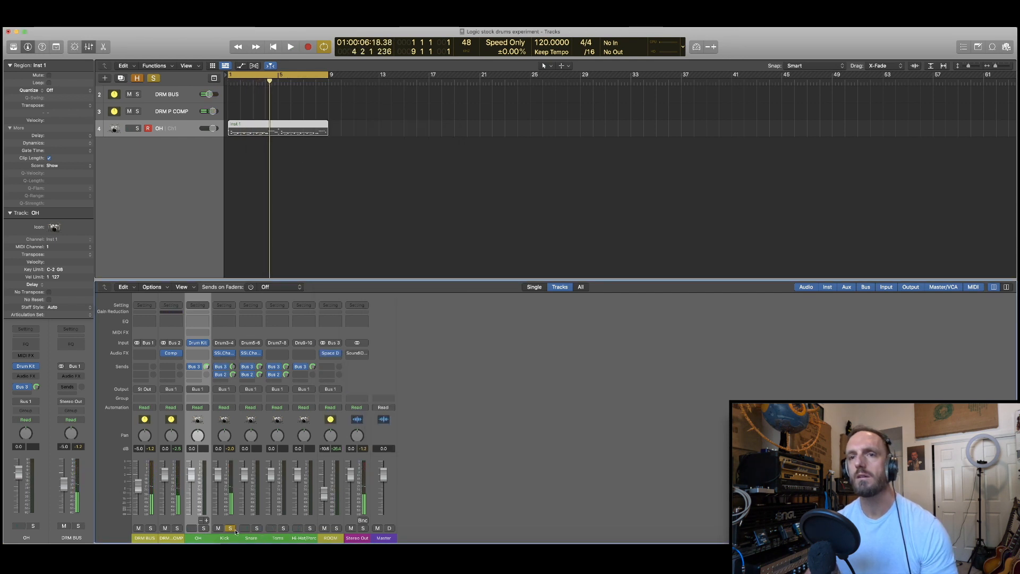
- Solo only the Toms channel and play it with the cycle range shortened to start at bar 4
{"action": "left_click_drag", "start_coordinate": [229, 75], "coordinate": [268, 75]}
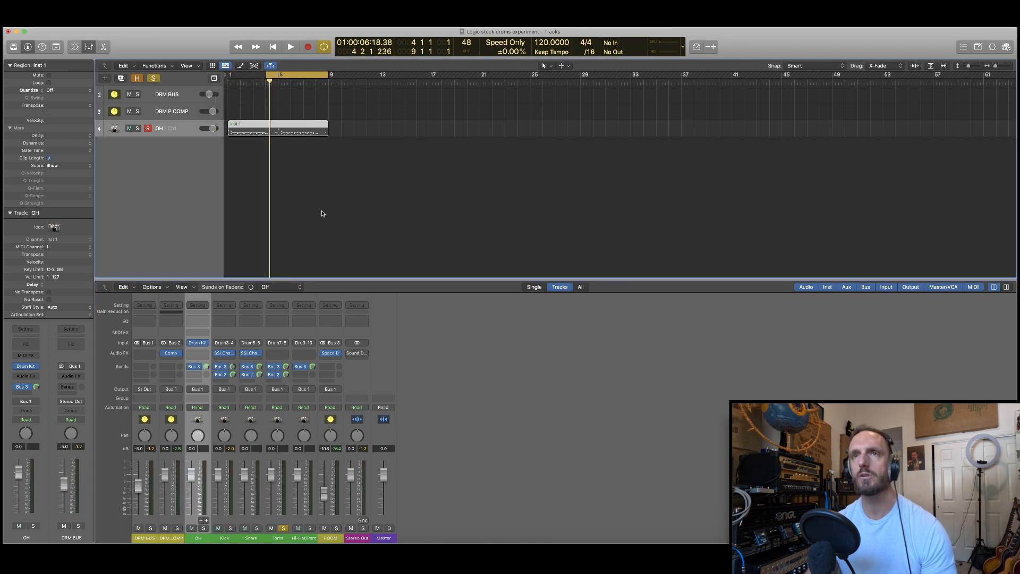
{"action": "key", "text": "space"}
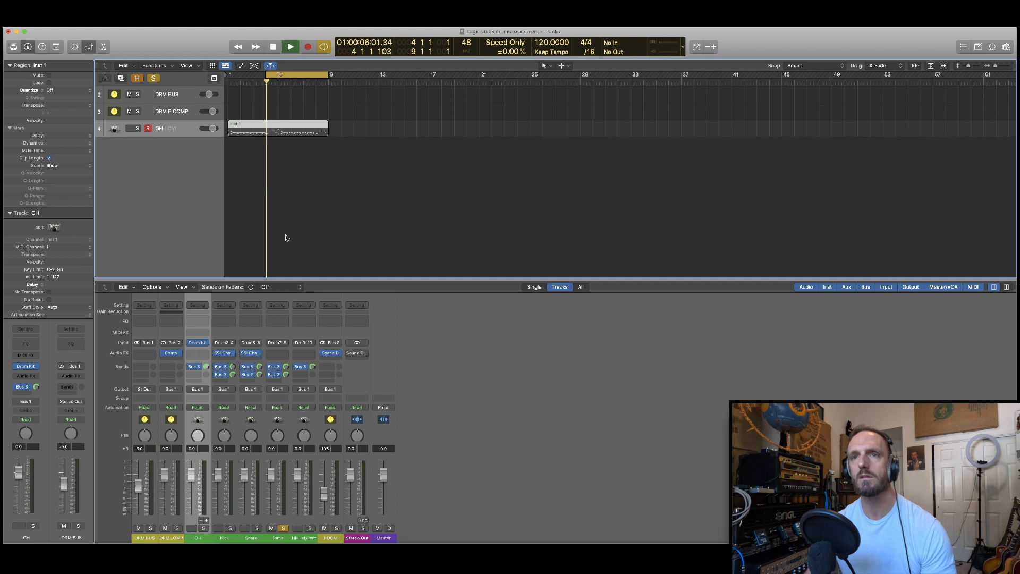
{"action": "key", "text": "space"}
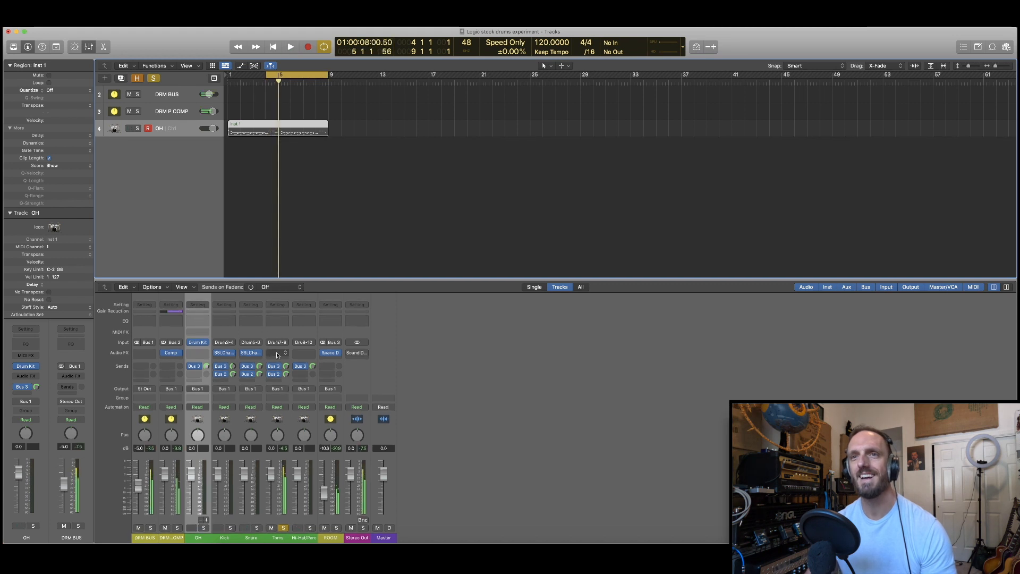
- Insert the recently used SSLChannel (s) plug-in in stereo on the Toms channel
{"action": "left_click", "coordinate": [285, 353]}
{"action": "mouse_move", "coordinate": [290, 371]}
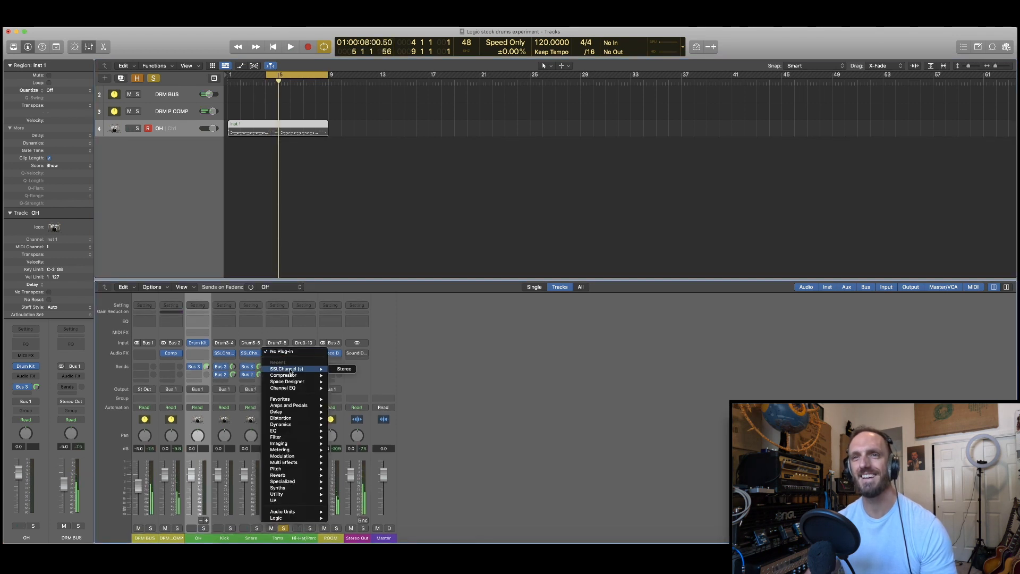
{"action": "left_click", "coordinate": [332, 369]}
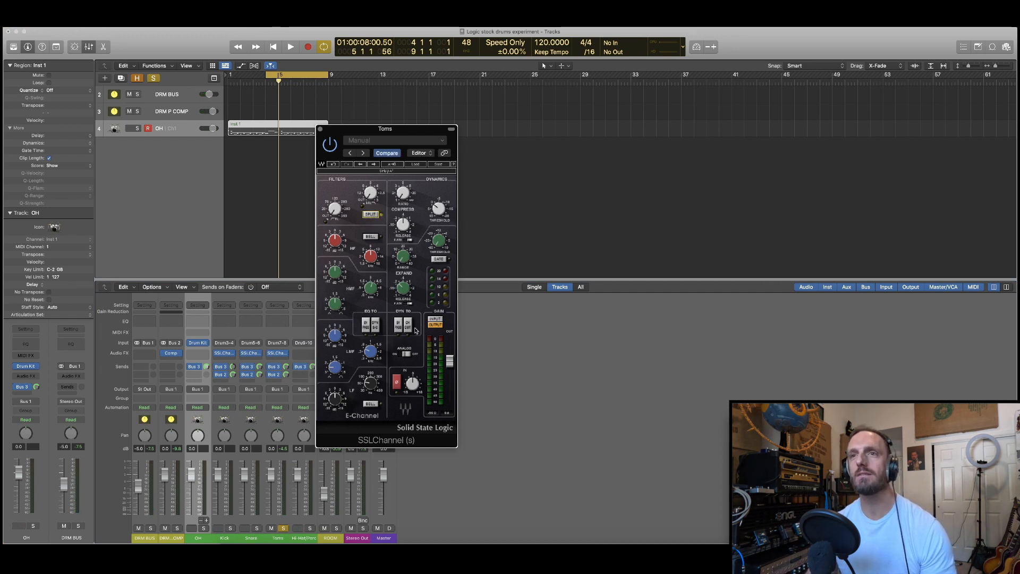
- Compress the Toms with the SSLChannel's CH OUT routing, adjusting threshold and ratio during playback, and close the plug-in
{"action": "key", "text": "space"}
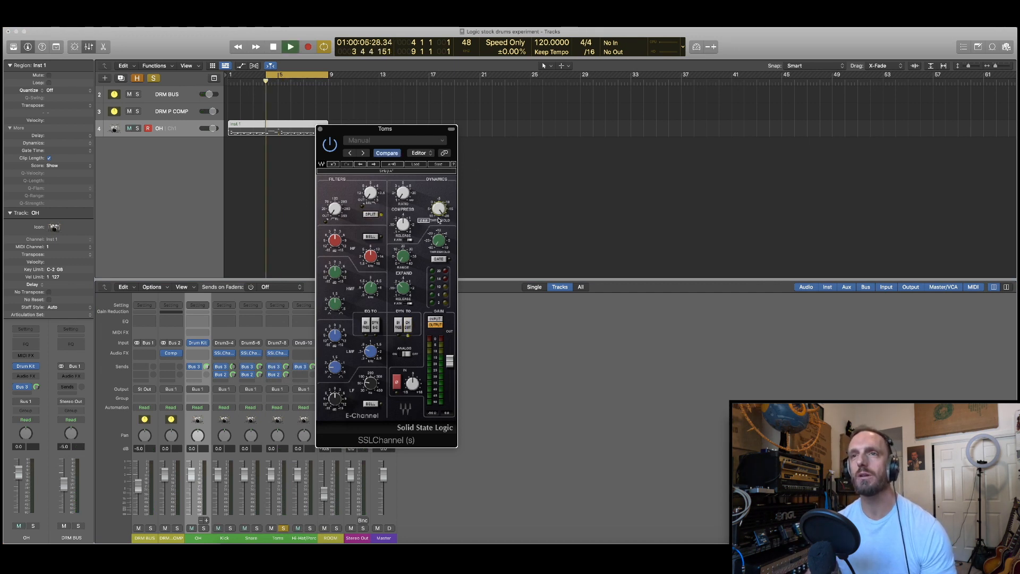
{"action": "left_click_drag", "start_coordinate": [404, 192], "coordinate": [403, 191]}
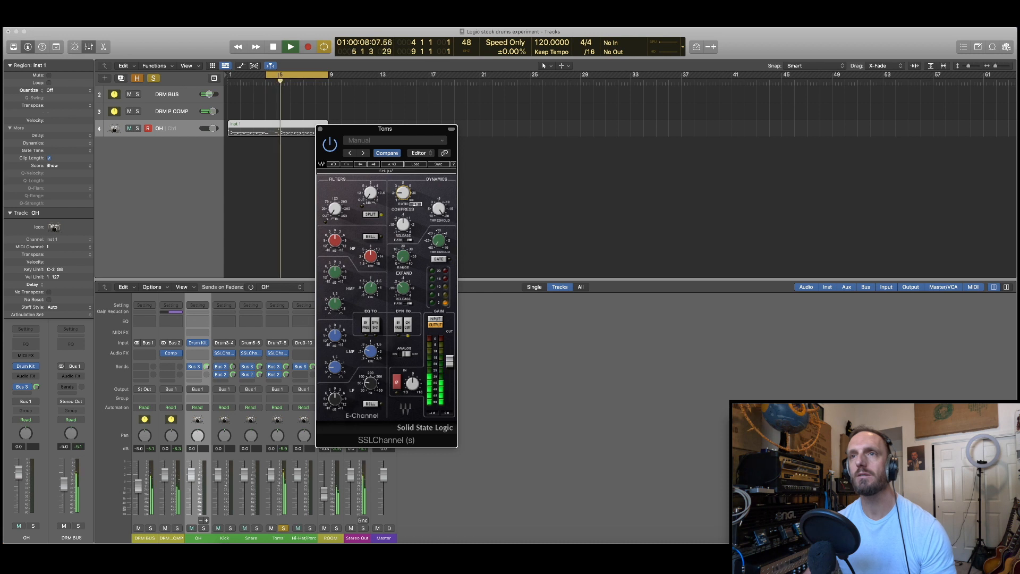
{"action": "left_click_drag", "start_coordinate": [399, 191], "coordinate": [399, 193]}
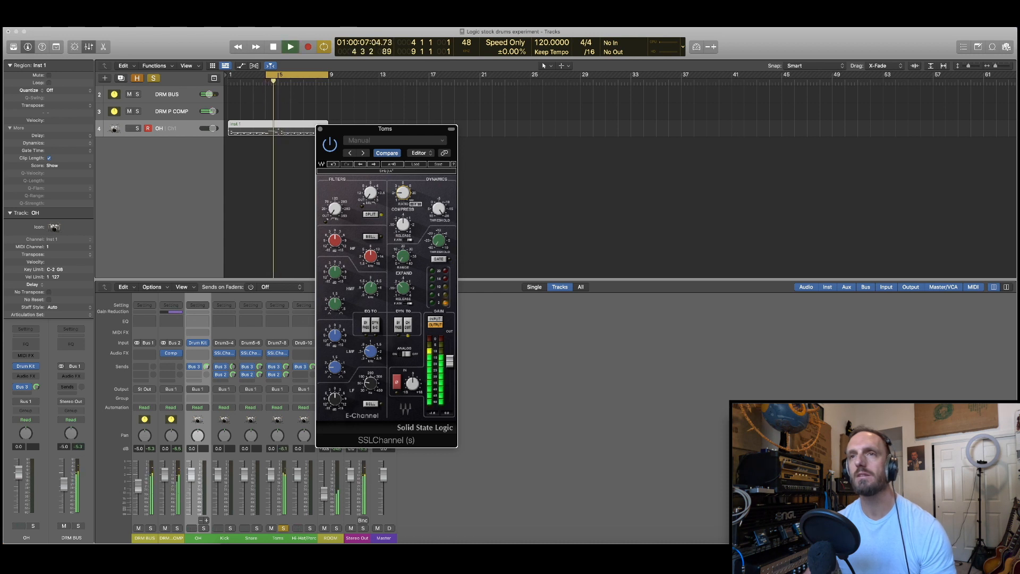
{"action": "left_click", "coordinate": [321, 131]}
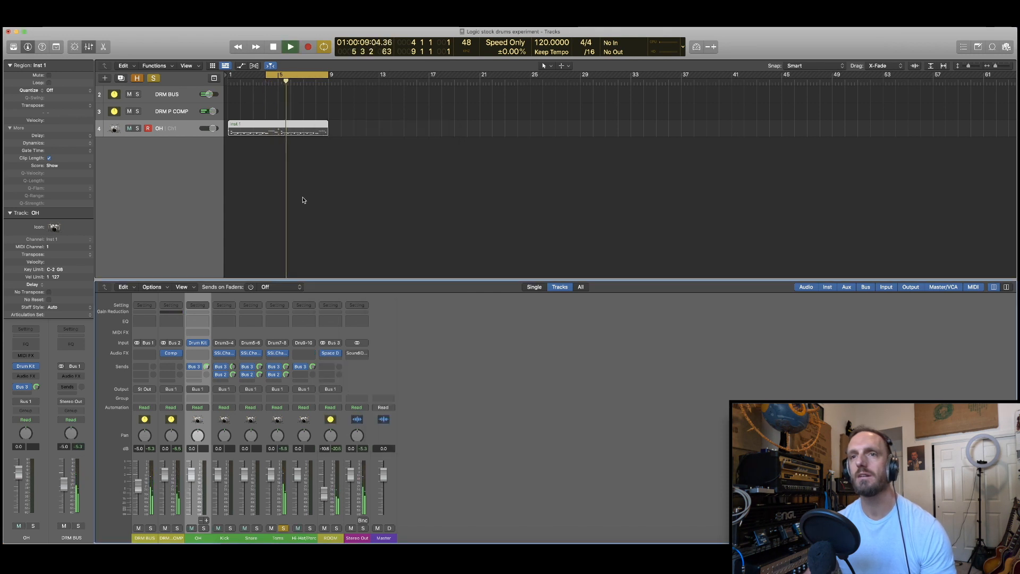
{"action": "key", "text": "space"}
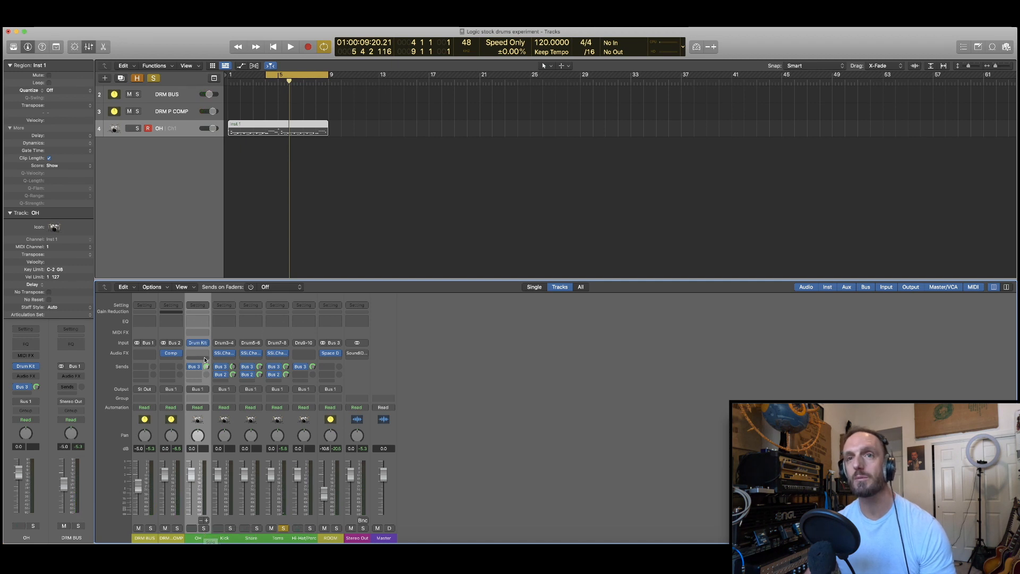
- Solo only the OH channel and extend the cycle range back to bar 1 for playback
{"action": "left_click", "coordinate": [204, 528]}
{"action": "left_click_drag", "start_coordinate": [266, 78], "coordinate": [230, 78]}
{"action": "key", "text": "space"}
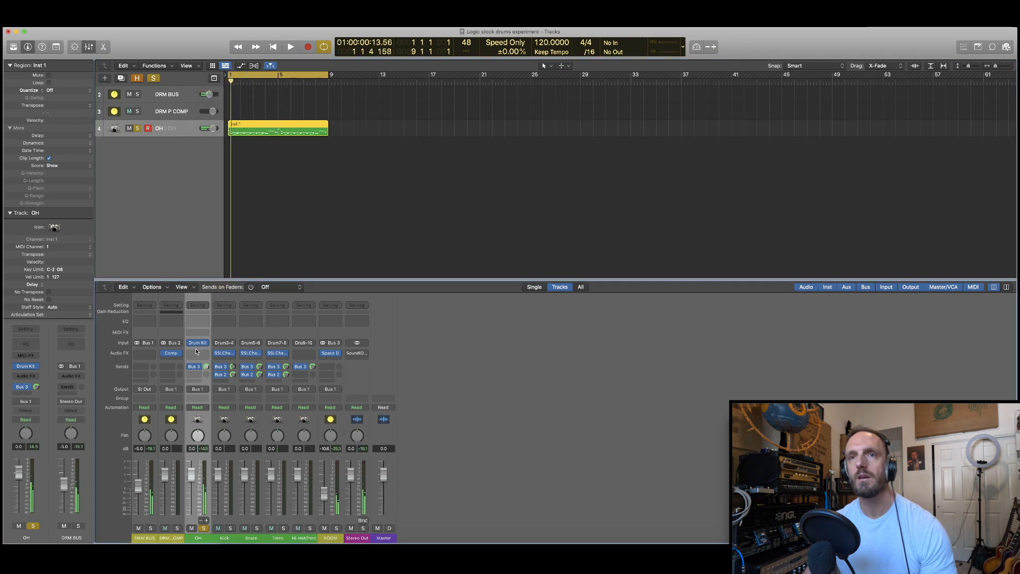
- Insert the recently used SSLChannel (s) plug-in in stereo on the OH channel
{"action": "left_click", "coordinate": [197, 354]}
{"action": "mouse_move", "coordinate": [227, 369]}
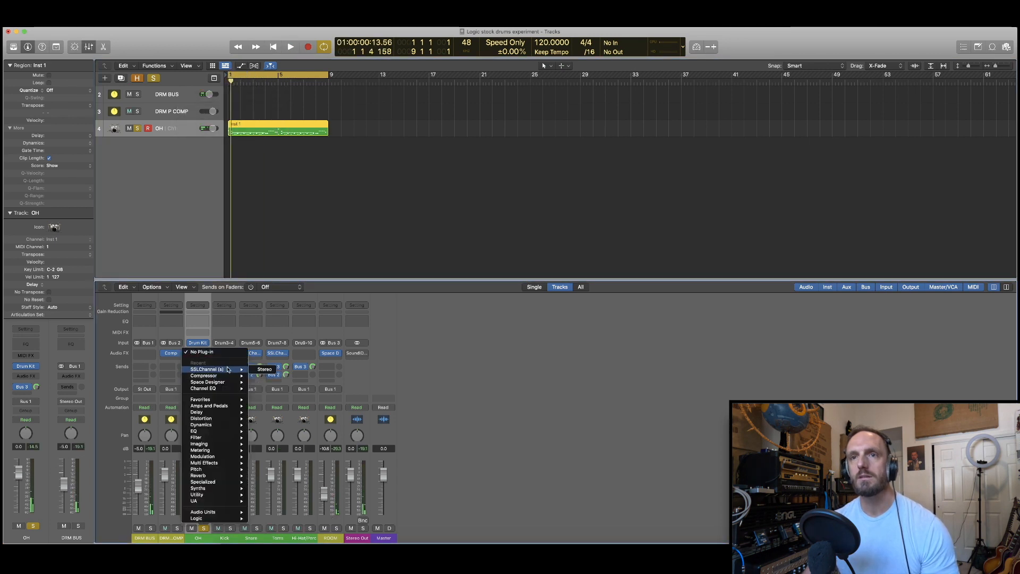
{"action": "left_click", "coordinate": [261, 369]}
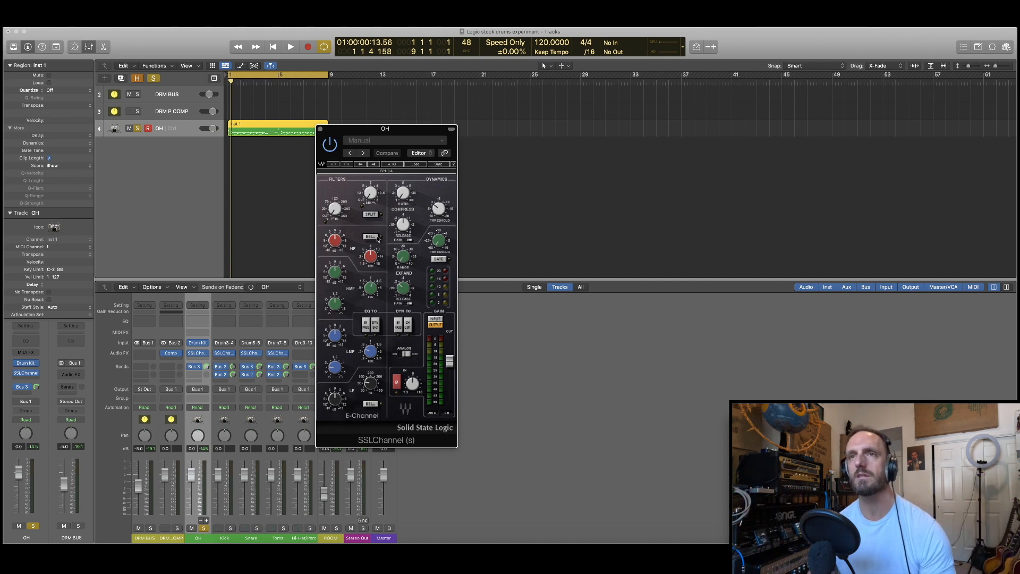
- Engage SPLIT and CH OUT in the OH SSLChannel and adjust the compressor threshold and ratio during playback
{"action": "key", "text": "space"}
{"action": "left_click_drag", "start_coordinate": [439, 208], "coordinate": [438, 205]}
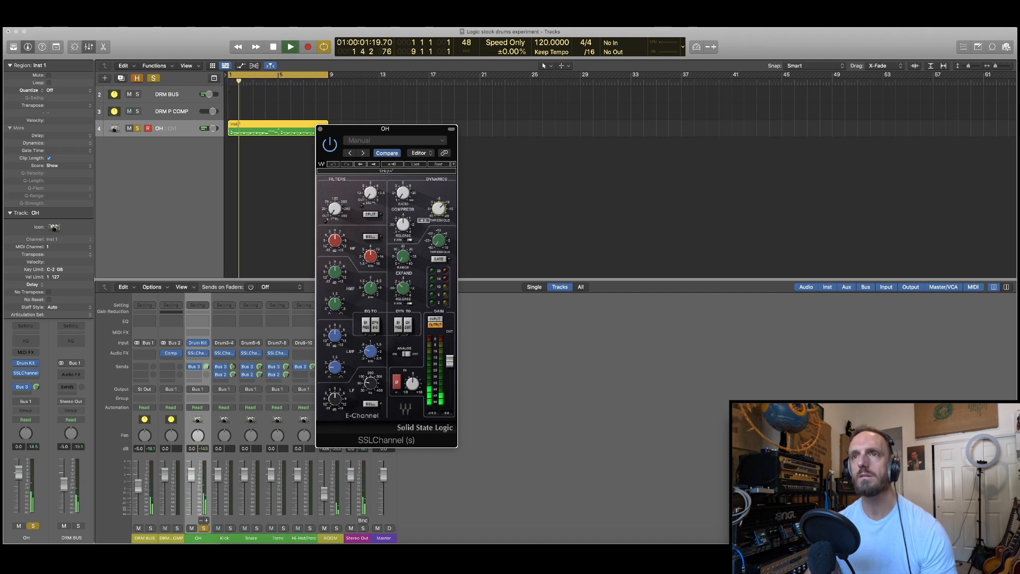
{"action": "left_click", "coordinate": [371, 215]}
{"action": "left_click", "coordinate": [408, 325]}
{"action": "left_click", "coordinate": [403, 194]}
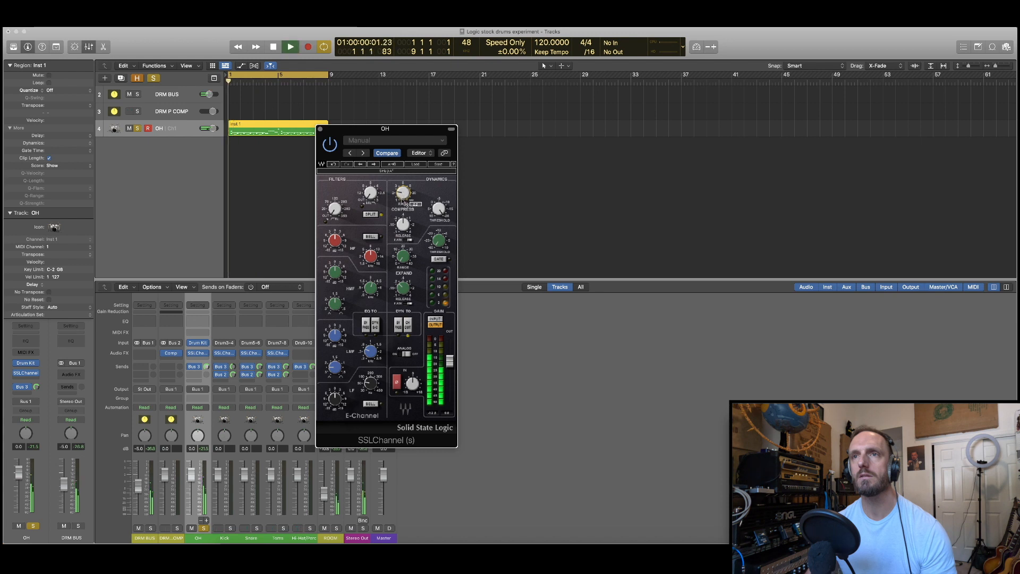
{"action": "mouse_move", "coordinate": [401, 193]}
- Apply the SSLChannel's high-pass filter to the OH channel and replay the overheads from the start
{"action": "key", "text": "Return"}
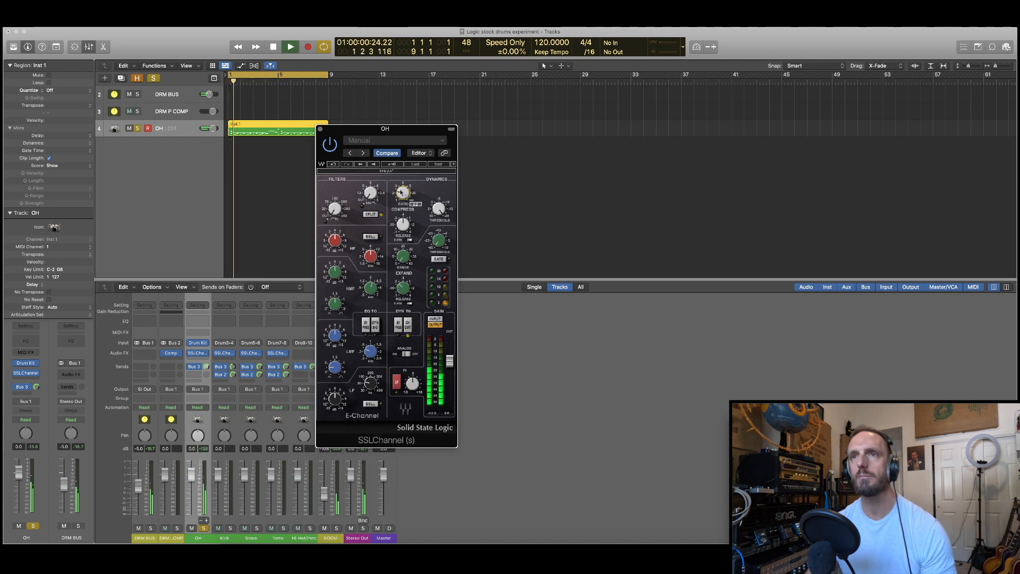
{"action": "key", "text": "space"}
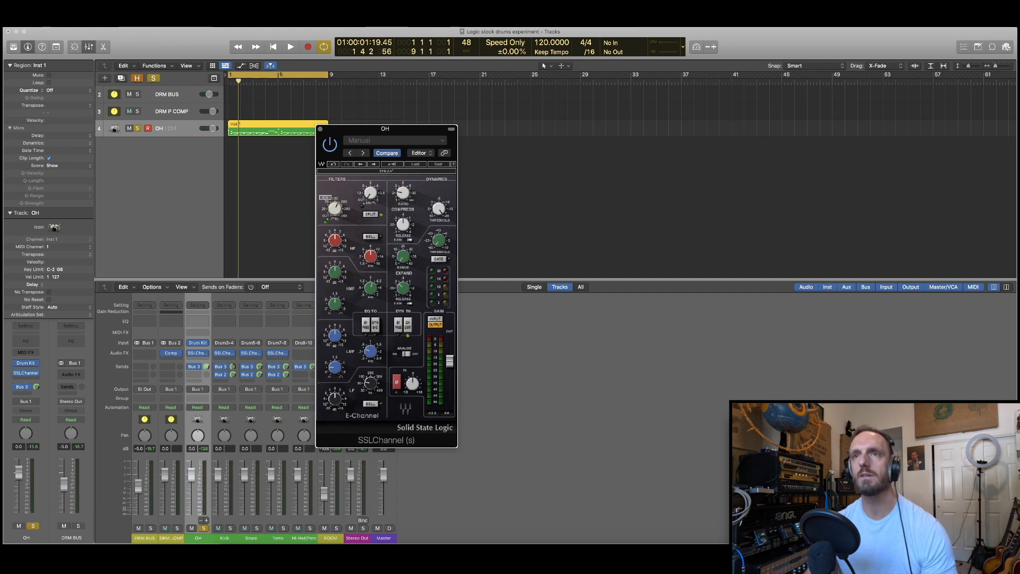
{"action": "key", "text": "space"}
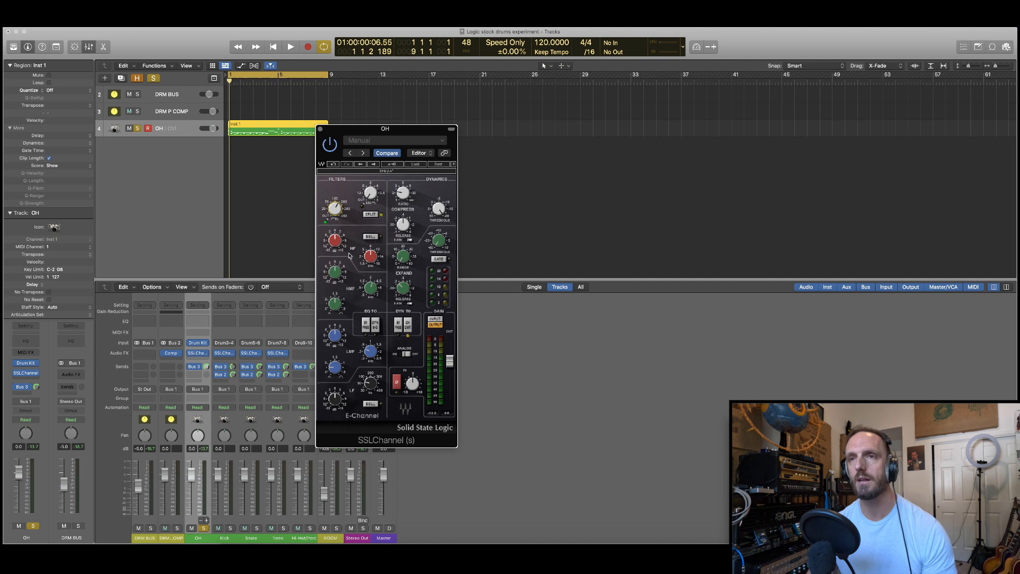
- Solo only the DRM BUS and play the full kit from the start to check the overall level
{"action": "left_click", "coordinate": [320, 129]}
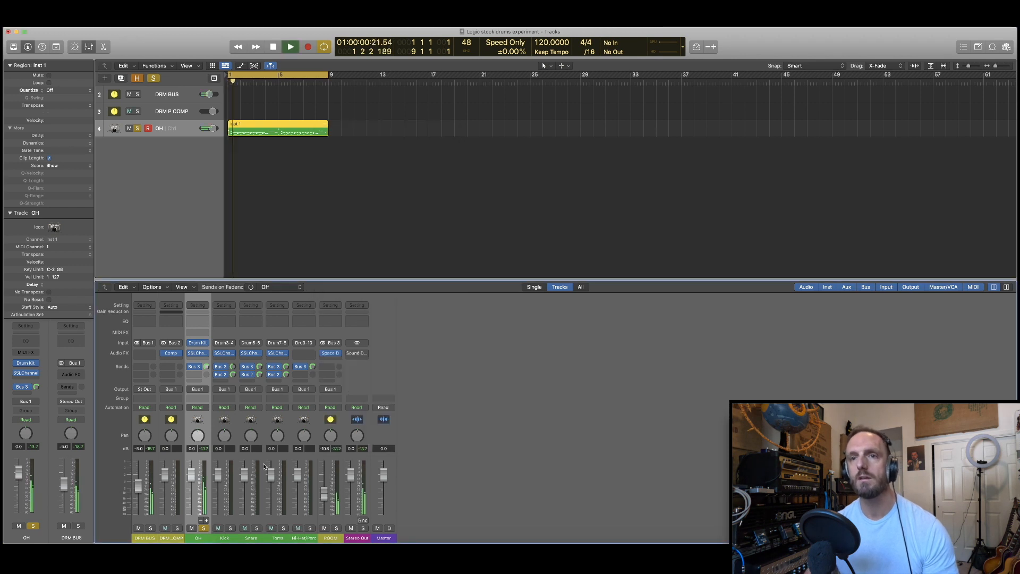
{"action": "left_click", "coordinate": [150, 528], "text": "alt"}
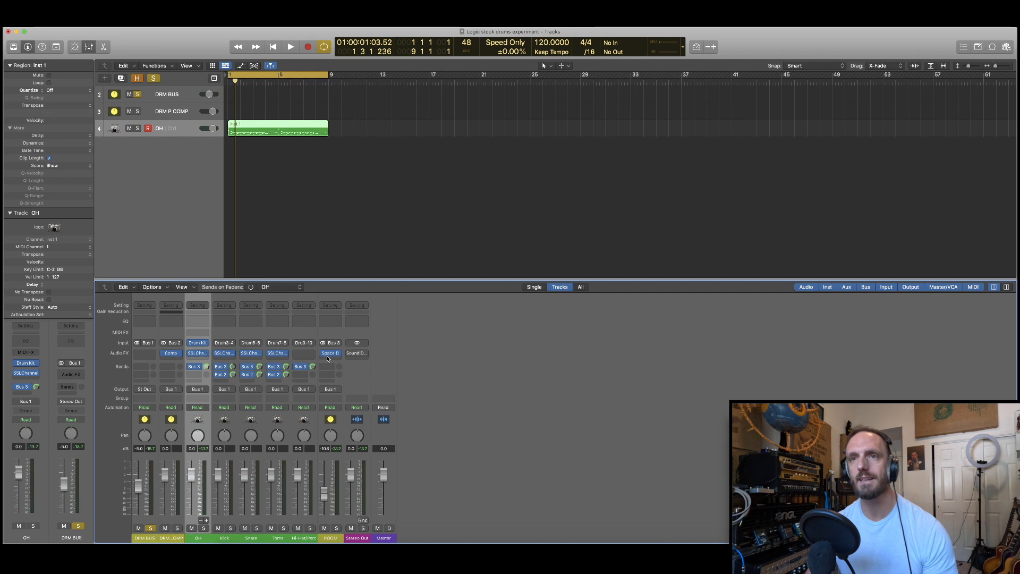
{"action": "key", "text": "space"}
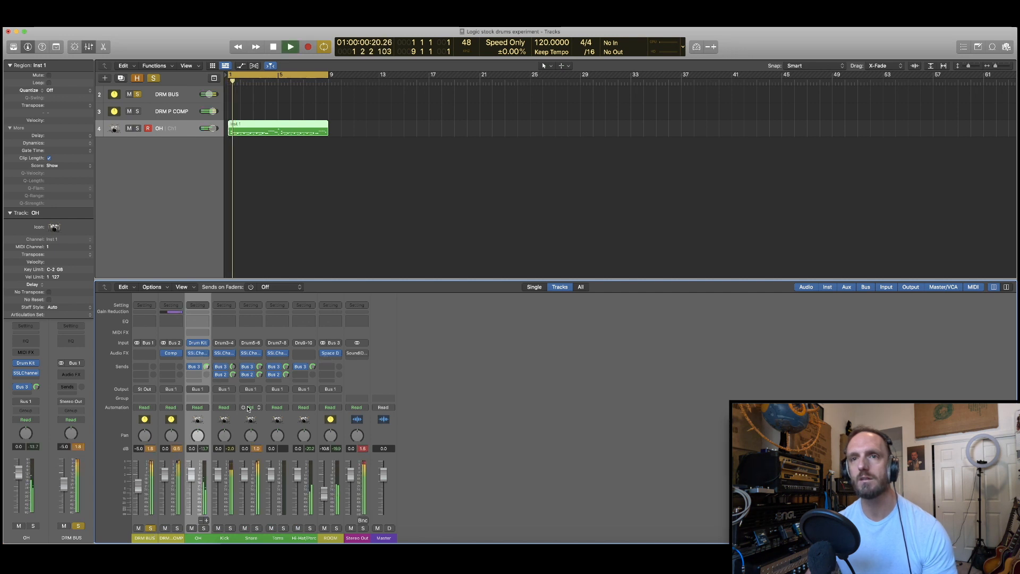
{"action": "key", "text": "space"}
{"action": "key", "text": "space"}
{"action": "key", "text": "space"}
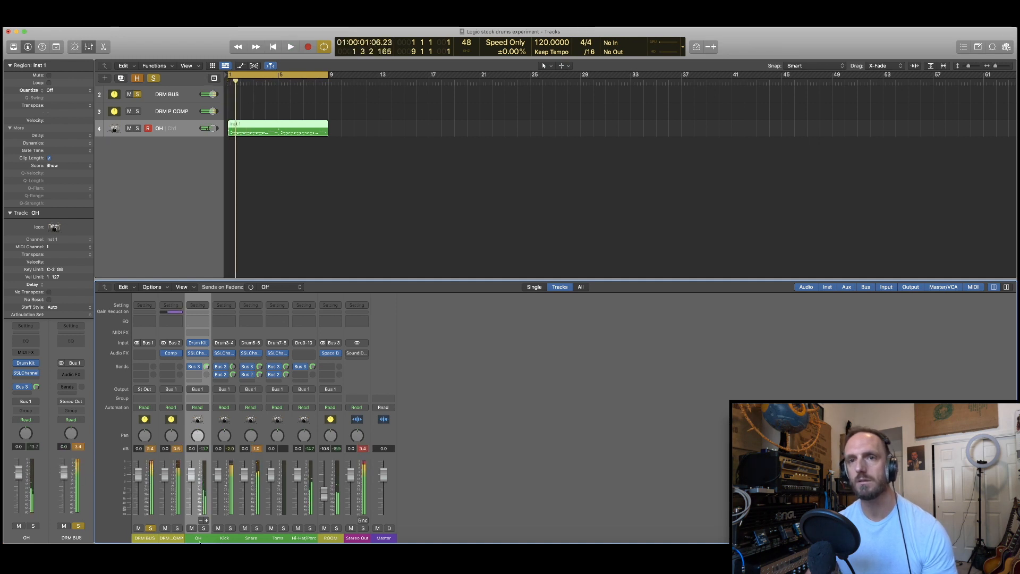
- Lower the OH through Hi-Hat/Perc channel faders together to -3.3 dB during playback
{"action": "left_click", "coordinate": [303, 538], "text": "shift"}
{"action": "left_click_drag", "start_coordinate": [270, 475], "coordinate": [267, 488]}
{"action": "key", "text": "space"}
- Lower the DRM BUS fader to -1.6 dB, clear its peak reading and replay the kit
{"action": "left_click", "coordinate": [148, 449]}
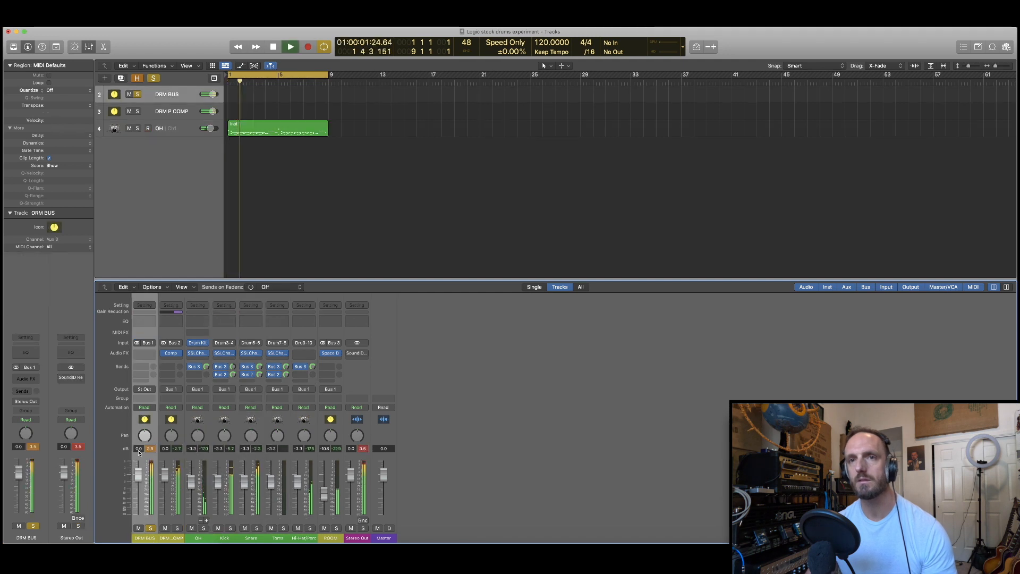
{"action": "left_click_drag", "start_coordinate": [148, 450], "coordinate": [147, 459]}
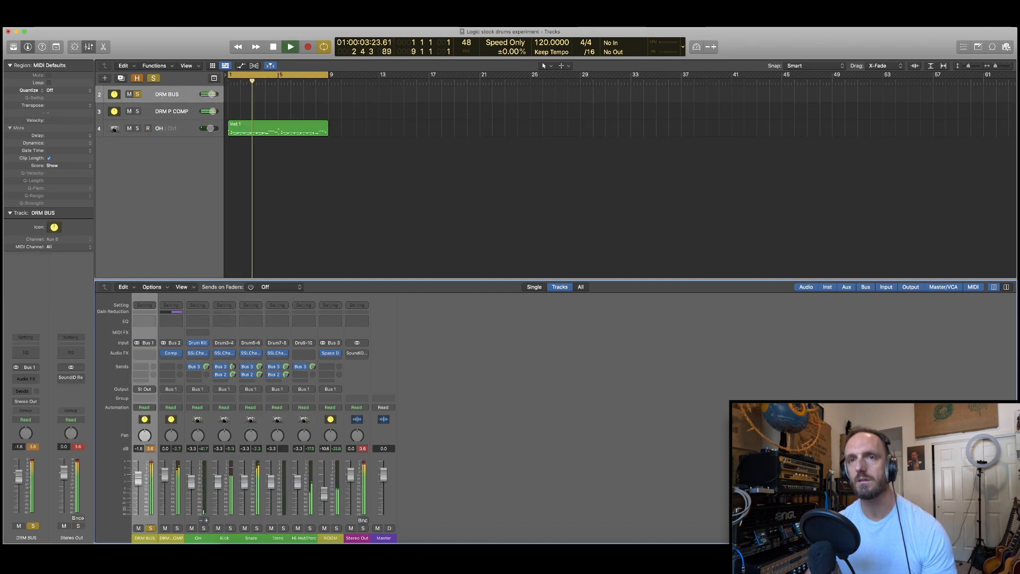
{"action": "left_click", "coordinate": [151, 449]}
{"action": "key", "text": "space"}
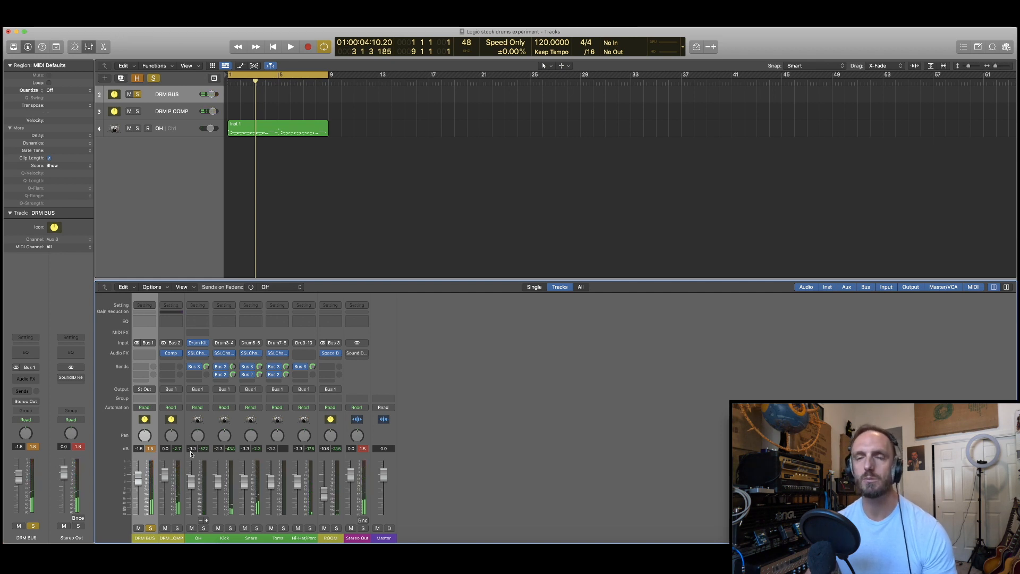
{"action": "key", "text": "space"}
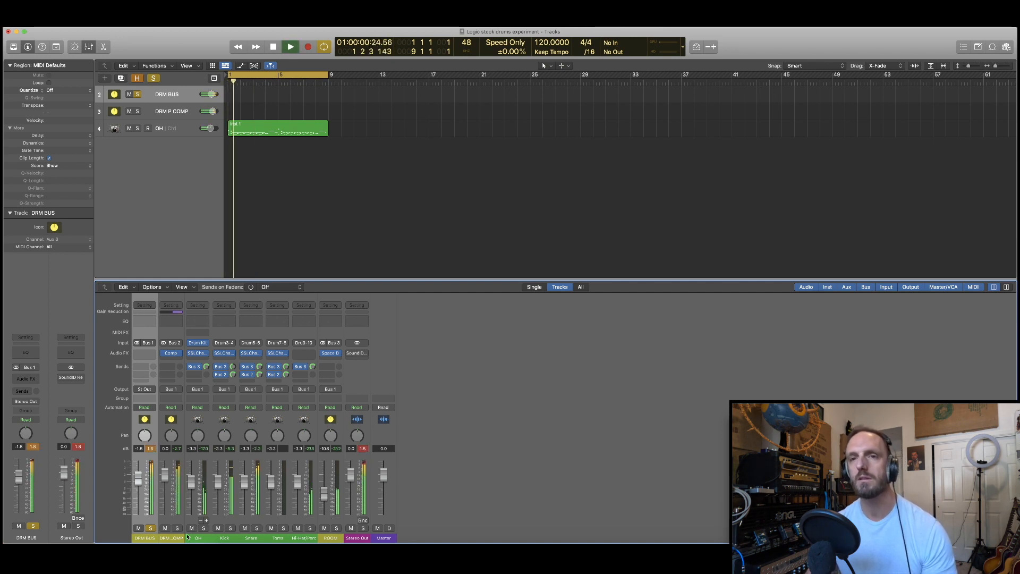
- Select the OH through Toms channels, lower the DRM BUS fader to -2.6 dB and replay from the start
{"action": "left_click", "coordinate": [191, 538]}
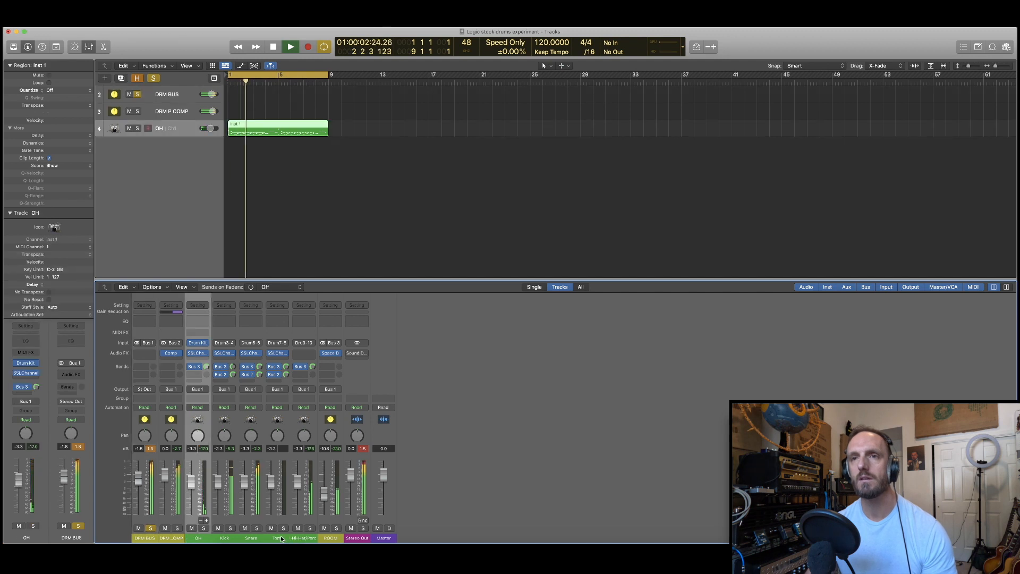
{"action": "left_click", "coordinate": [280, 538], "text": "shift"}
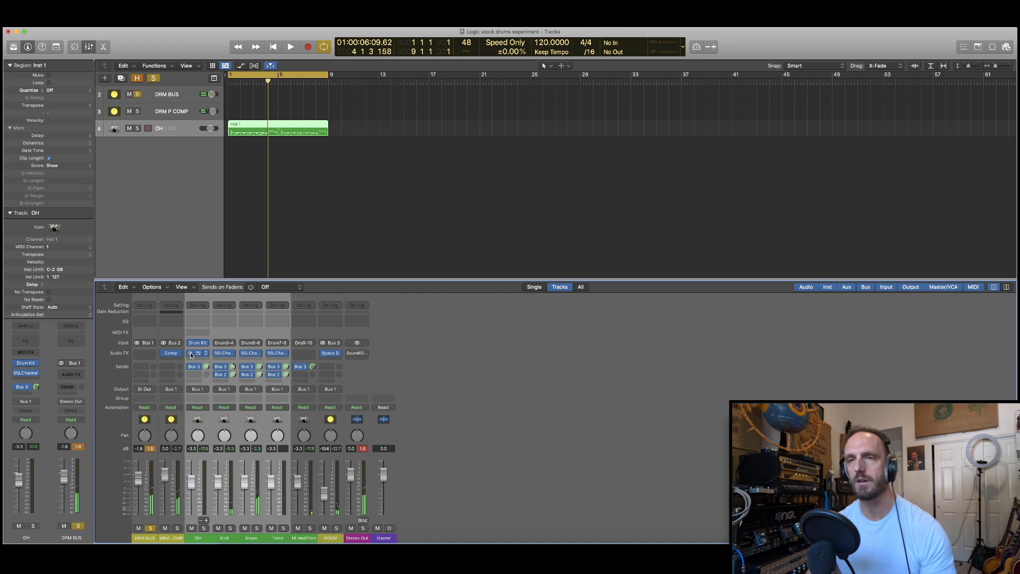
{"action": "key", "text": "space"}
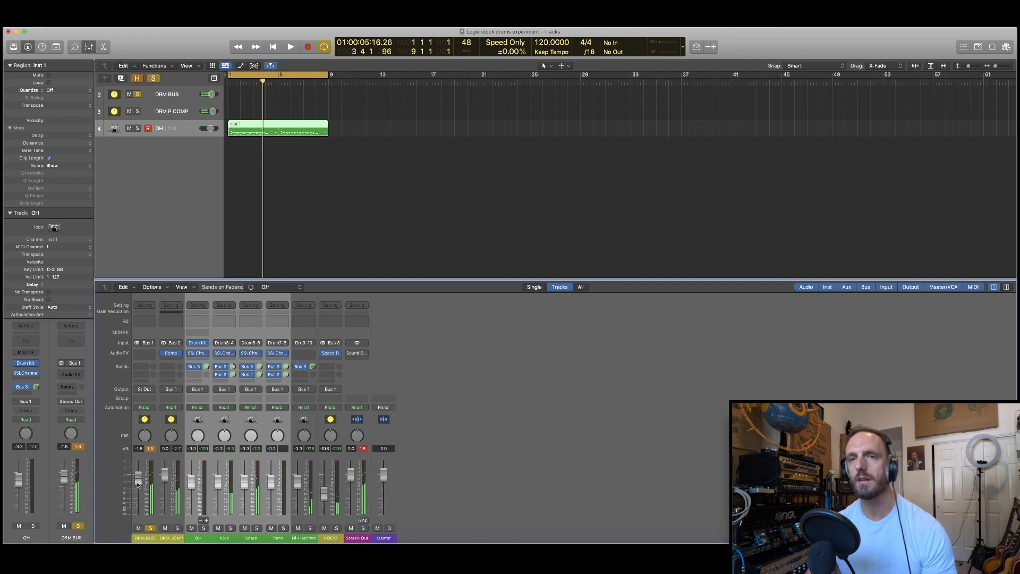
{"action": "key", "text": "space"}
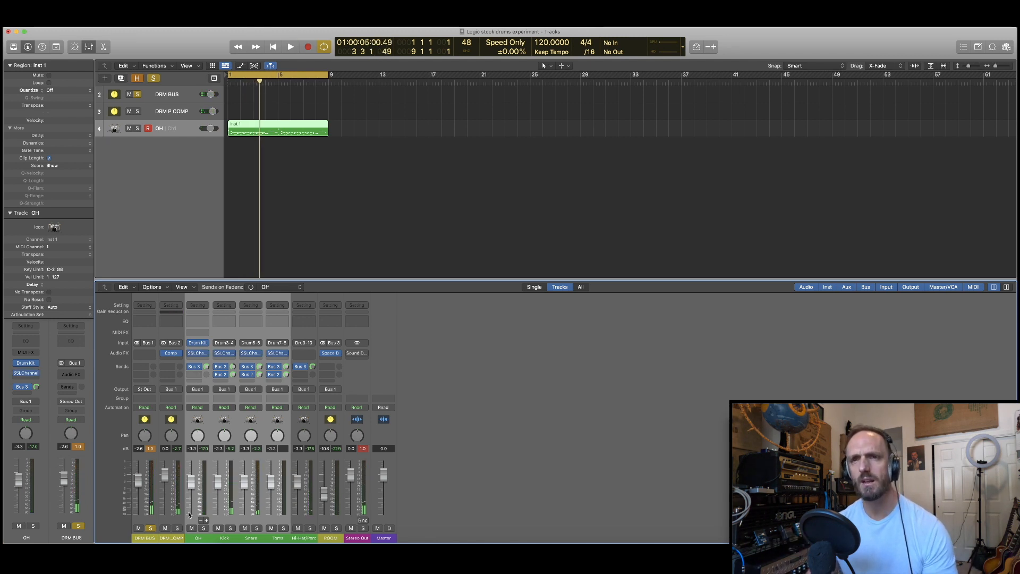
{"action": "key", "text": "Return"}
{"action": "key", "text": "space"}
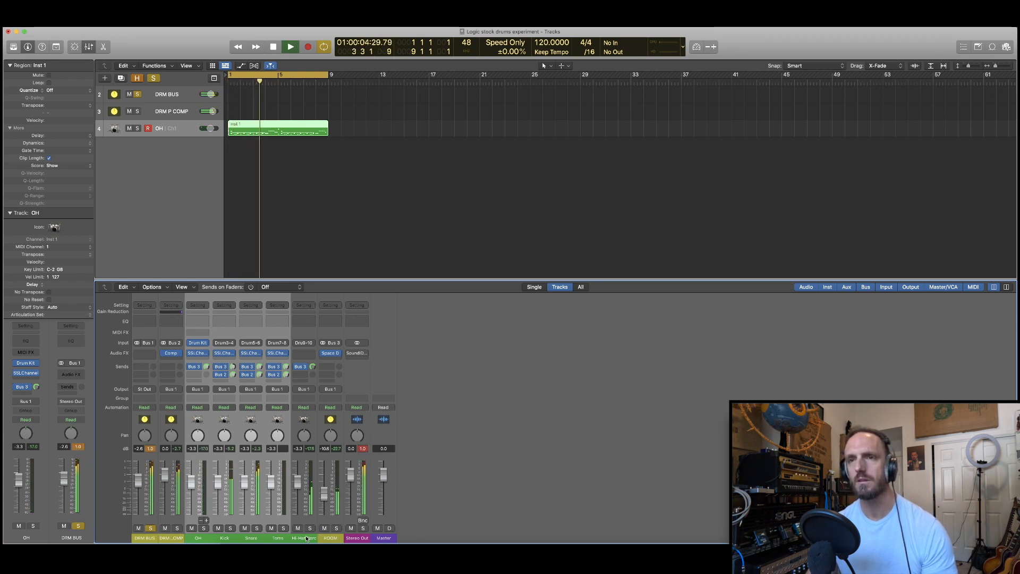
- Solo only the ROOM channel for playback and insert SSLChannel (s) on it ahead of Space Designer
{"action": "key", "text": "space"}
{"action": "left_click", "coordinate": [336, 529], "text": "alt"}
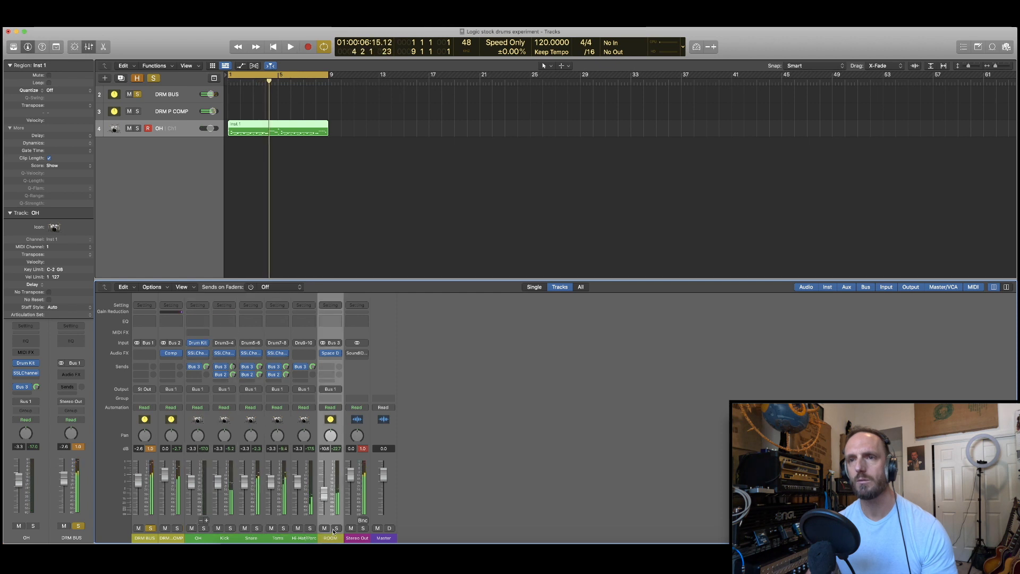
{"action": "key", "text": "Return"}
{"action": "key", "text": "space"}
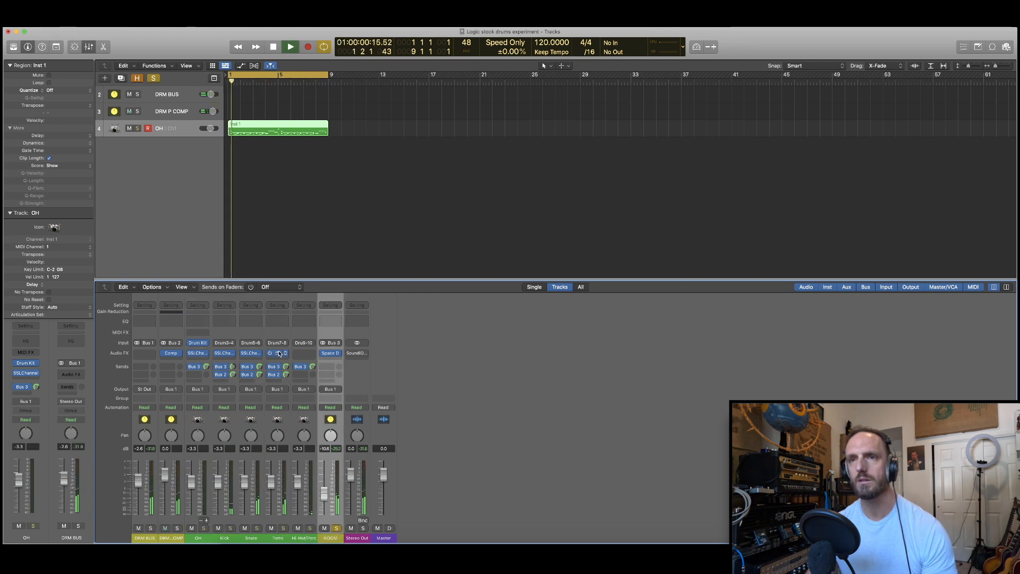
{"action": "key", "text": "space"}
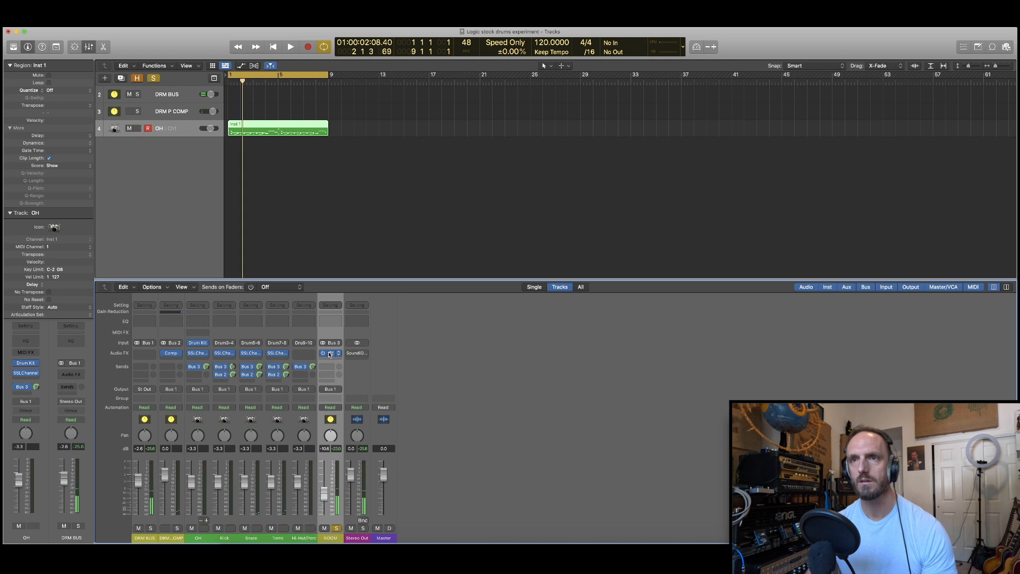
{"action": "left_click_drag", "start_coordinate": [329, 354], "coordinate": [330, 350]}
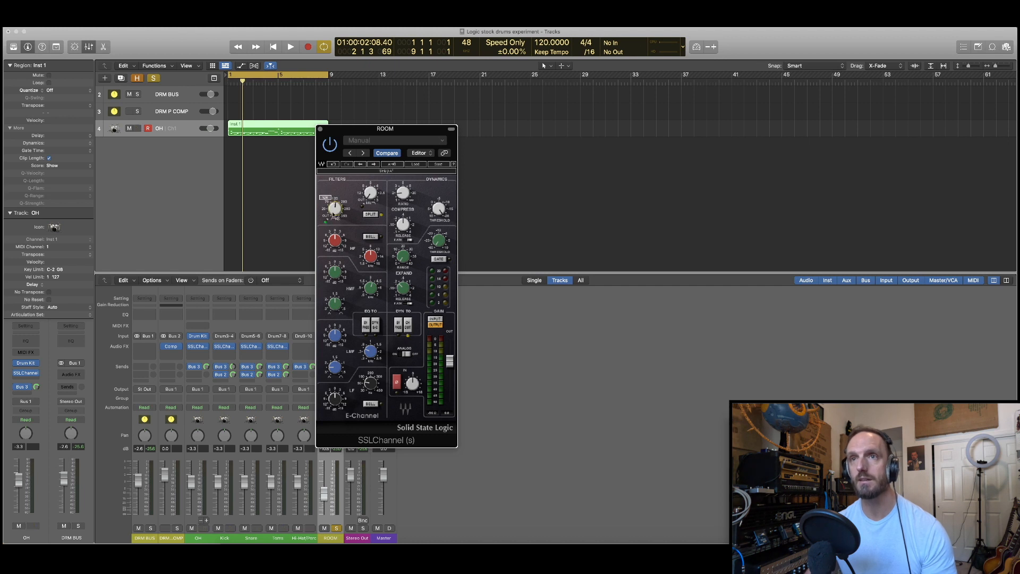
{"action": "left_click", "coordinate": [320, 128]}
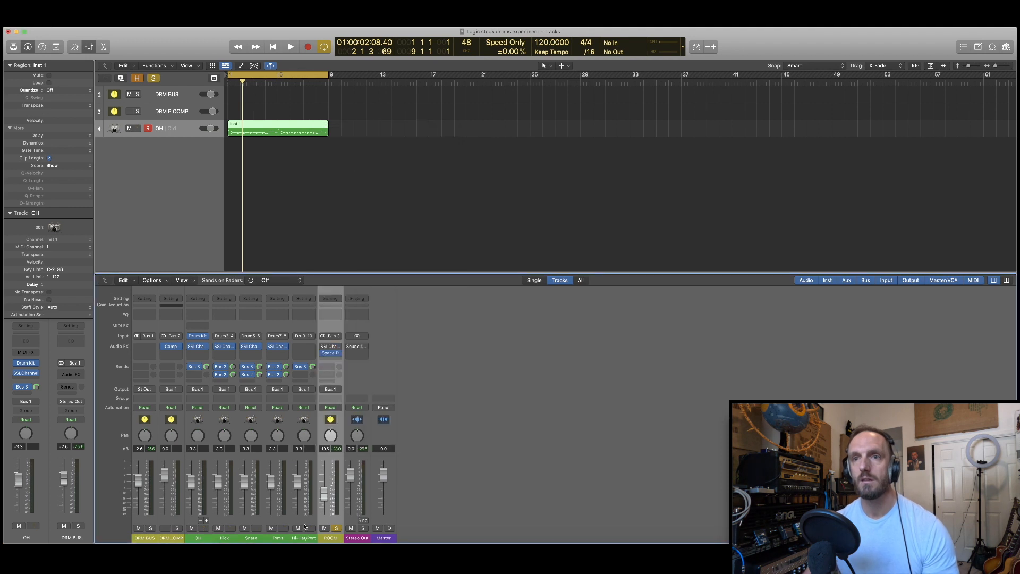
- Add a Channel EQ to the ROOM channel, examine its spectrum during playback and enable the low-cut band
{"action": "left_click", "coordinate": [333, 314]}
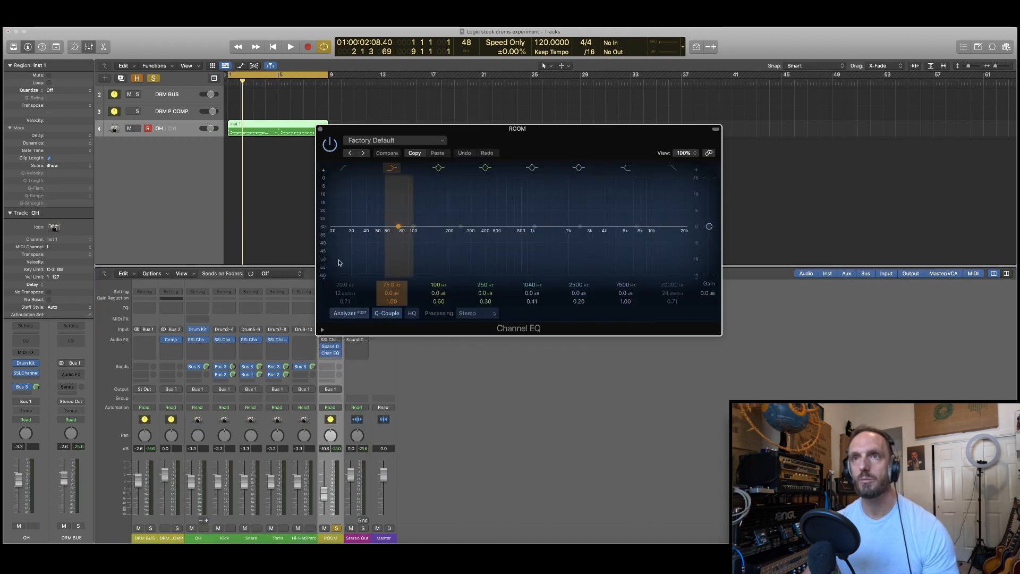
{"action": "key", "text": "space"}
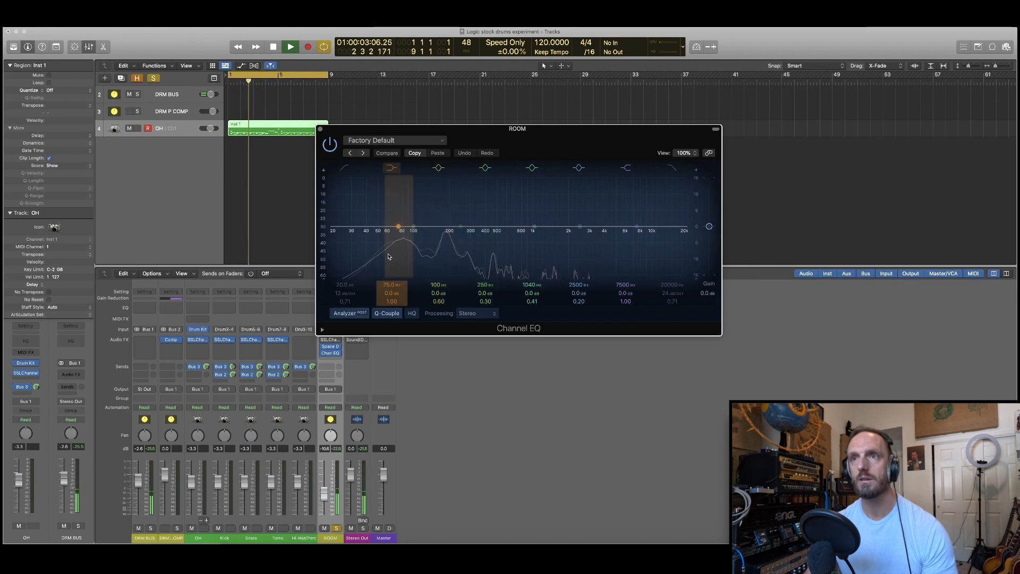
{"action": "key", "text": "space"}
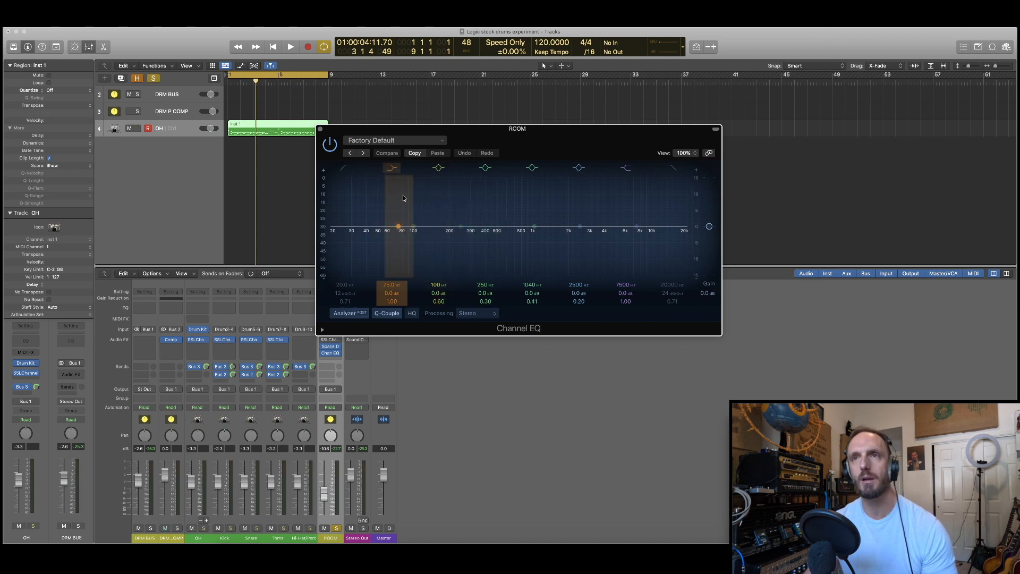
{"action": "left_click", "coordinate": [345, 171]}
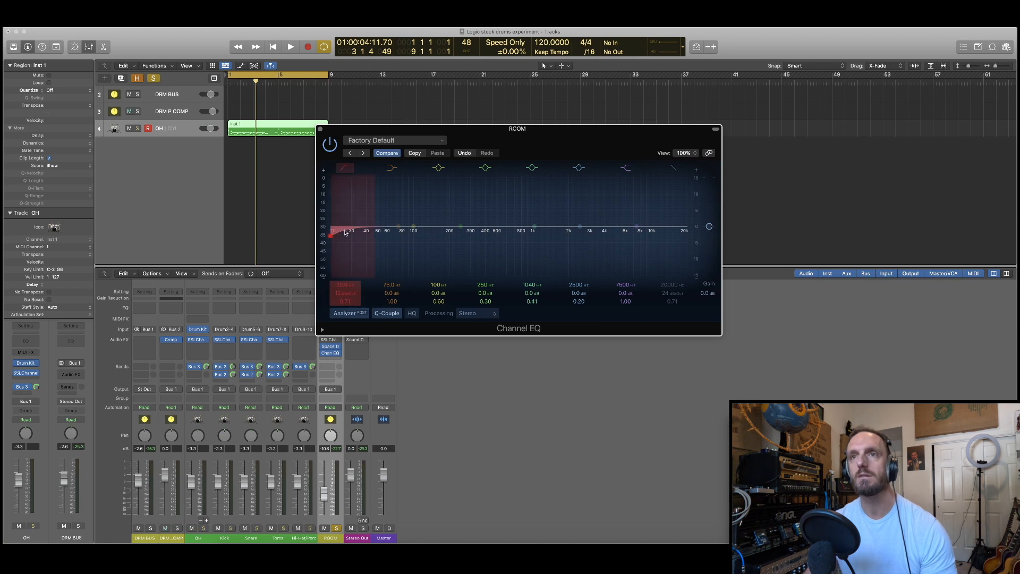
{"action": "left_click", "coordinate": [320, 130]}
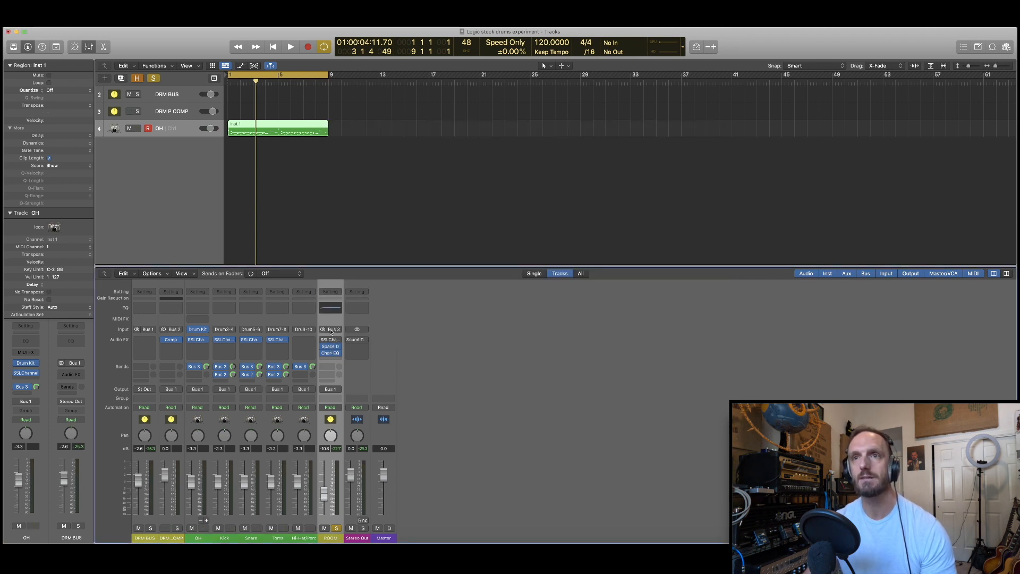
- Try the ROOM Channel EQ's low cut at about 268 Hz while playing
{"action": "left_click", "coordinate": [330, 352]}
{"action": "key", "text": "space"}
{"action": "left_click_drag", "start_coordinate": [331, 240], "coordinate": [464, 239]}
{"action": "key", "text": "space"}
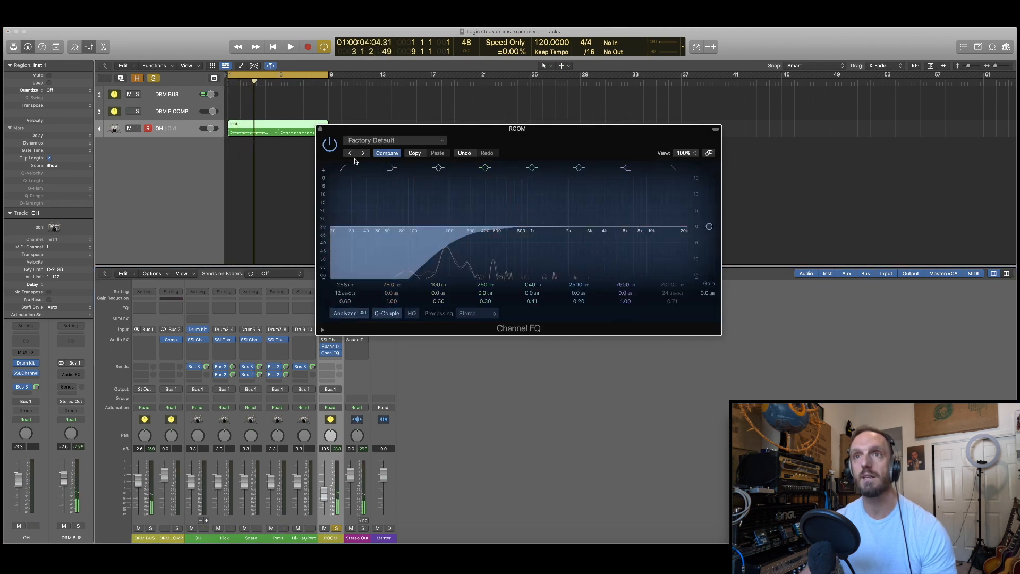
- Remove the Channel EQ from the ROOM channel
{"action": "left_click", "coordinate": [321, 131]}
{"action": "left_click", "coordinate": [339, 353]}
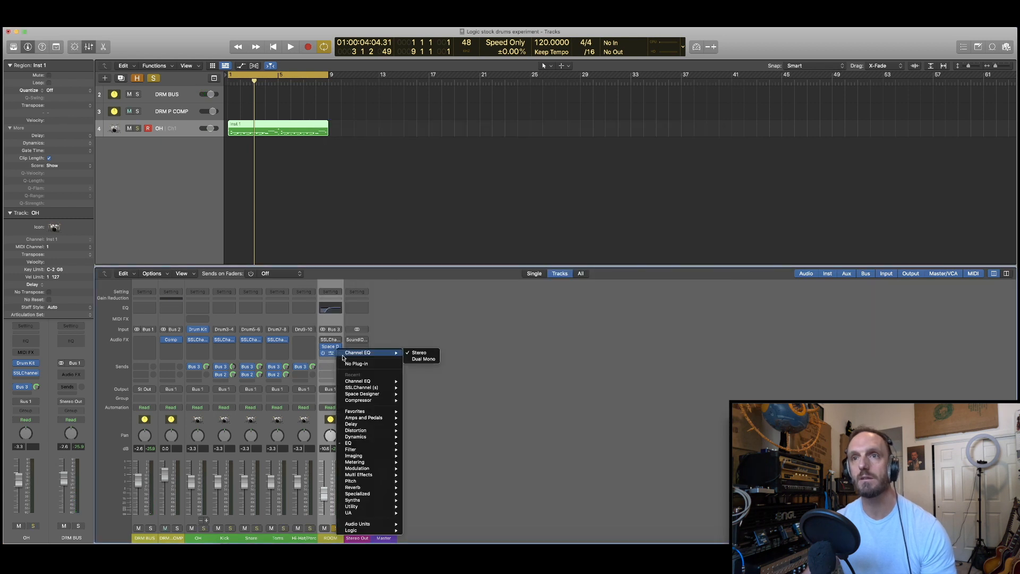
{"action": "left_click", "coordinate": [348, 363]}
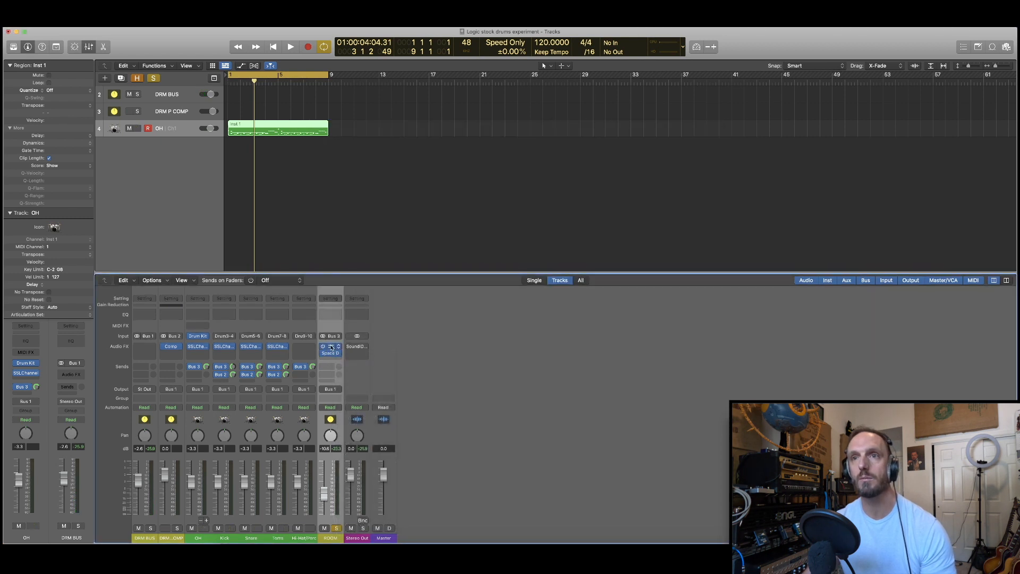
- Raise the high-pass filter and adjust the compressor ratio in the ROOM channel's SSLChannel during playback
{"action": "left_click", "coordinate": [331, 348]}
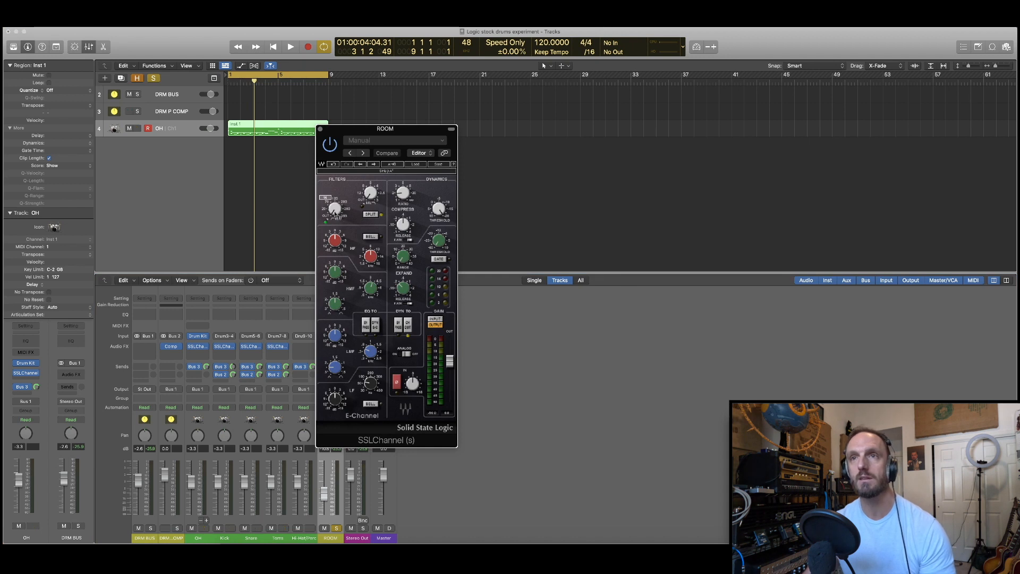
{"action": "key", "text": "space"}
{"action": "left_click_drag", "start_coordinate": [335, 214], "coordinate": [337, 204]}
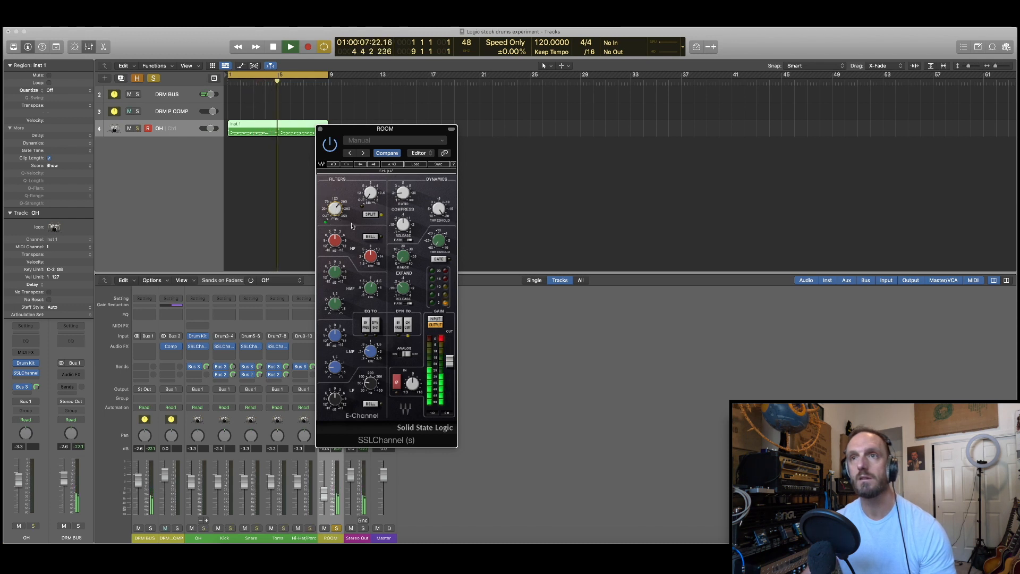
{"action": "left_click_drag", "start_coordinate": [402, 197], "coordinate": [402, 192]}
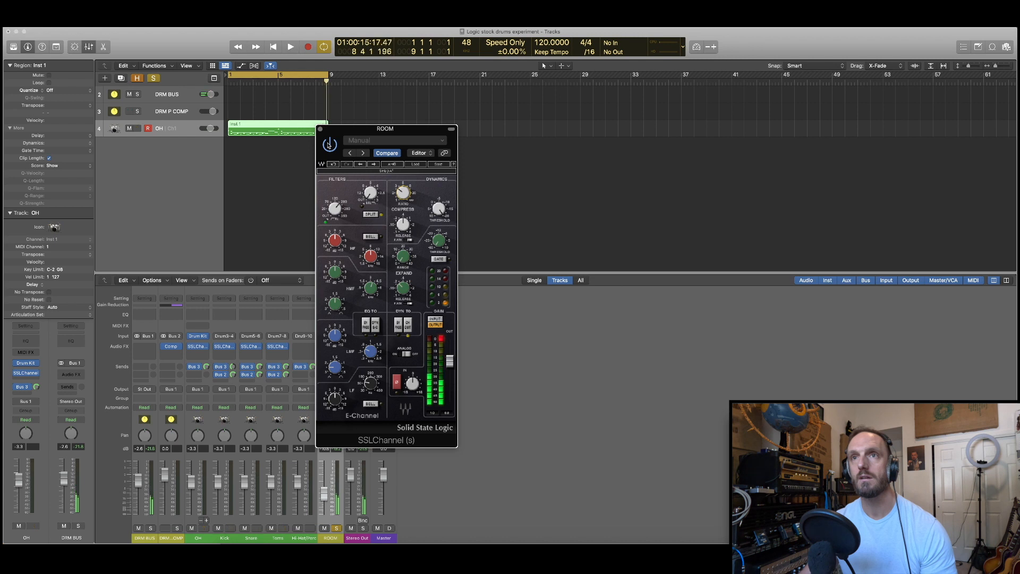
{"action": "left_click", "coordinate": [320, 129]}
- Solo only the DRM BUS and raise the ROOM fader slightly while replaying the full kit
{"action": "left_click", "coordinate": [150, 528]}
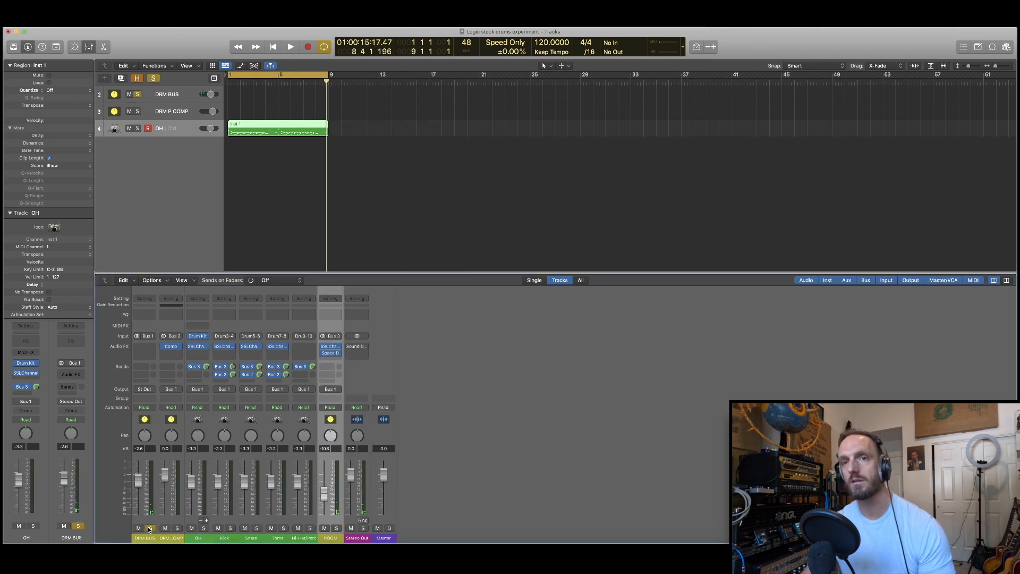
{"action": "key", "text": "space"}
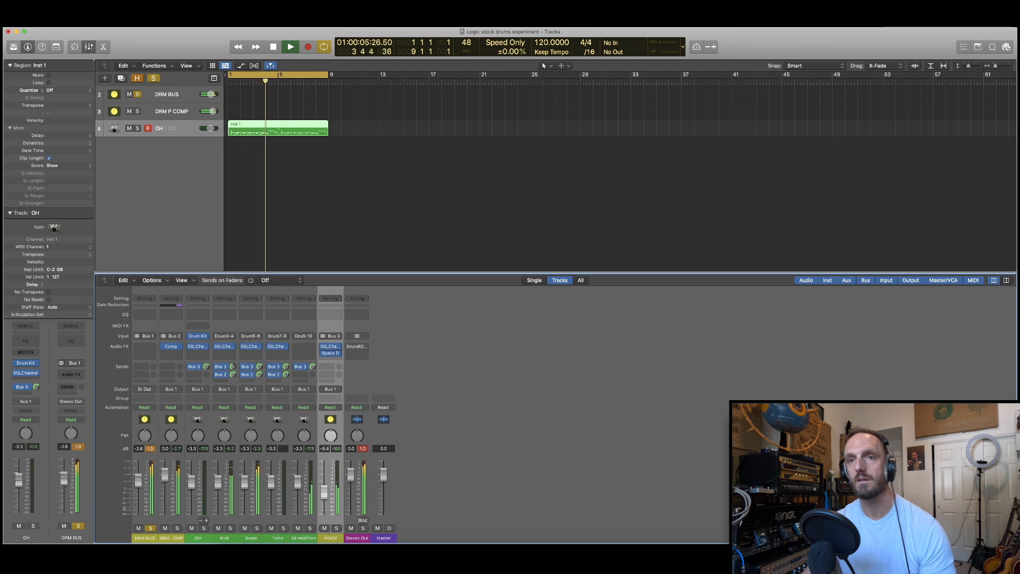
{"action": "key", "text": "space"}
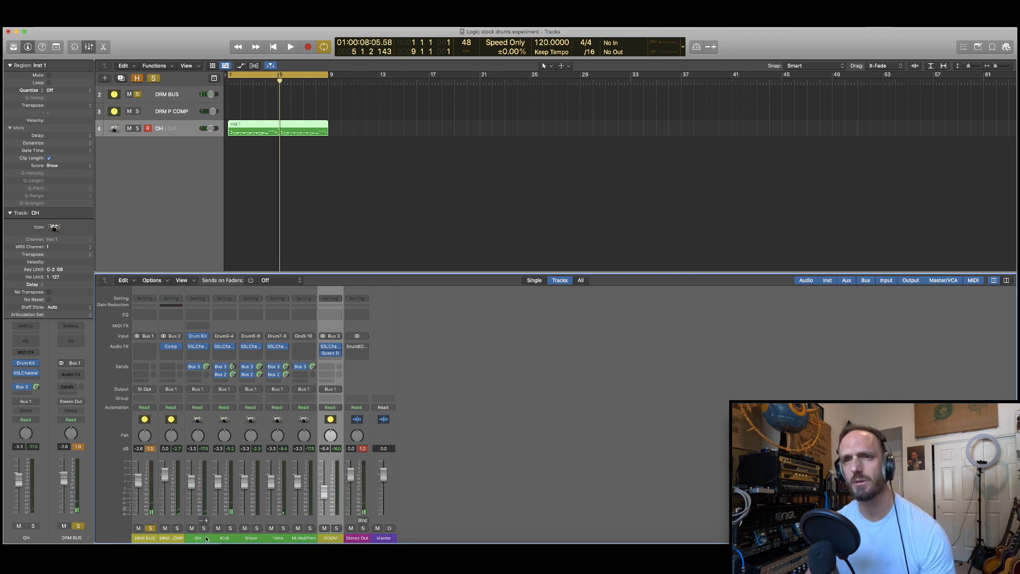
- Solo only the Kick channel and boost the LF gain in its SSLChannel while replaying the part
{"action": "left_click", "coordinate": [230, 528]}
{"action": "key", "text": "space"}
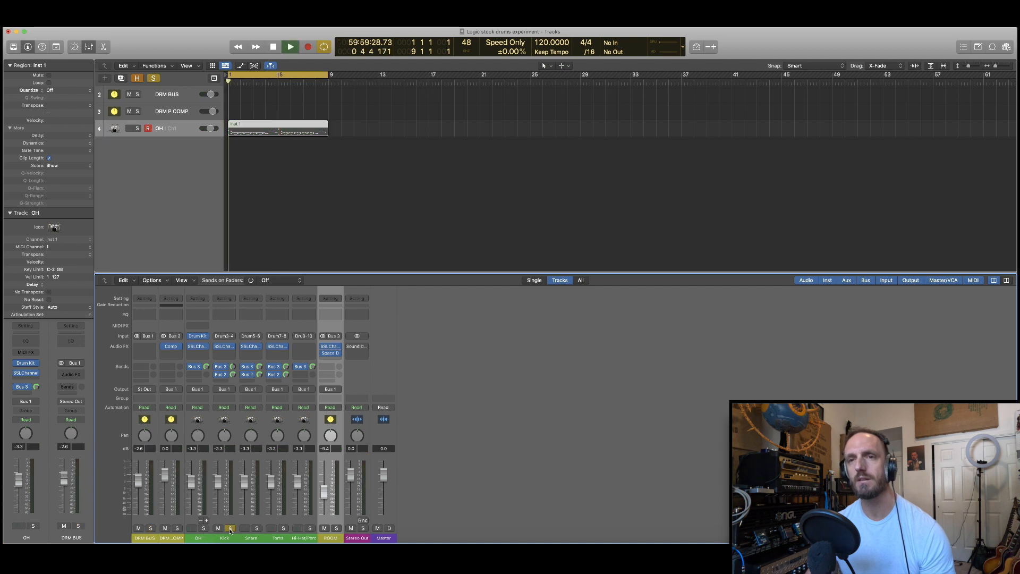
{"action": "left_click", "coordinate": [225, 348]}
{"action": "mouse_move", "coordinate": [364, 272]}
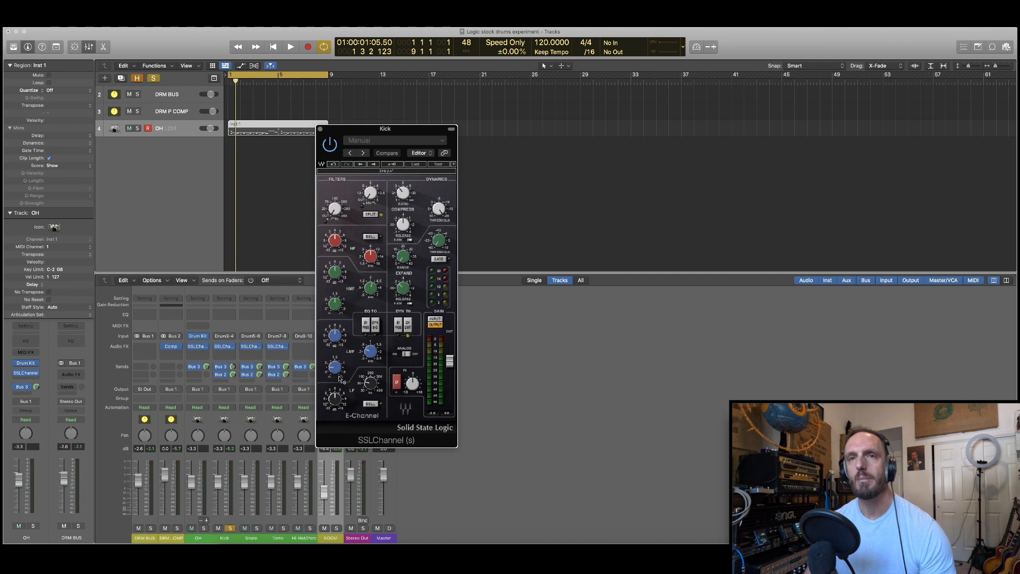
{"action": "key", "text": "space"}
{"action": "left_click_drag", "start_coordinate": [339, 404], "coordinate": [355, 389]}
{"action": "key", "text": "space"}
{"action": "key", "text": "space"}
{"action": "key", "text": "space"}
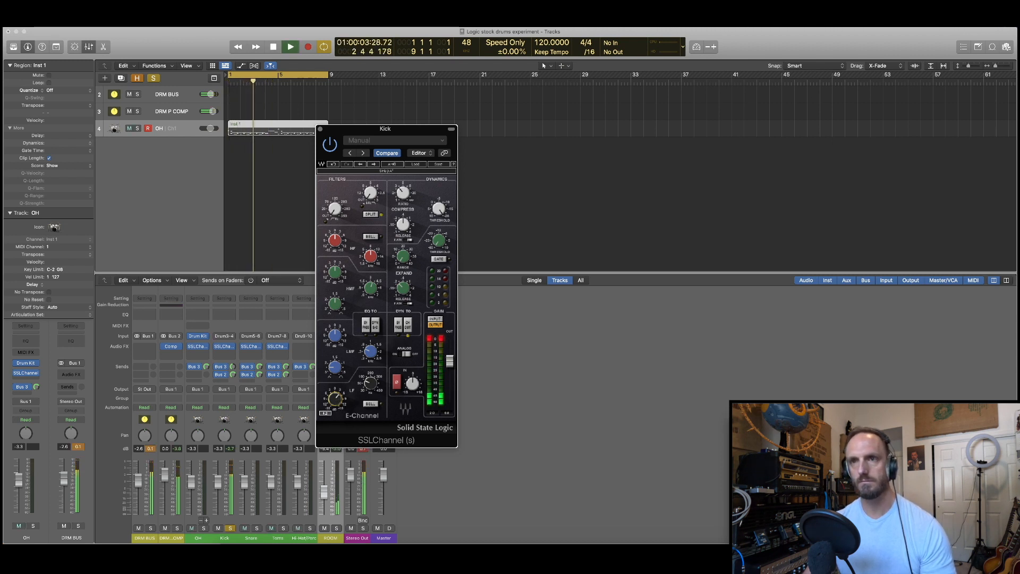
- Replay the soloed kick part from the start to audition its LF boost
{"action": "key", "text": "space"}
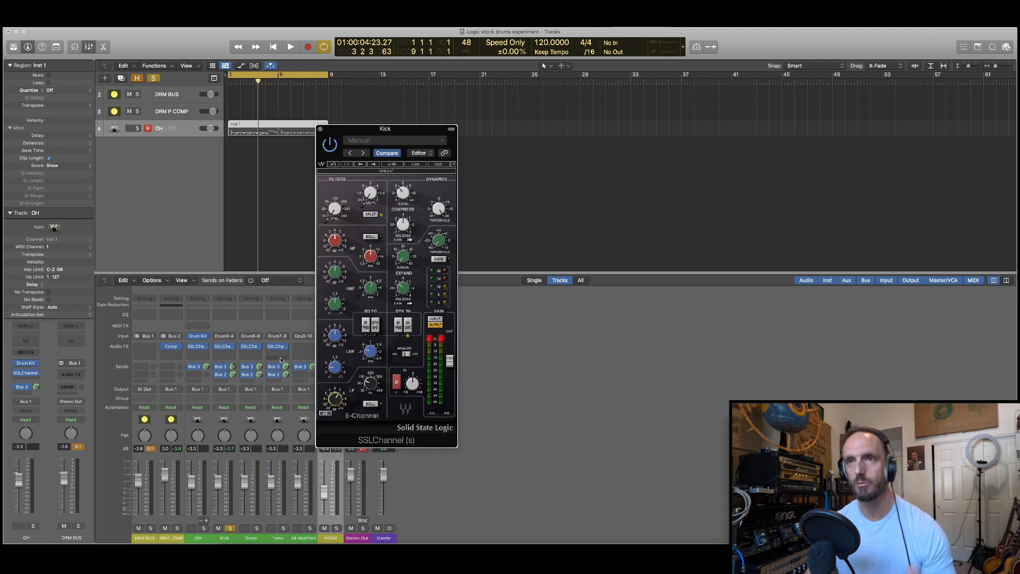
{"action": "key", "text": "Return"}
{"action": "key", "text": "space"}
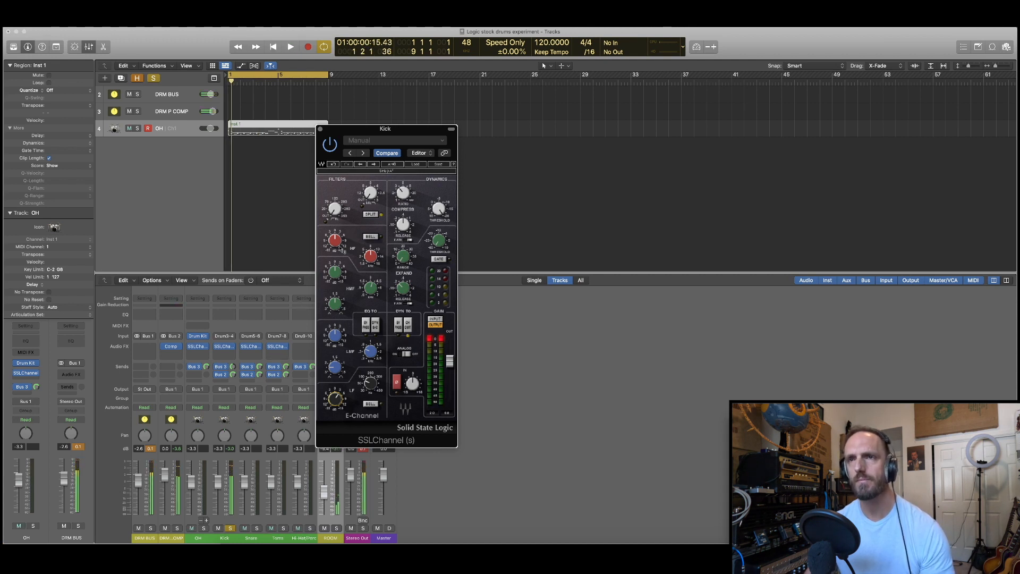
{"action": "mouse_move", "coordinate": [338, 246]}
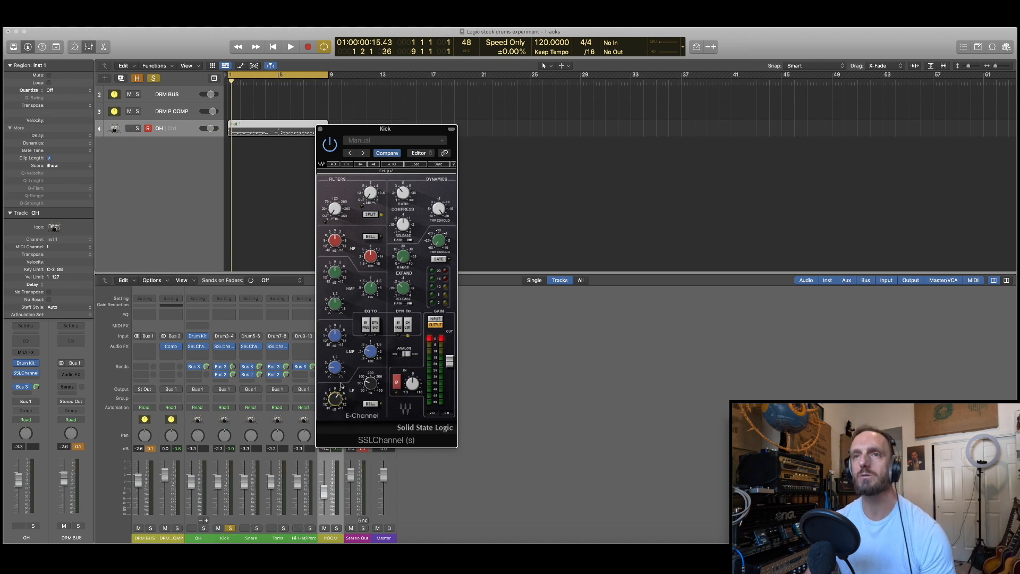
{"action": "key", "text": "space"}
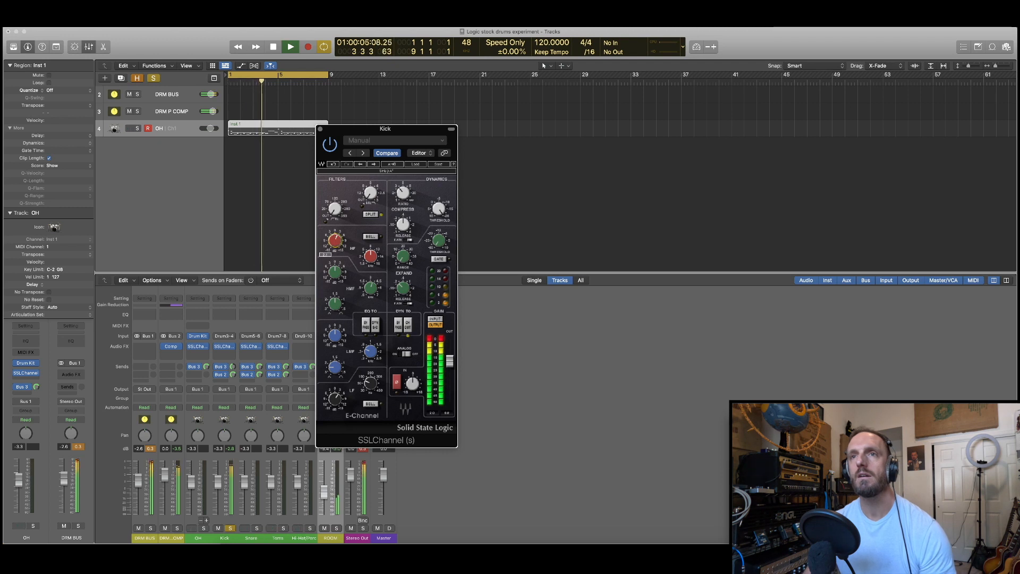
- Adjust the HF gain and the HMF frequency in the Kick channel's SSLChannel while replaying the part
{"action": "key", "text": "space"}
{"action": "key", "text": "space"}
{"action": "left_click_drag", "start_coordinate": [335, 242], "coordinate": [335, 243]}
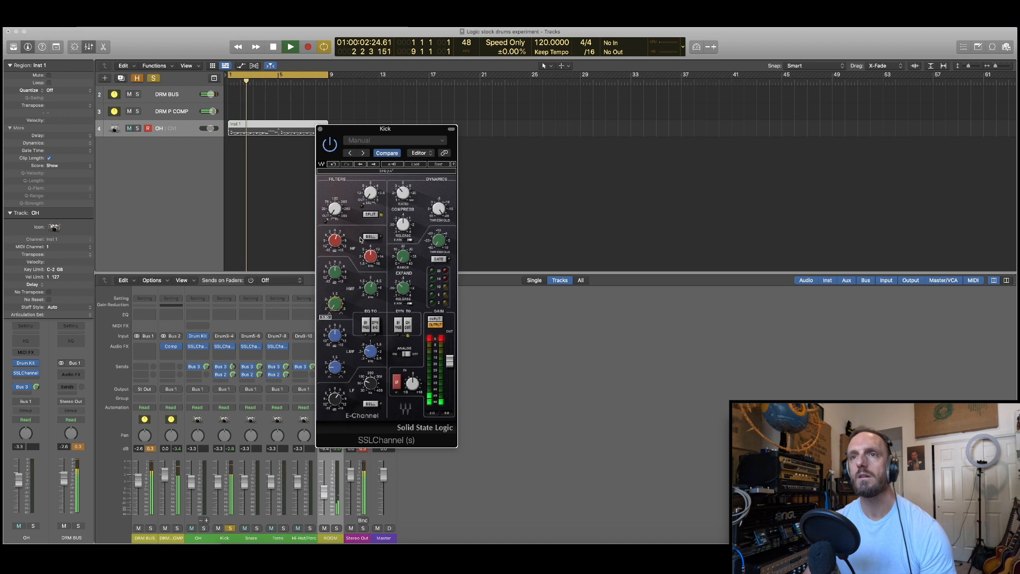
{"action": "left_click_drag", "start_coordinate": [338, 273], "coordinate": [370, 285]}
{"action": "key", "text": "space"}
{"action": "key", "text": "space"}
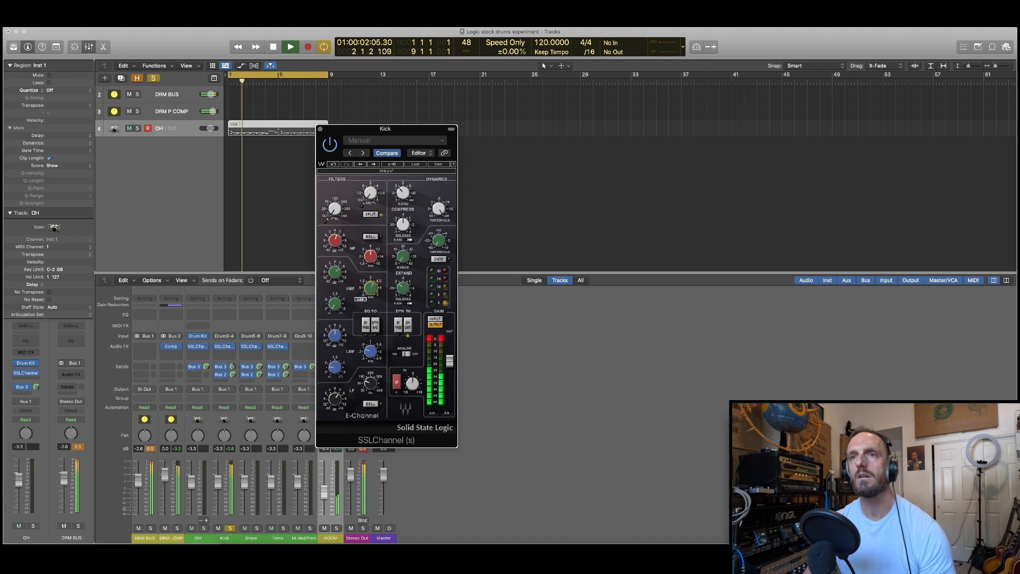
- Adjust the HMF gain in the Kick channel's SSLChannel, replay the kick part and close the plug-in
{"action": "left_click_drag", "start_coordinate": [335, 272], "coordinate": [331, 277]}
{"action": "key", "text": "space"}
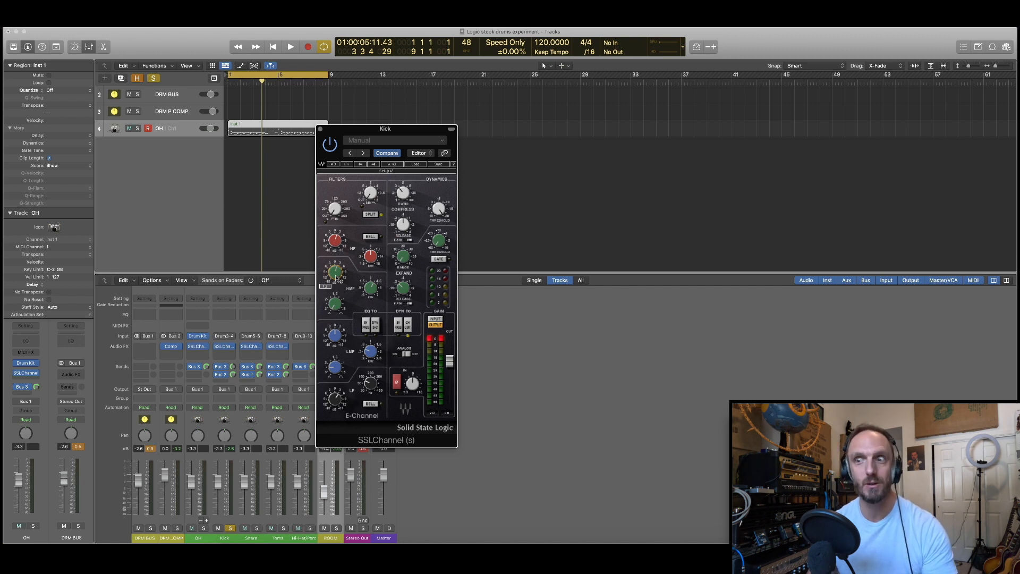
{"action": "key", "text": "space"}
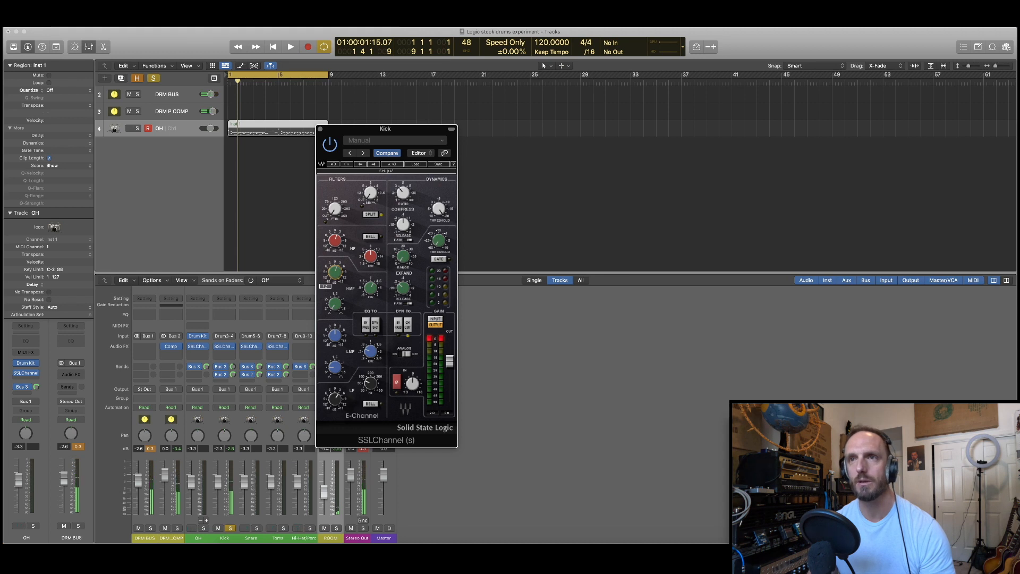
{"action": "key", "text": "space"}
{"action": "key", "text": "space"}
{"action": "left_click", "coordinate": [320, 129]}
- Solo only the Snare channel and adjust the high-pass filter in its SSLChannel during playback
{"action": "key", "text": "space"}
{"action": "left_click", "coordinate": [251, 346]}
{"action": "key", "text": "space"}
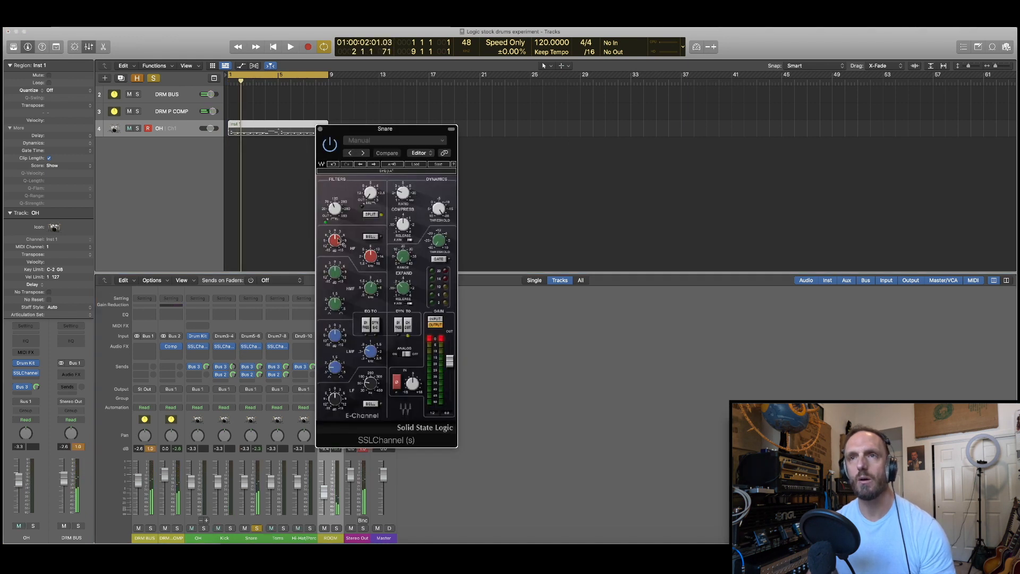
{"action": "key", "text": "space"}
{"action": "left_click_drag", "start_coordinate": [335, 210], "coordinate": [335, 209]}
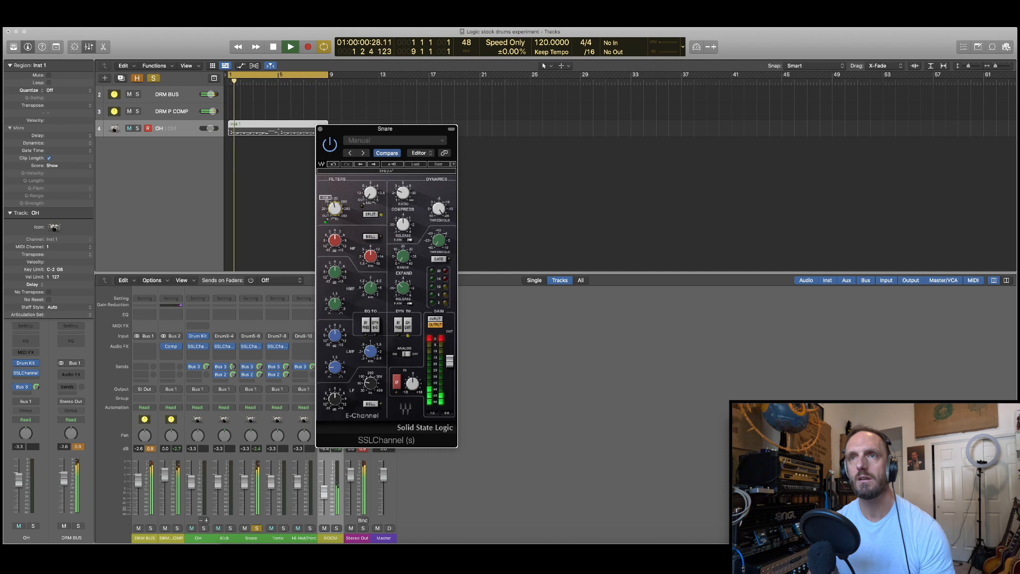
{"action": "key", "text": "space"}
{"action": "left_click", "coordinate": [321, 129]}
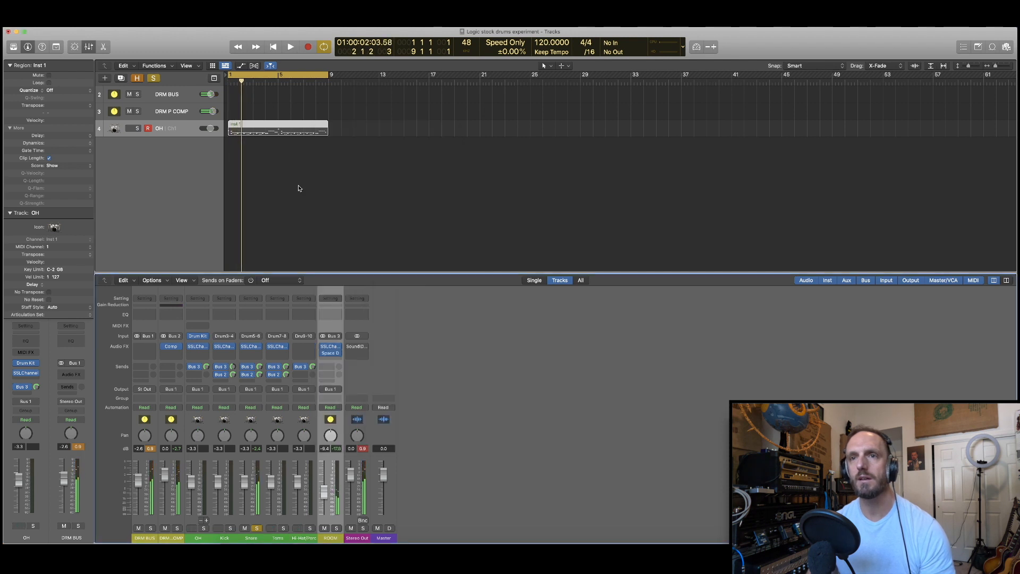
- Solo the DRM BUS and replay the full kit to check the channel changes
{"action": "left_click", "coordinate": [150, 528]}
{"action": "key", "text": "space"}
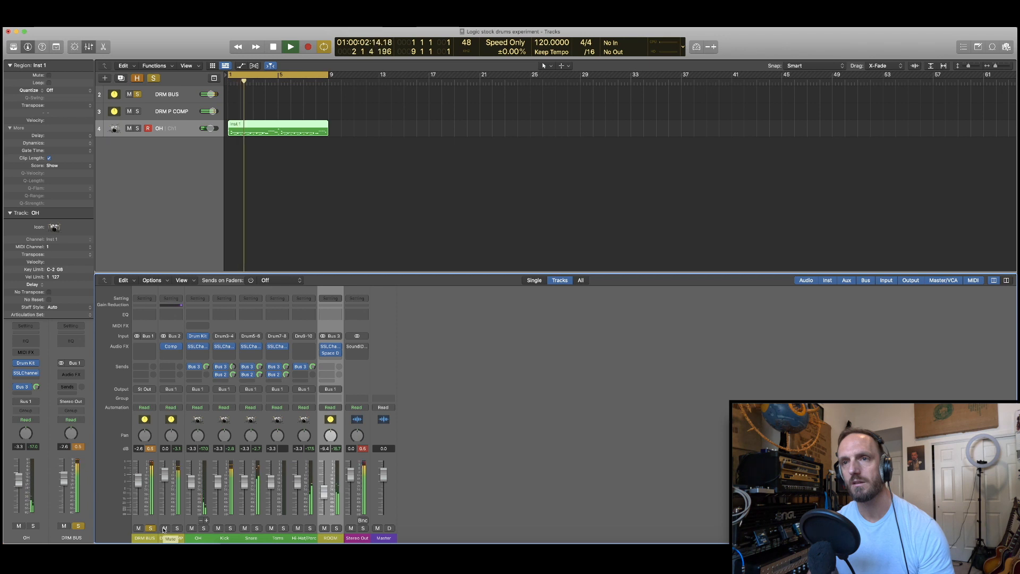
{"action": "key", "text": "space"}
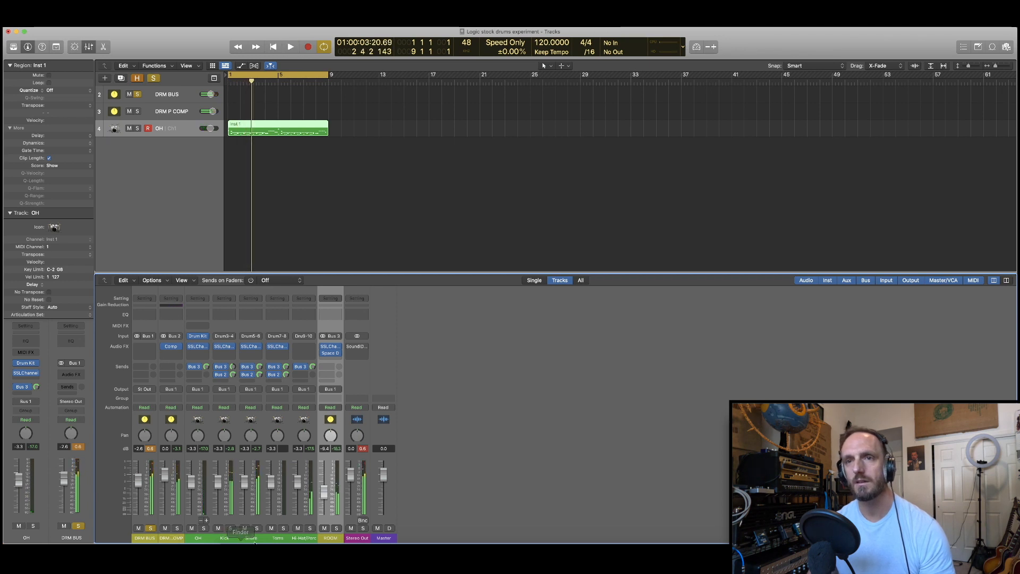
- Add a Bus 4 send to the Snare channel and name the new aux channel SN REV
{"action": "left_click", "coordinate": [253, 539]}
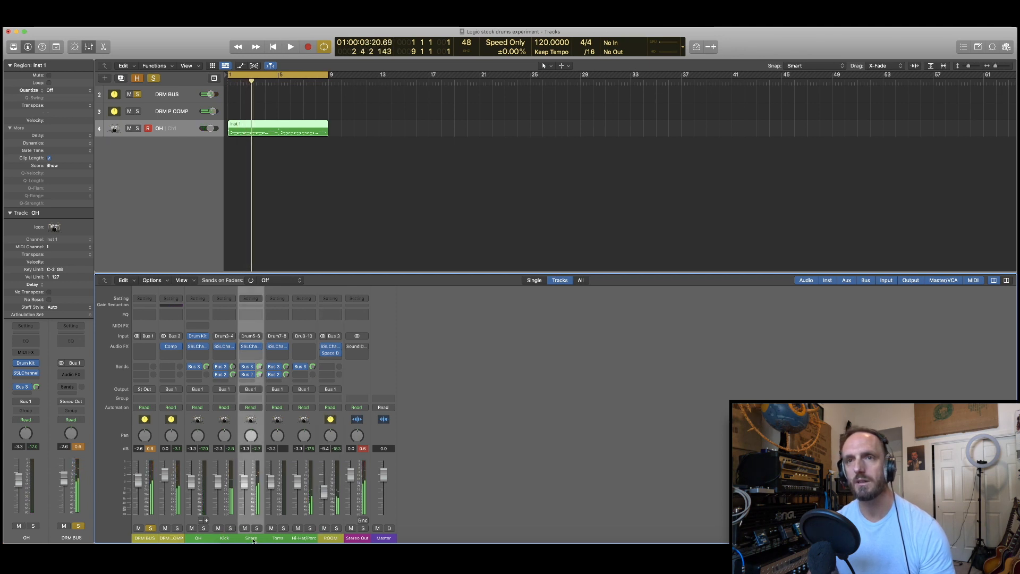
{"action": "left_click", "coordinate": [247, 382]}
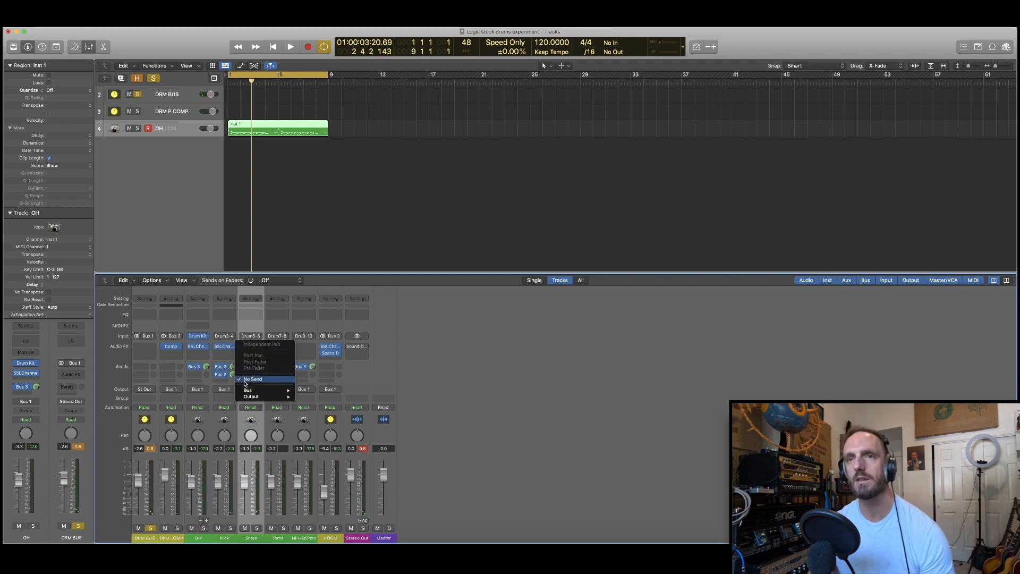
{"action": "mouse_move", "coordinate": [260, 390]}
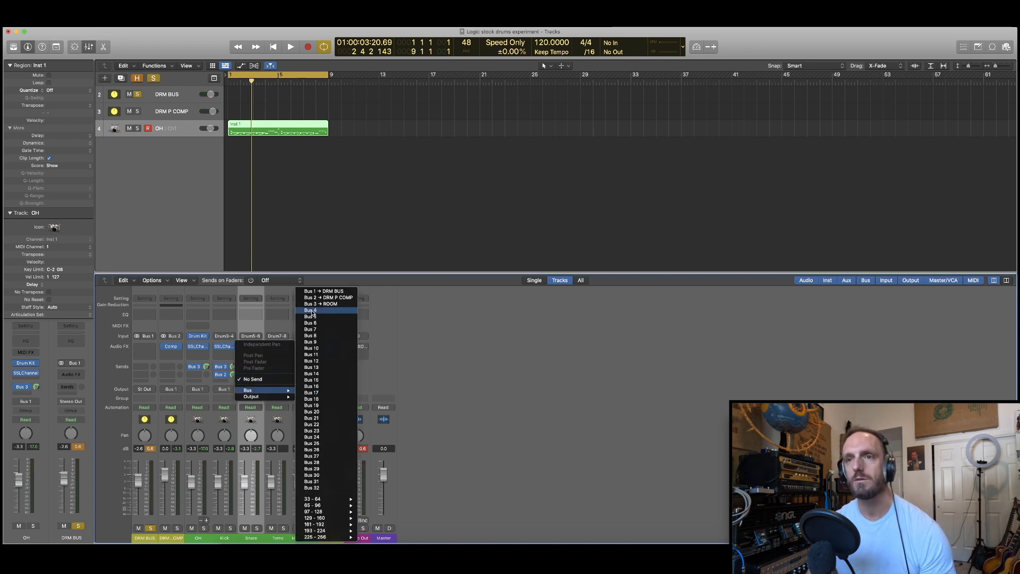
{"action": "left_click", "coordinate": [311, 310]}
{"action": "double_click", "coordinate": [360, 537]}
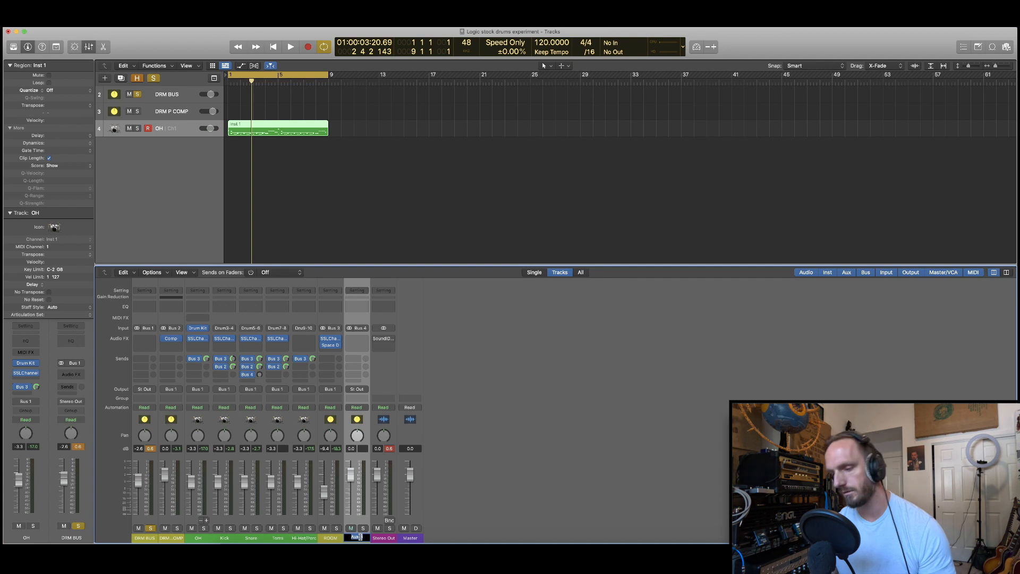
{"action": "type", "text": "SN REV"}
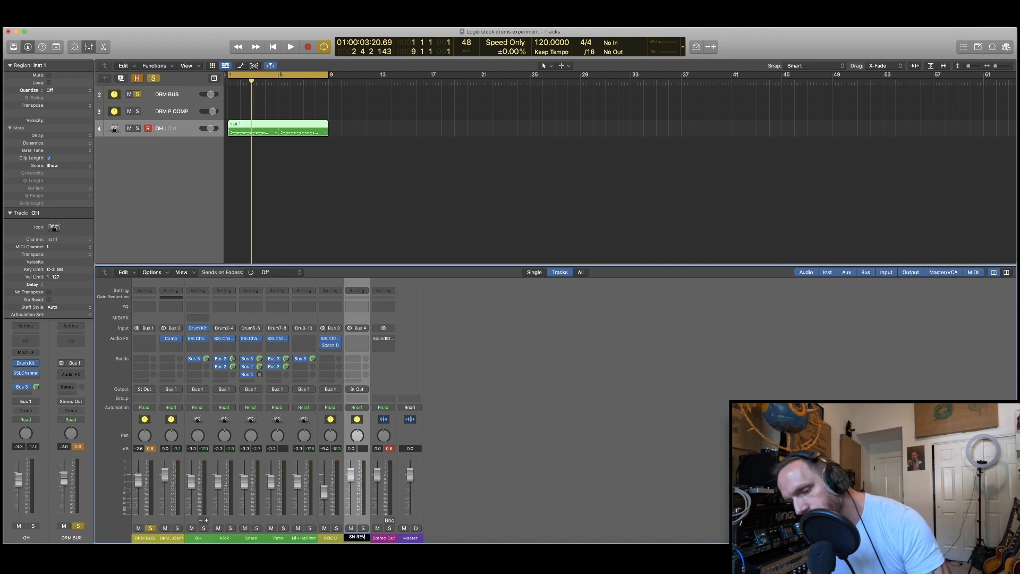
{"action": "key", "text": "Return"}
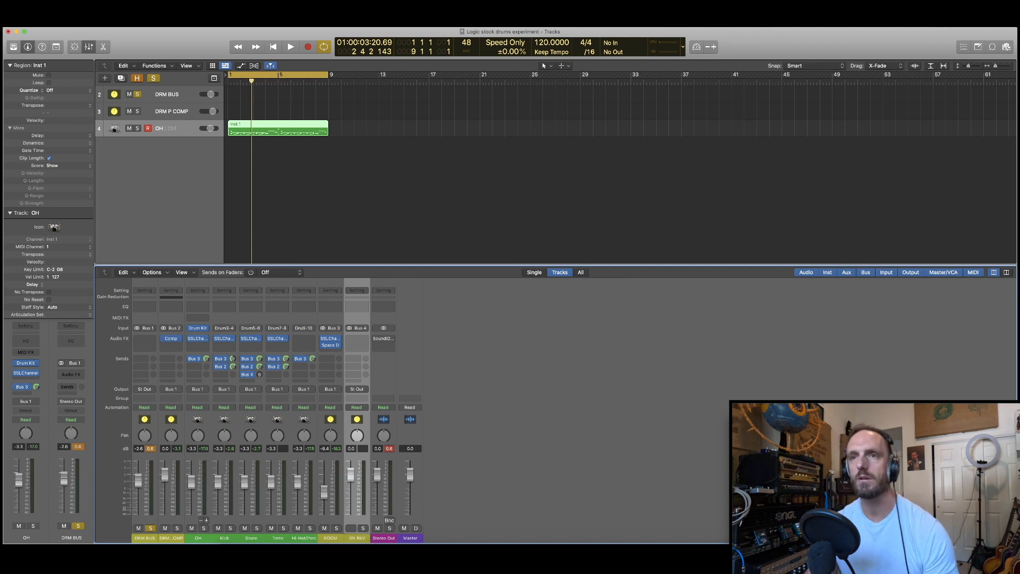
- Insert Space Designer on SN REV and shorten its reverb length to 731 ms
{"action": "left_click", "coordinate": [361, 338]}
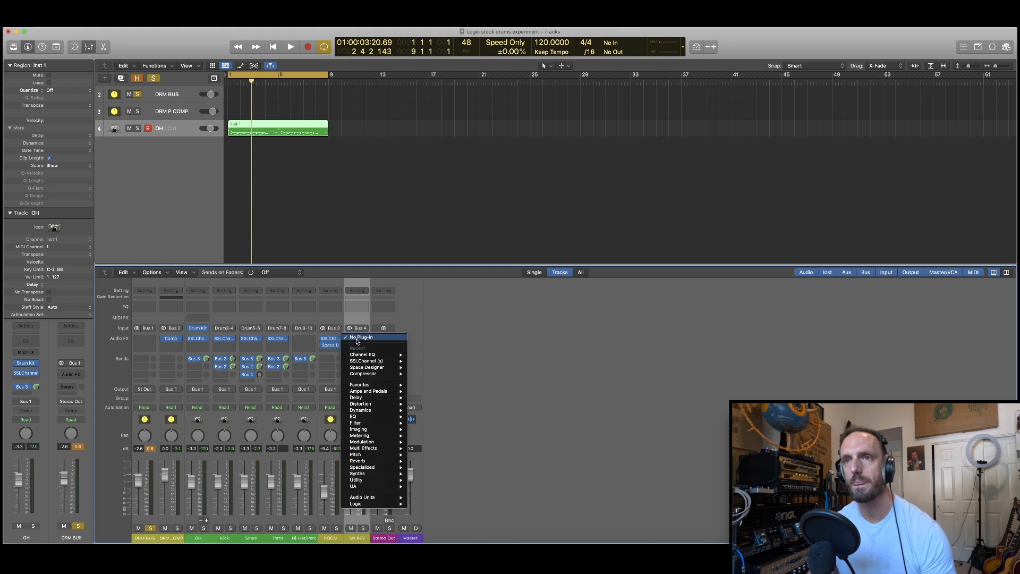
{"action": "mouse_move", "coordinate": [375, 368]}
{"action": "left_click", "coordinate": [422, 368]}
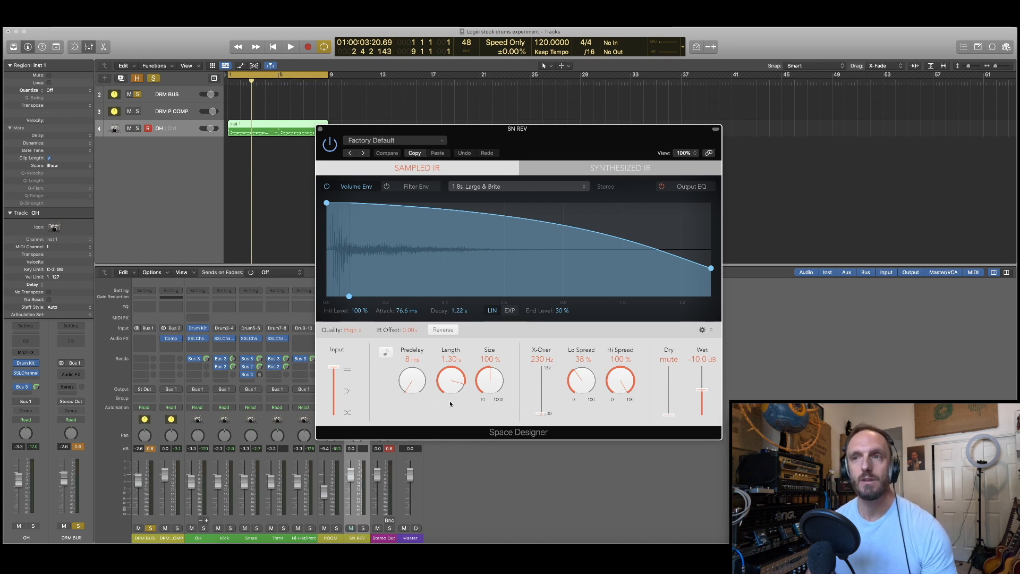
{"action": "left_click_drag", "start_coordinate": [445, 396], "coordinate": [446, 391]}
{"action": "key", "text": "space"}
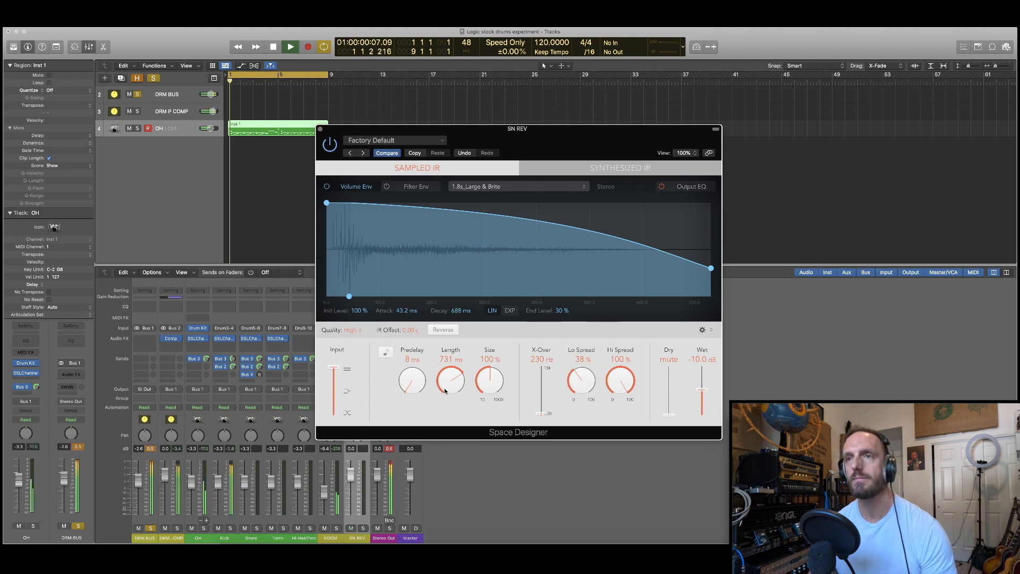
- Set the Snare's Bus 4 send to 0 dB and solo SN REV to hear the reverb alone
{"action": "left_click", "coordinate": [260, 374], "text": "alt"}
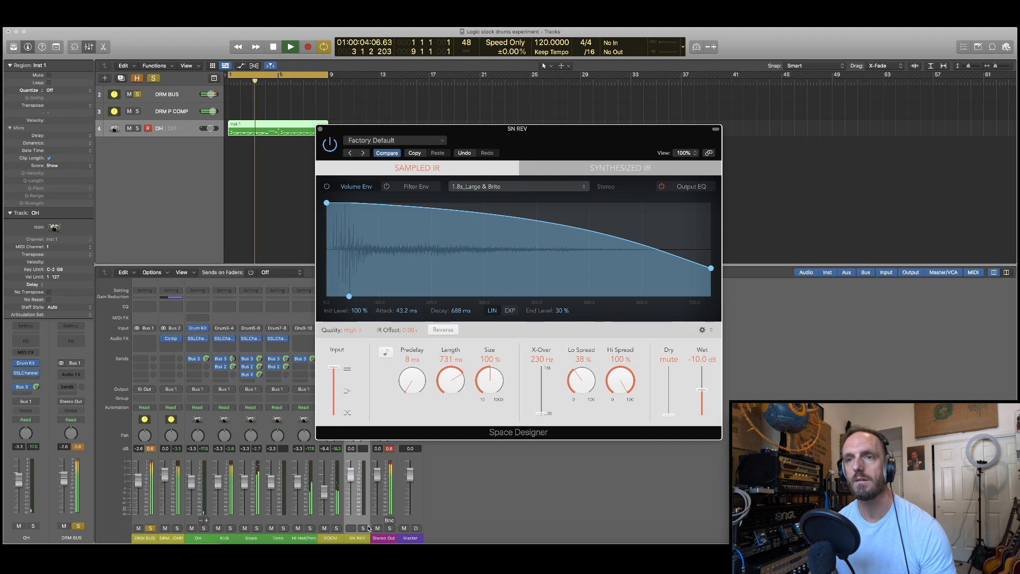
{"action": "left_click_drag", "start_coordinate": [359, 133], "coordinate": [524, 116]}
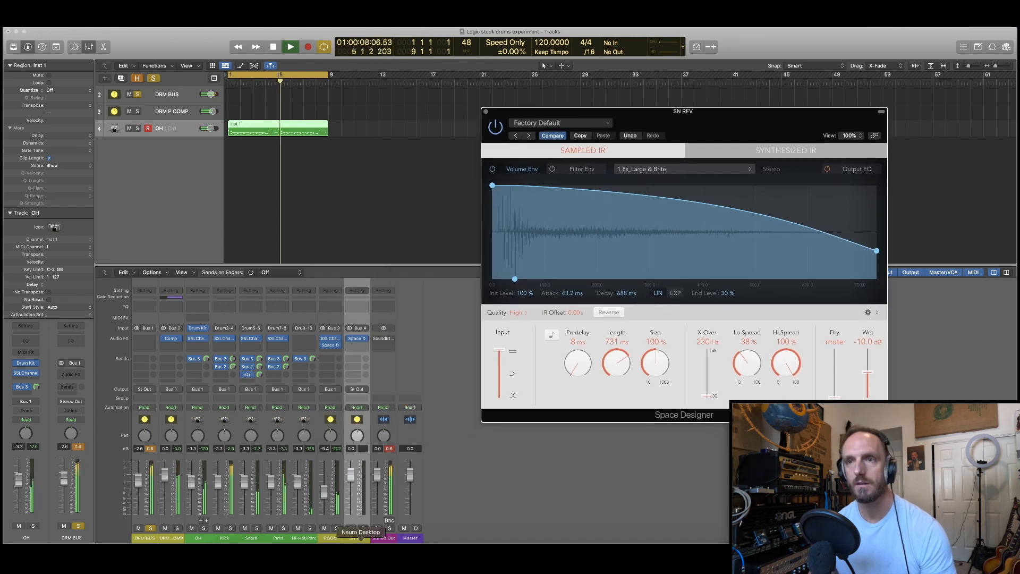
{"action": "left_click", "coordinate": [362, 527]}
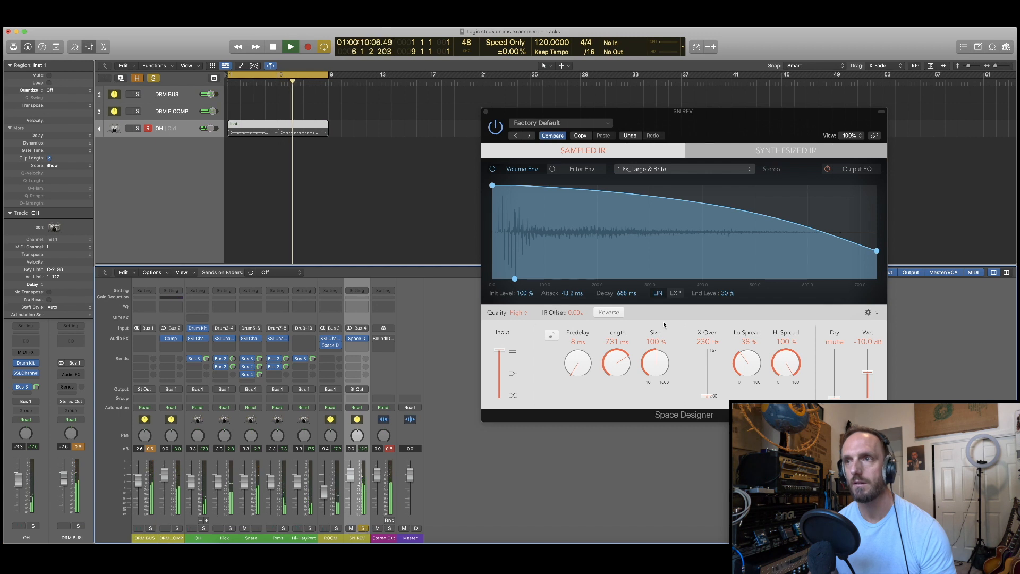
{"action": "key", "text": "space"}
- Set Space Designer's predelay to 21 ms on SN REV, replay the reverb and close the plug-in
{"action": "left_click_drag", "start_coordinate": [577, 372], "coordinate": [576, 367]}
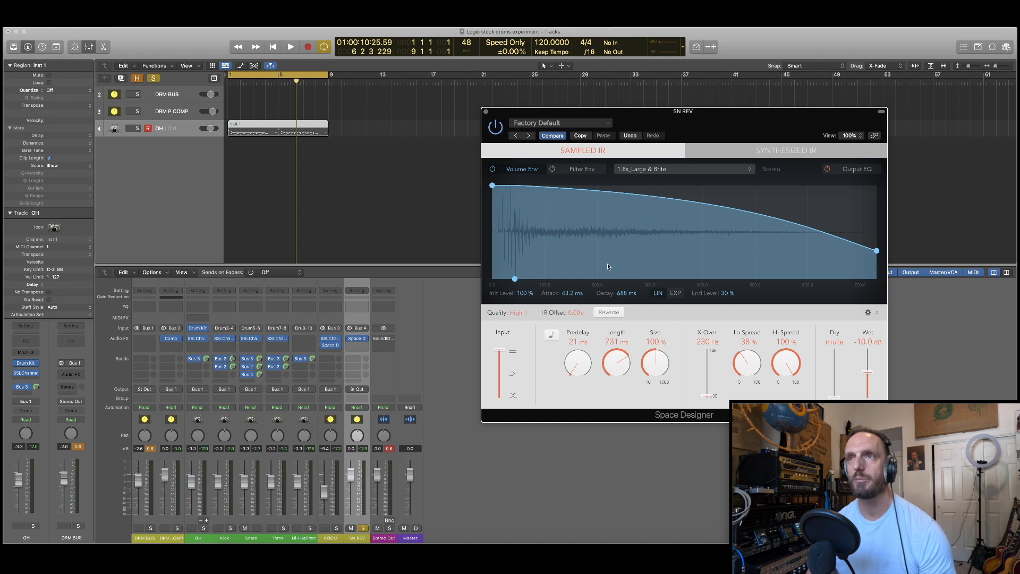
{"action": "key", "text": "space"}
{"action": "left_click", "coordinate": [485, 111]}
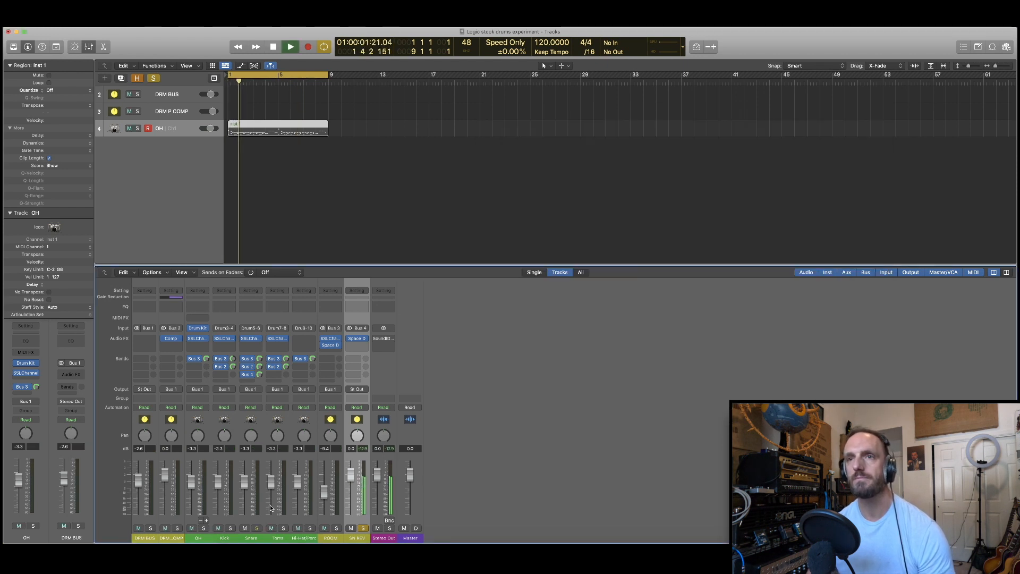
- Add a Channel EQ to SN REV and enable its high-pass filter, raising the cutoff to remove low end
{"action": "double_click", "coordinate": [357, 306]}
{"action": "left_click", "coordinate": [351, 170]}
{"action": "left_click_drag", "start_coordinate": [332, 227], "coordinate": [448, 239]}
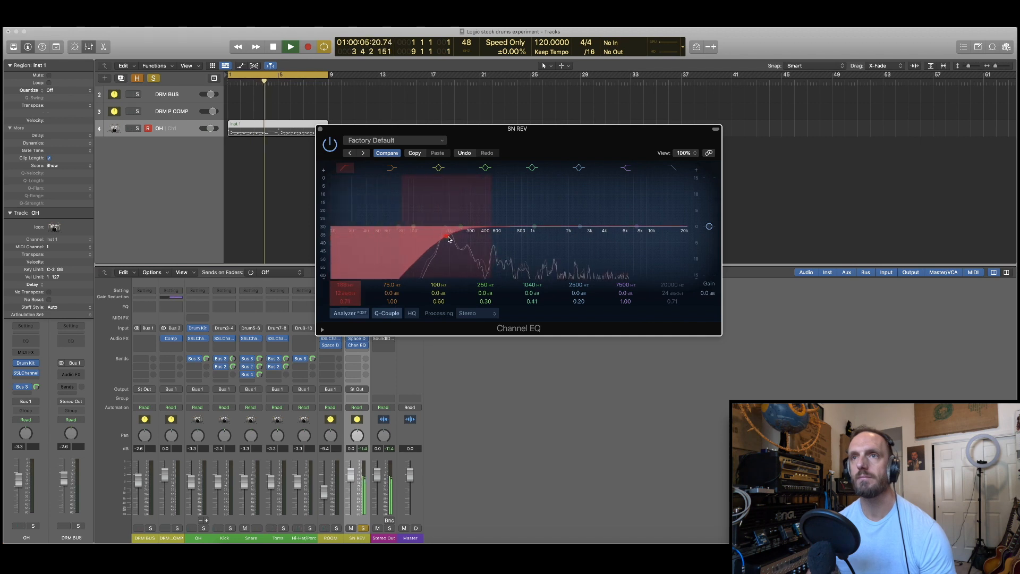
{"action": "key", "text": "space"}
{"action": "key", "text": "v"}
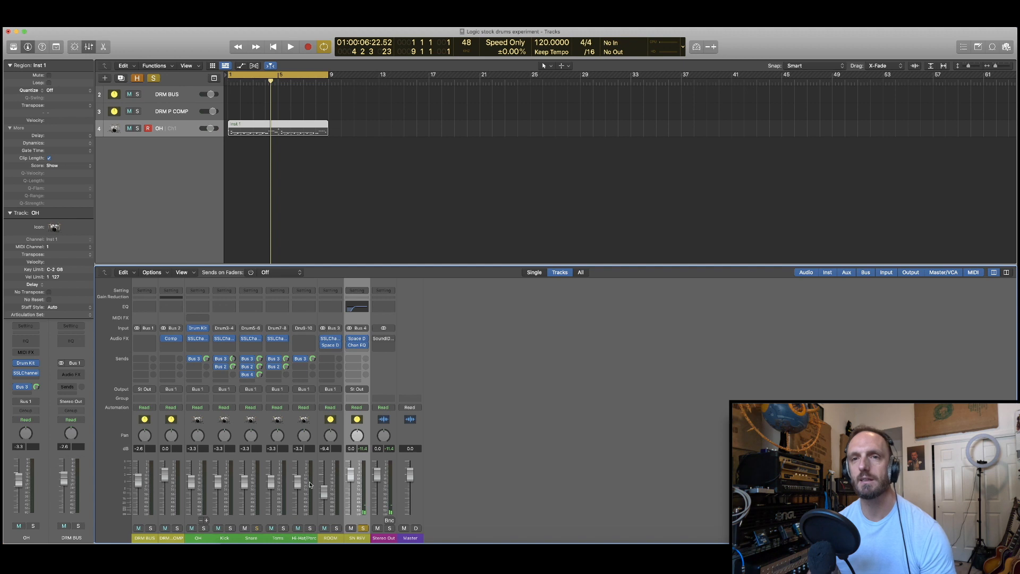
- Solo the DRM BUS, replay the kit and clear the solo so SN REV is heard too
{"action": "left_click", "coordinate": [149, 528]}
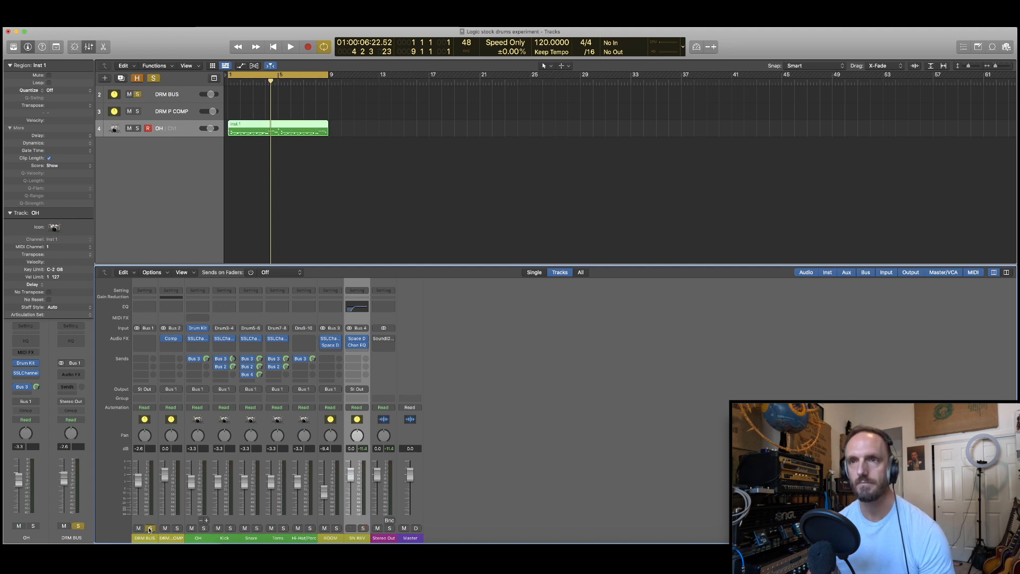
{"action": "key", "text": "space"}
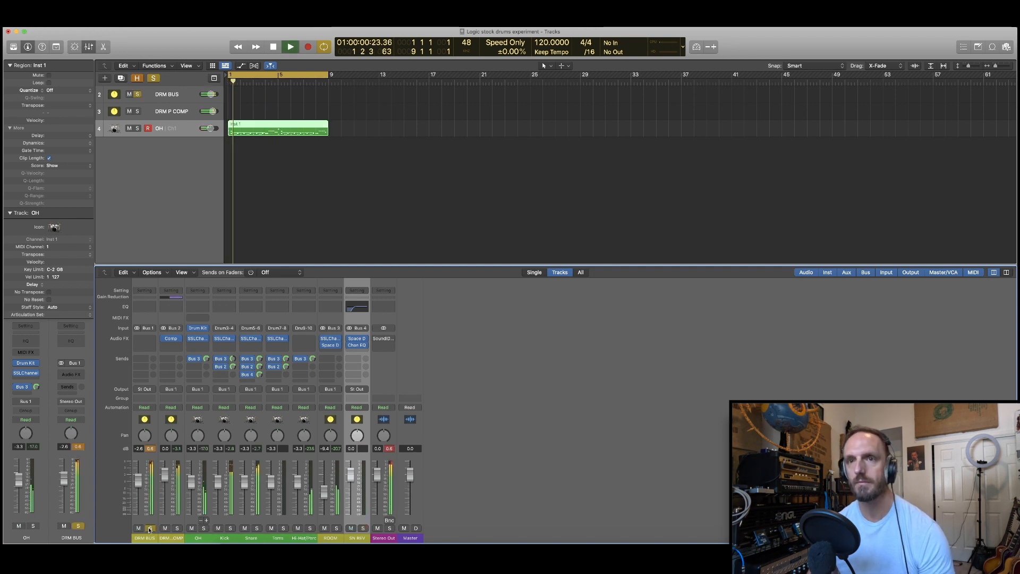
{"action": "left_click", "coordinate": [150, 528]}
{"action": "key", "text": "space"}
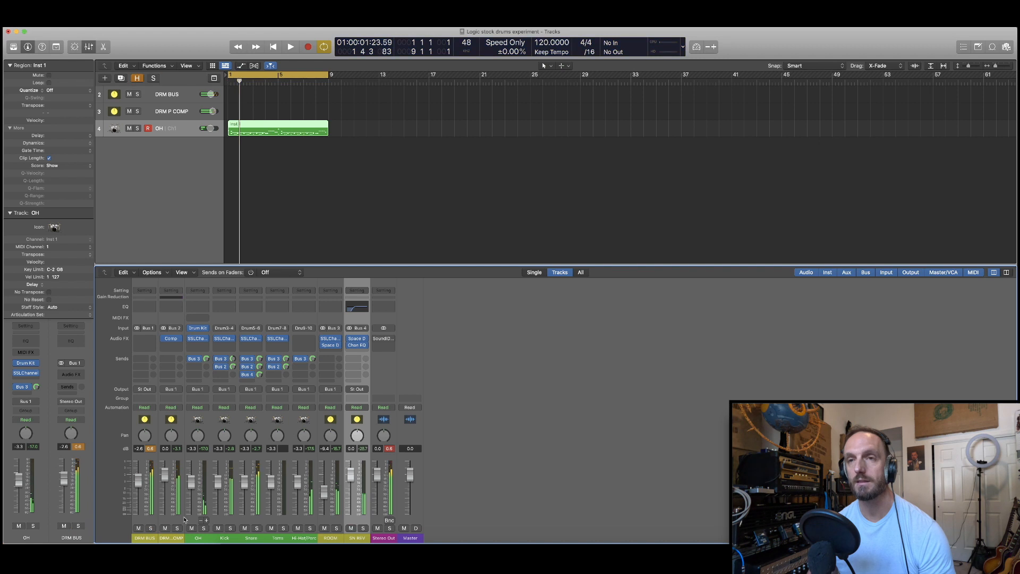
- Route the SN REV output to Bus 2 (DRM P COMP) and play the full kit
{"action": "left_click", "coordinate": [357, 389]}
{"action": "mouse_move", "coordinate": [367, 417]}
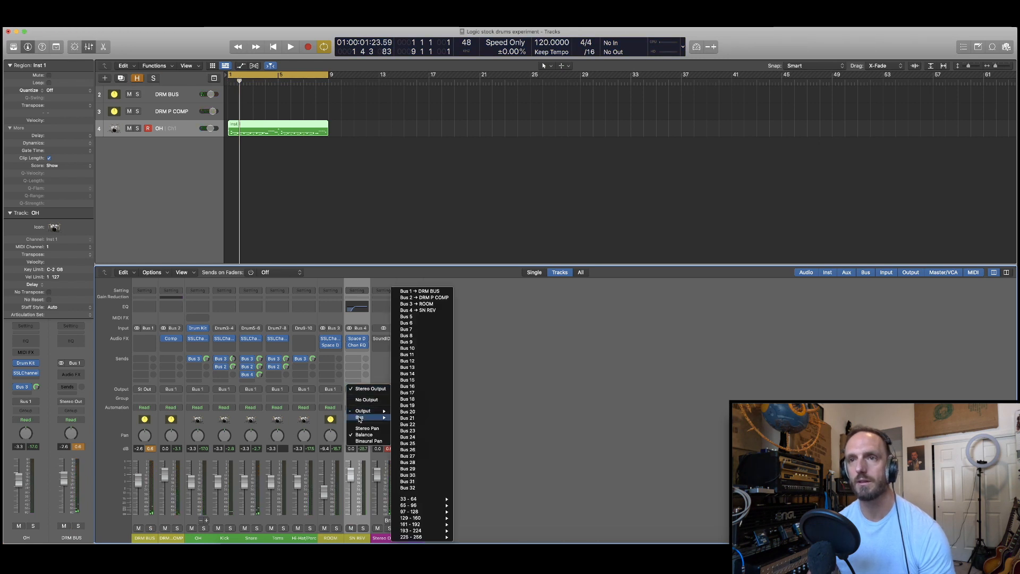
{"action": "left_click", "coordinate": [425, 298]}
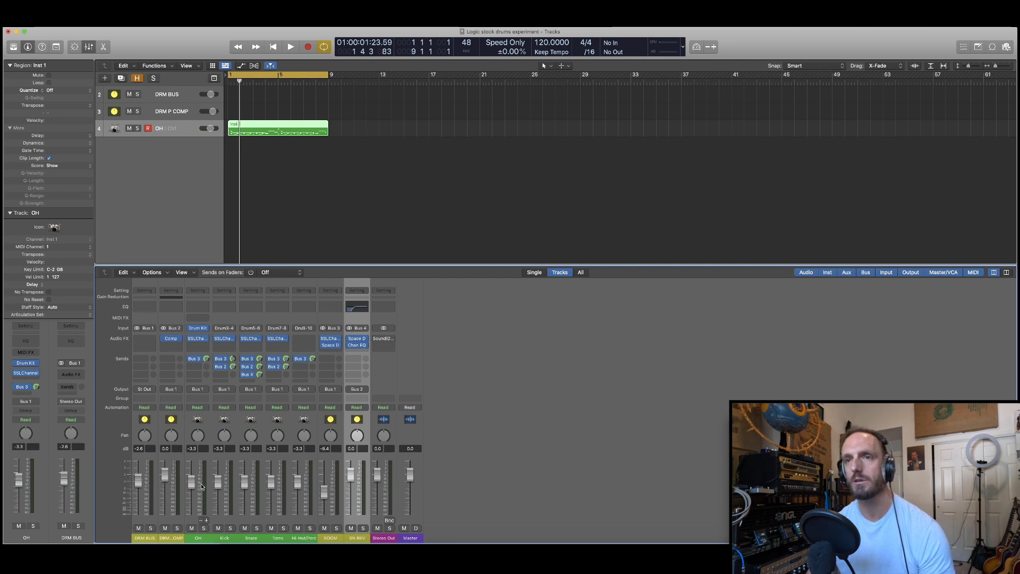
{"action": "key", "text": "space"}
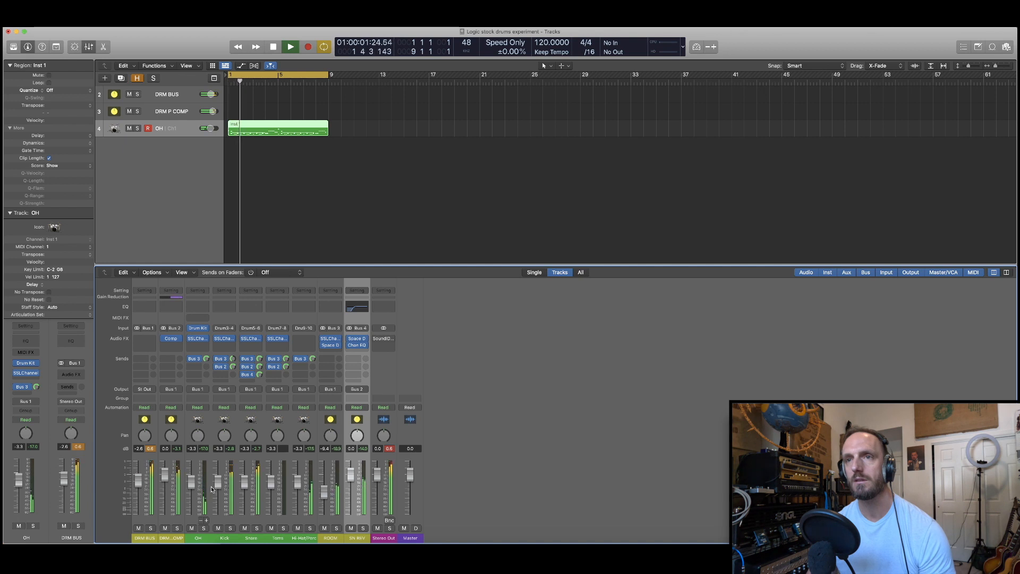
- Load the 02.1s Big Drums large-room preset in SN REV's Space Designer and replay the kit
{"action": "key", "text": "space"}
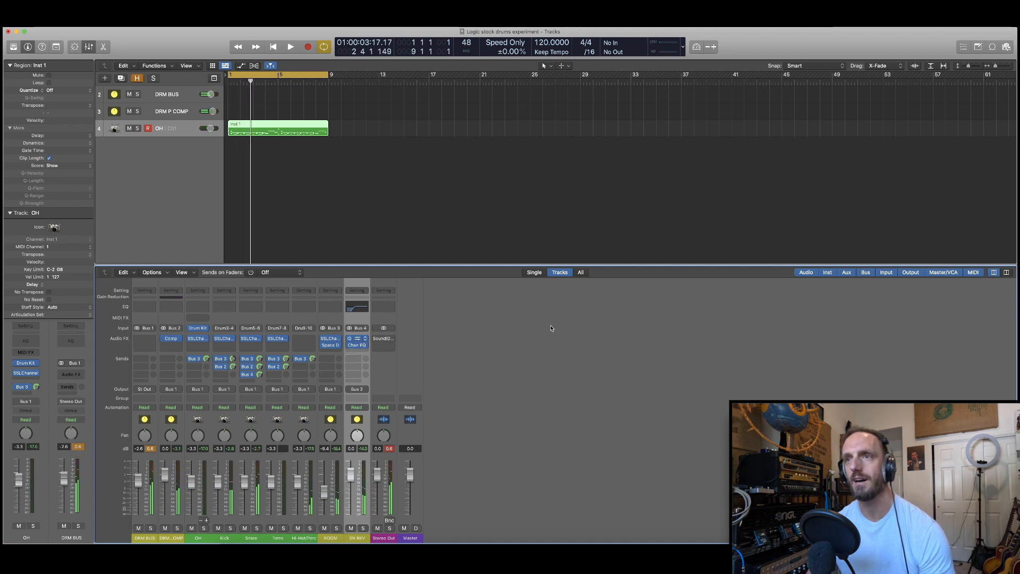
{"action": "key", "text": "space"}
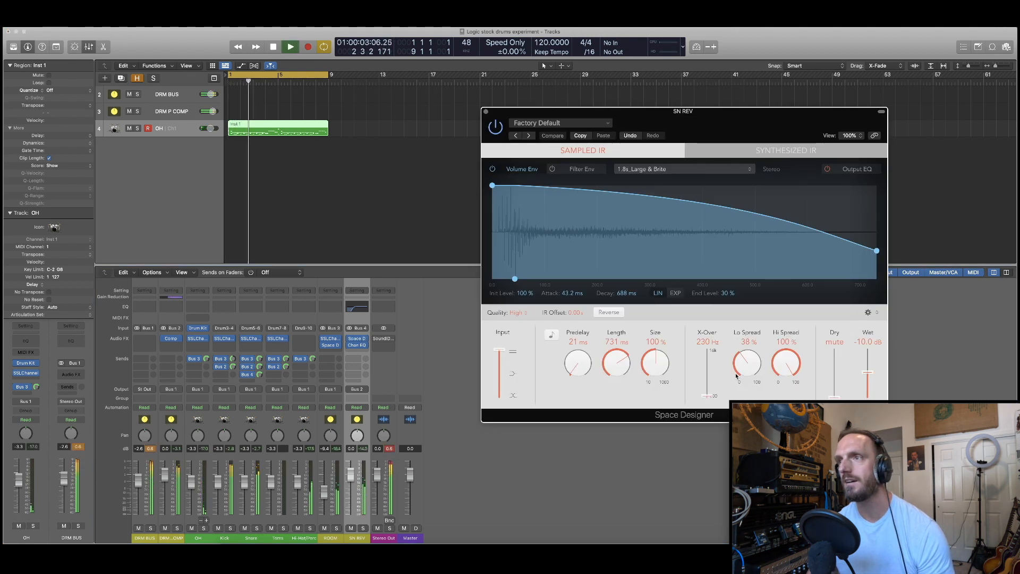
{"action": "key", "text": "space"}
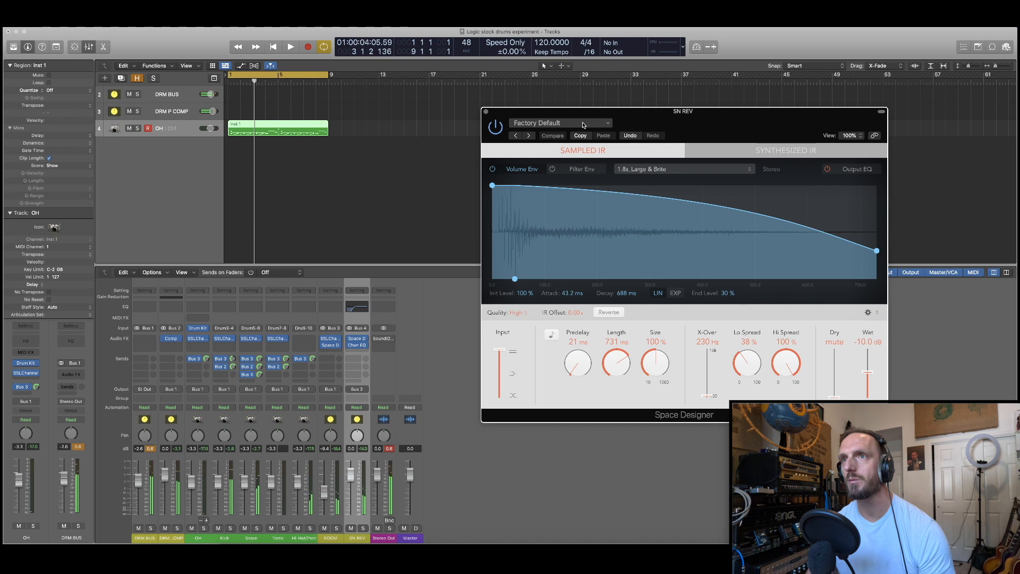
{"action": "left_click", "coordinate": [583, 125]}
{"action": "mouse_move", "coordinate": [627, 280]}
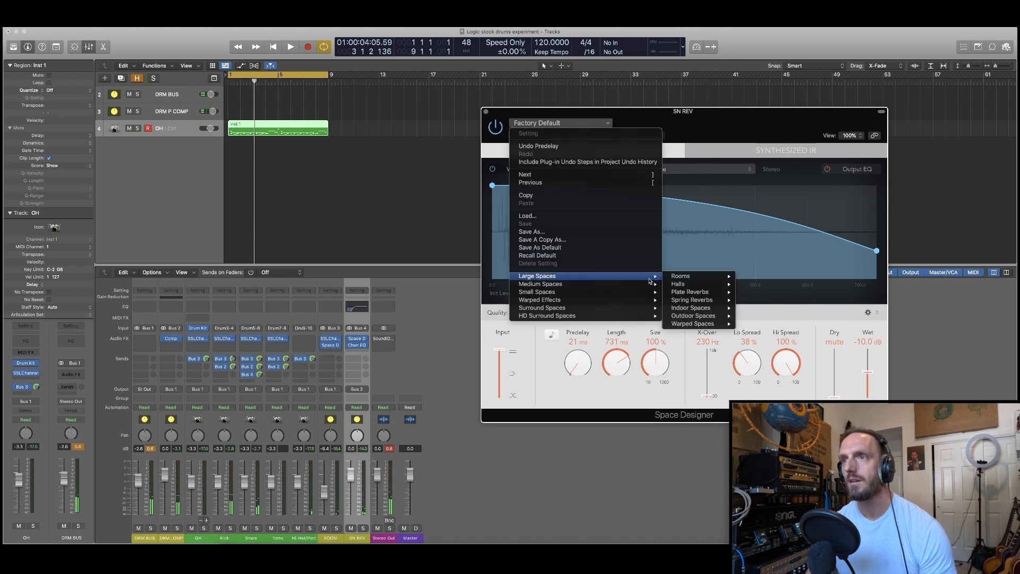
{"action": "mouse_move", "coordinate": [686, 276]}
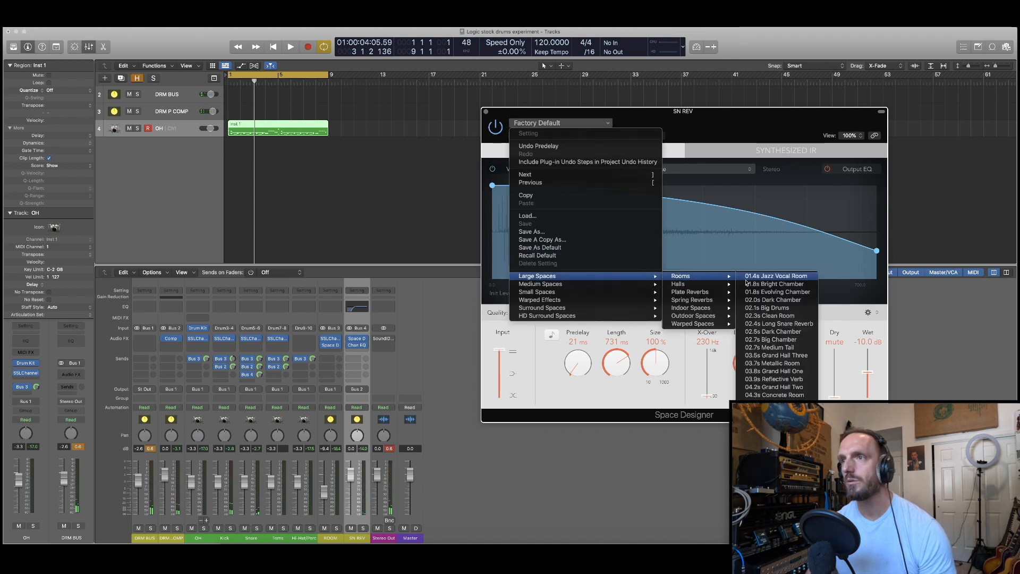
{"action": "left_click", "coordinate": [777, 308]}
{"action": "key", "text": "space"}
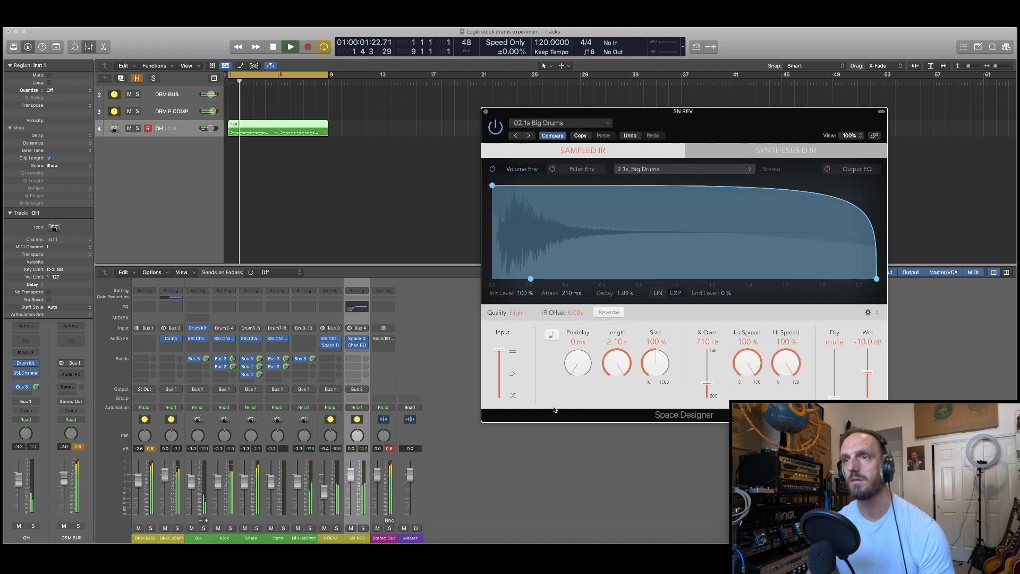
- Shorten the Space Designer reverb length to 587 ms during playback, then stop and close the plug-in
{"action": "left_click_drag", "start_coordinate": [615, 366], "coordinate": [604, 377]}
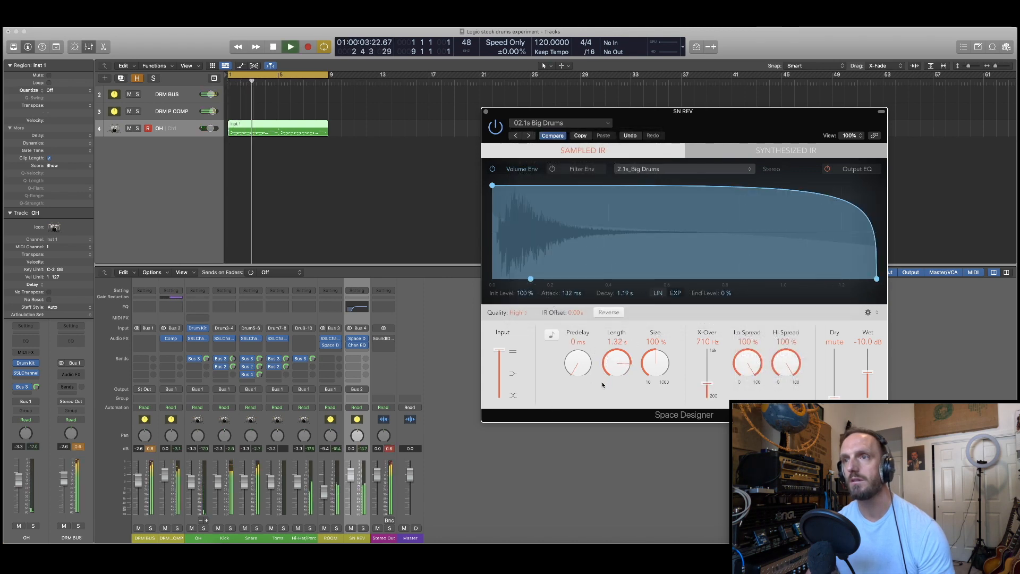
{"action": "mouse_move", "coordinate": [603, 385]}
{"action": "left_mouse_down"}
{"action": "mouse_move", "coordinate": [609, 362]}
{"action": "mouse_move", "coordinate": [605, 379]}
{"action": "left_mouse_up"}
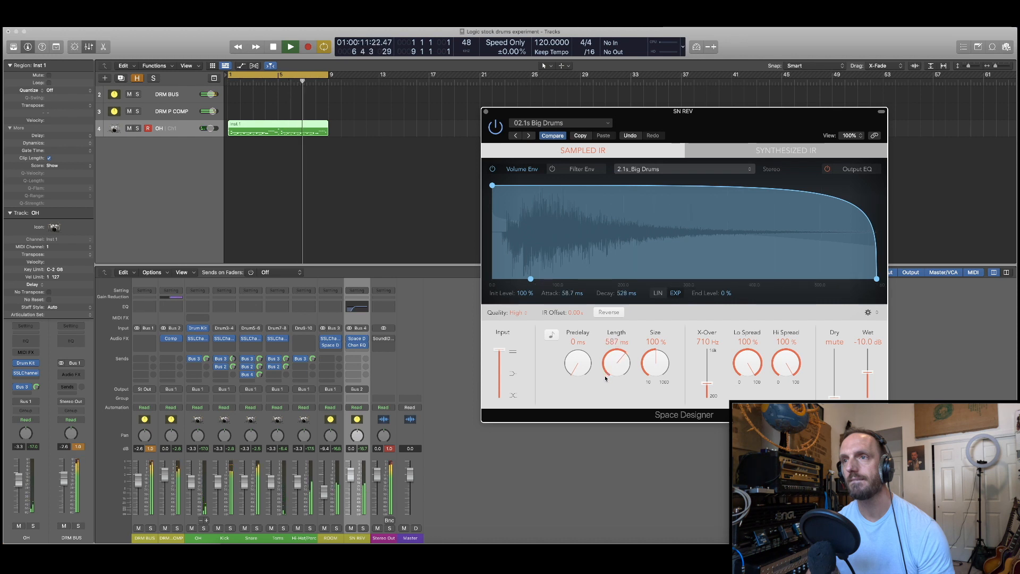
{"action": "key", "text": "space"}
{"action": "left_click", "coordinate": [486, 111]}
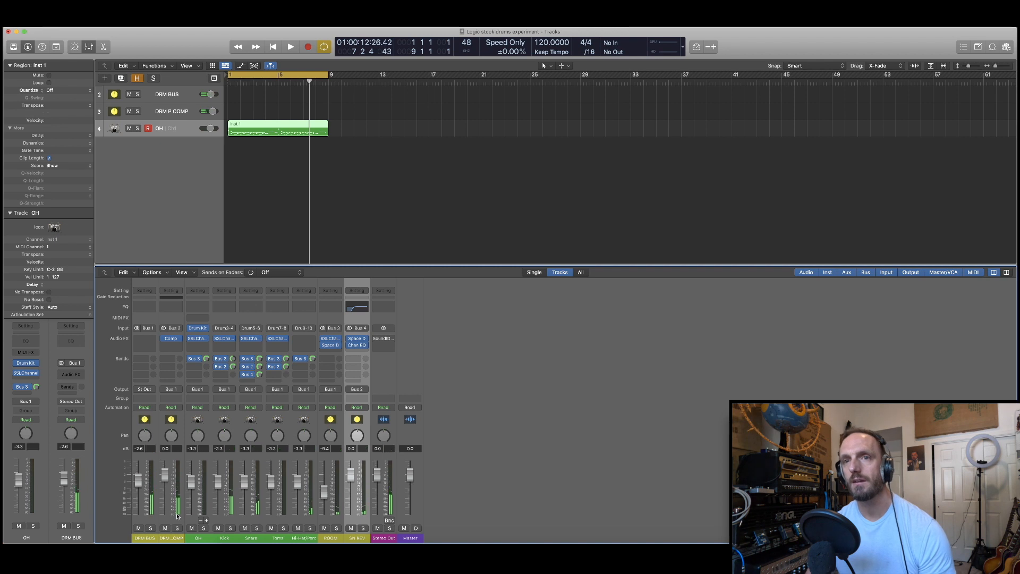
- Solo the DRM BUS and lower the Snare's Bus 4 send to about -10.1 dB while playing the kit
{"action": "left_click", "coordinate": [150, 528]}
{"action": "key", "text": "space"}
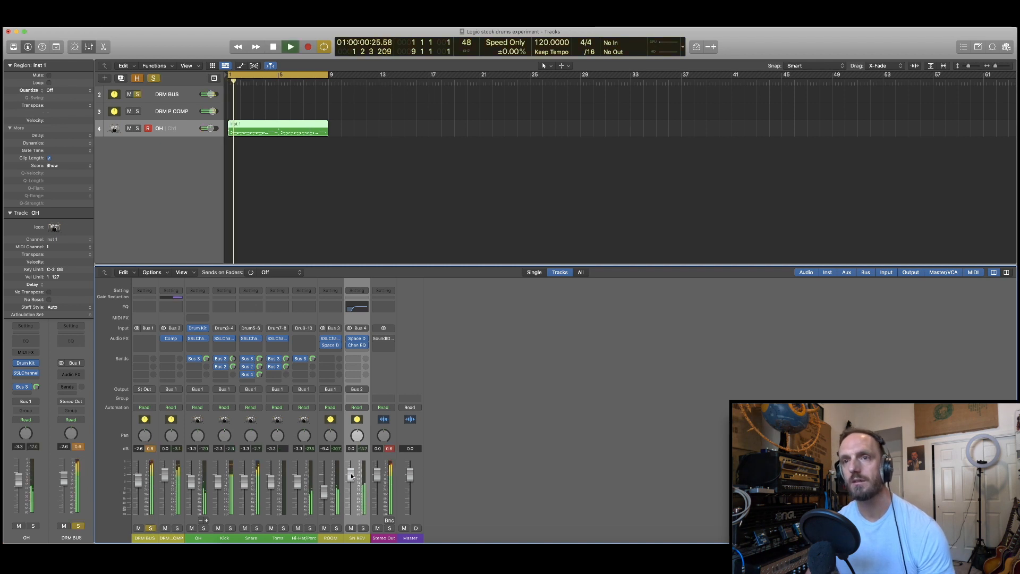
{"action": "left_click_drag", "start_coordinate": [351, 520], "coordinate": [352, 486]}
{"action": "key", "text": "space"}
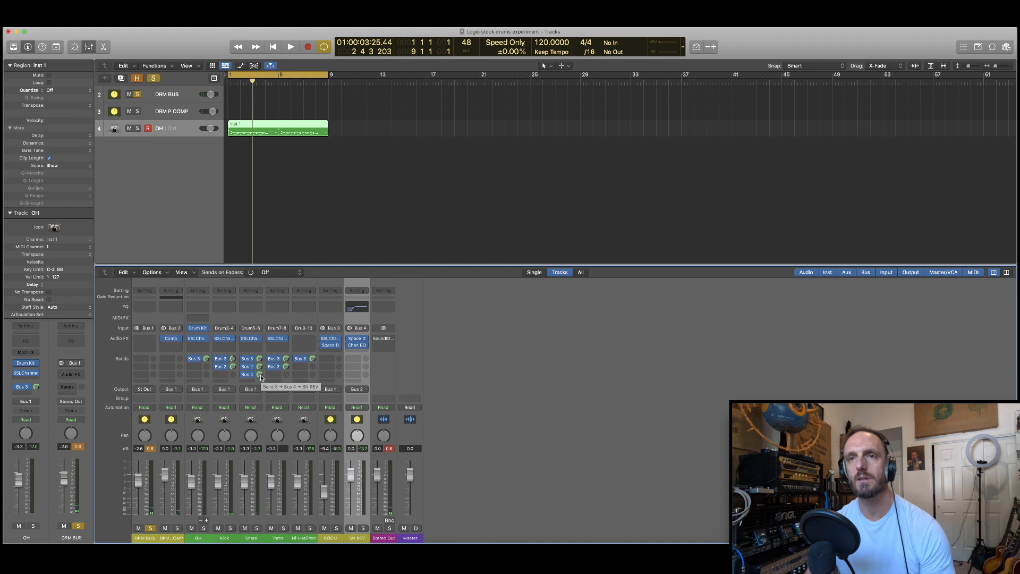
{"action": "key", "text": "space"}
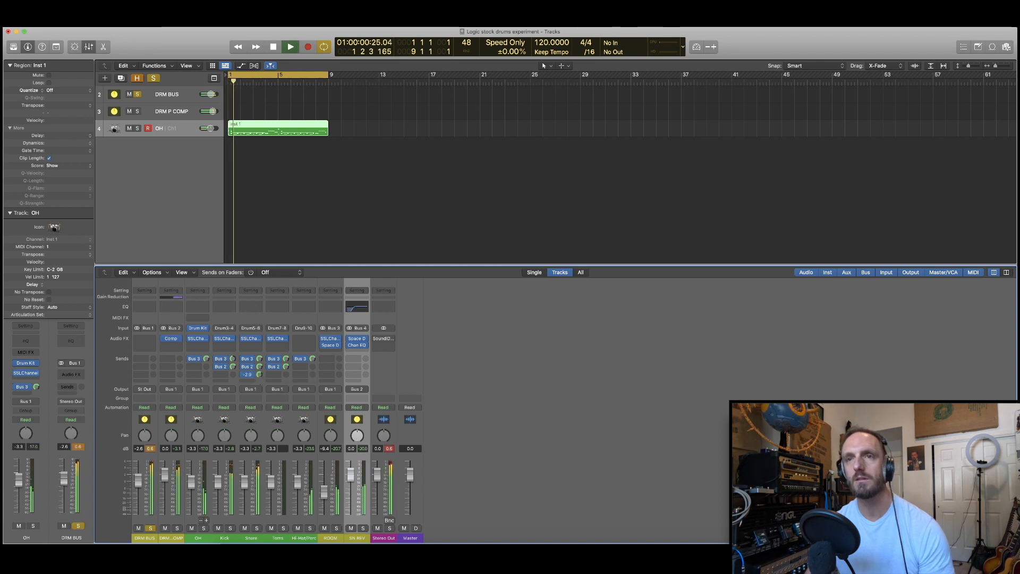
{"action": "left_click_drag", "start_coordinate": [259, 374], "coordinate": [259, 377]}
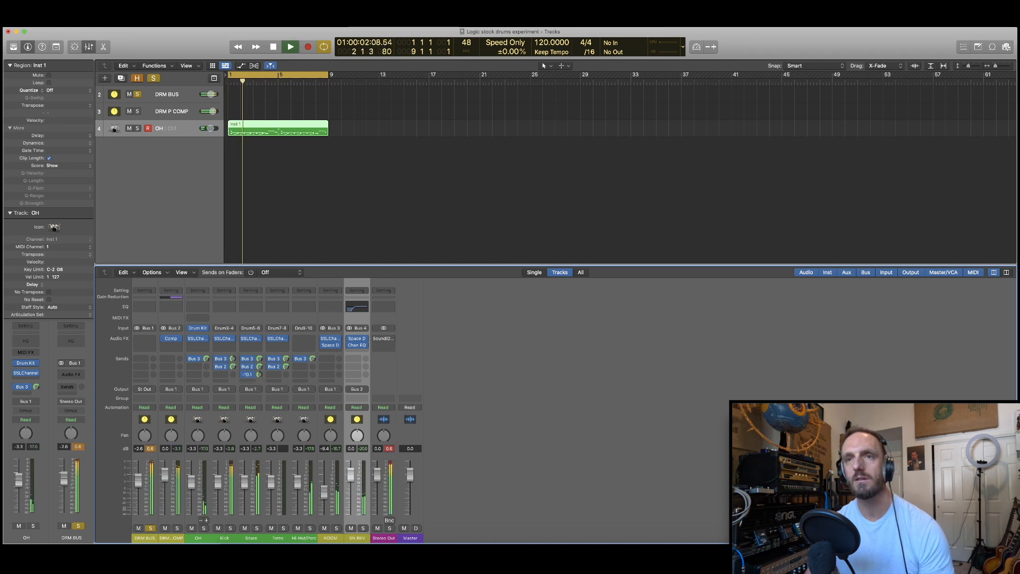
{"action": "key", "text": "space"}
- Add a Bus 4 (SN REV) send to the Toms channel and raise its level while the kit plays
{"action": "left_click", "coordinate": [276, 374]}
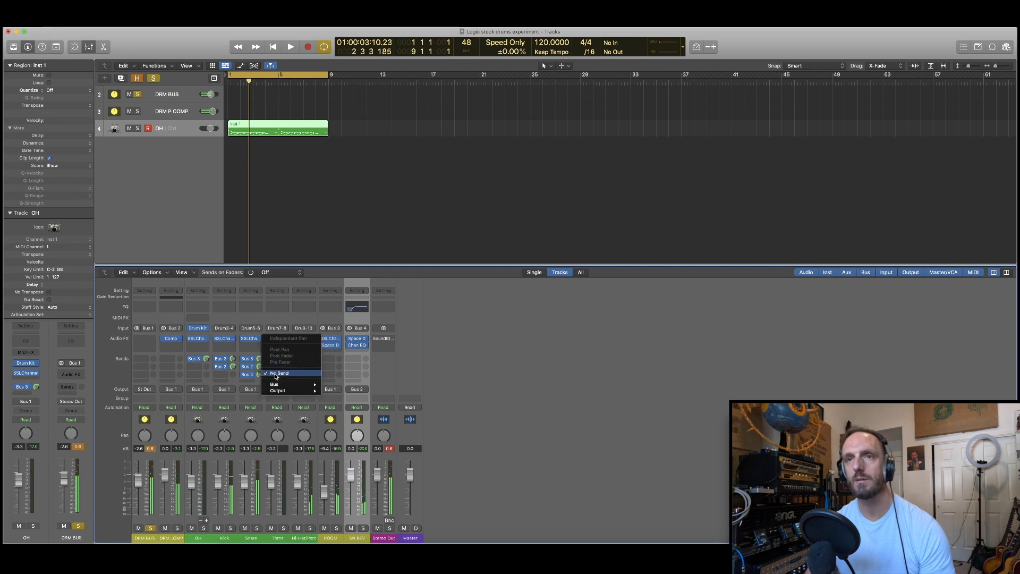
{"action": "mouse_move", "coordinate": [281, 385]}
{"action": "left_click", "coordinate": [348, 310]}
{"action": "key", "text": "space"}
{"action": "left_click_drag", "start_coordinate": [287, 375], "coordinate": [287, 367]}
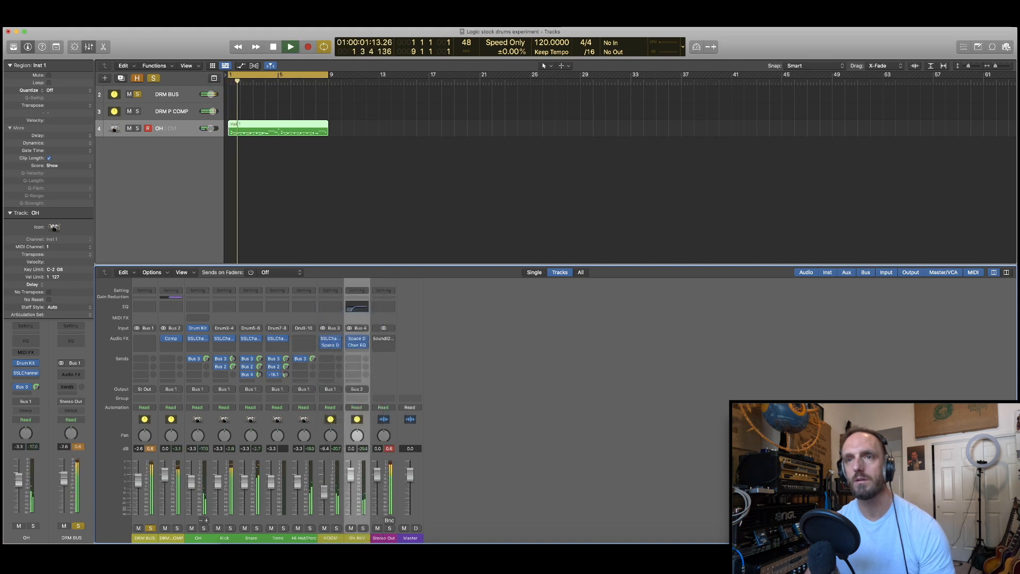
{"action": "left_click", "coordinate": [259, 375]}
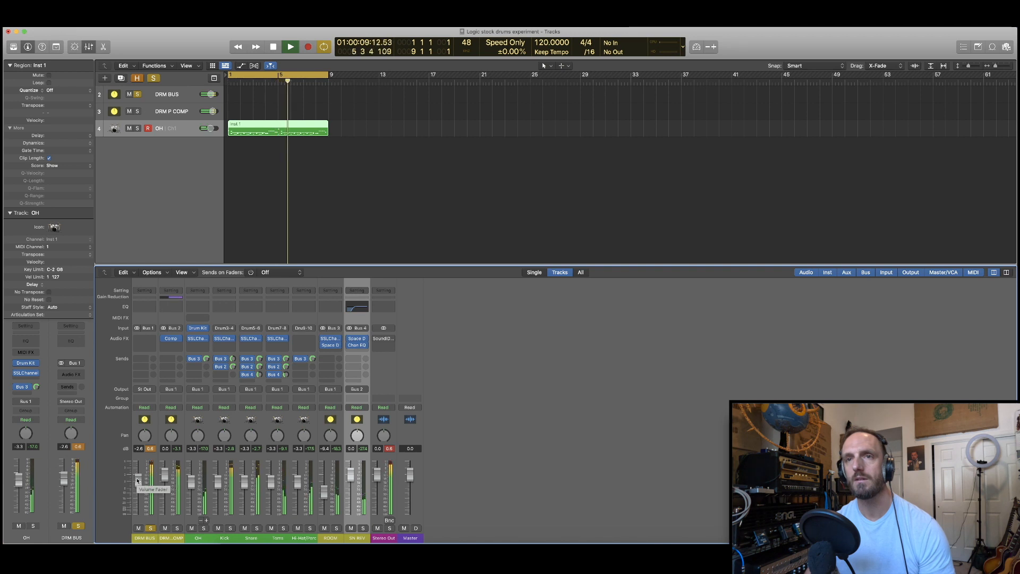
{"action": "key", "text": "space"}
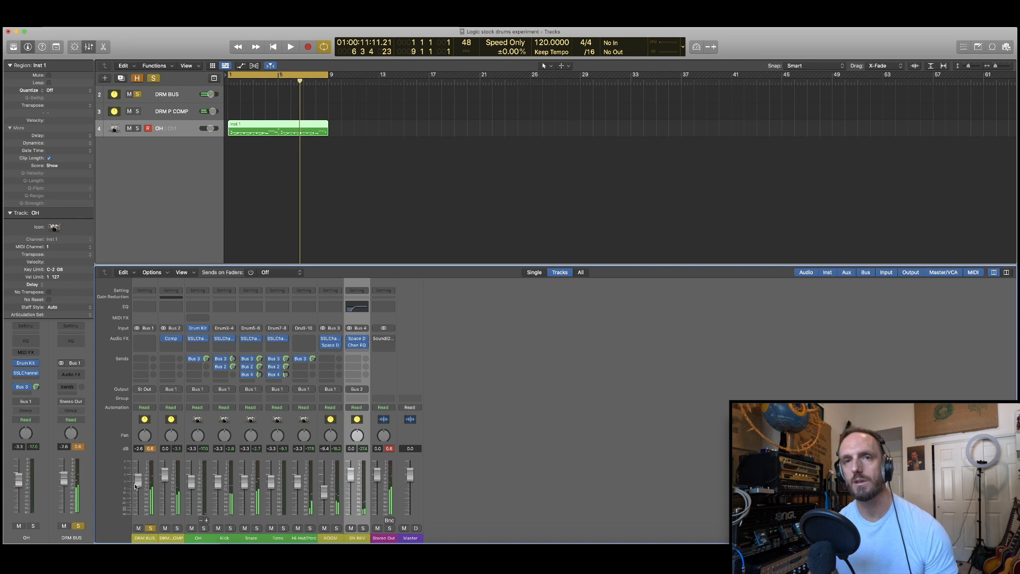
- Insert a stereo Compressor on the DRM BUS and choose the Studio FET model
{"action": "left_click", "coordinate": [142, 339]}
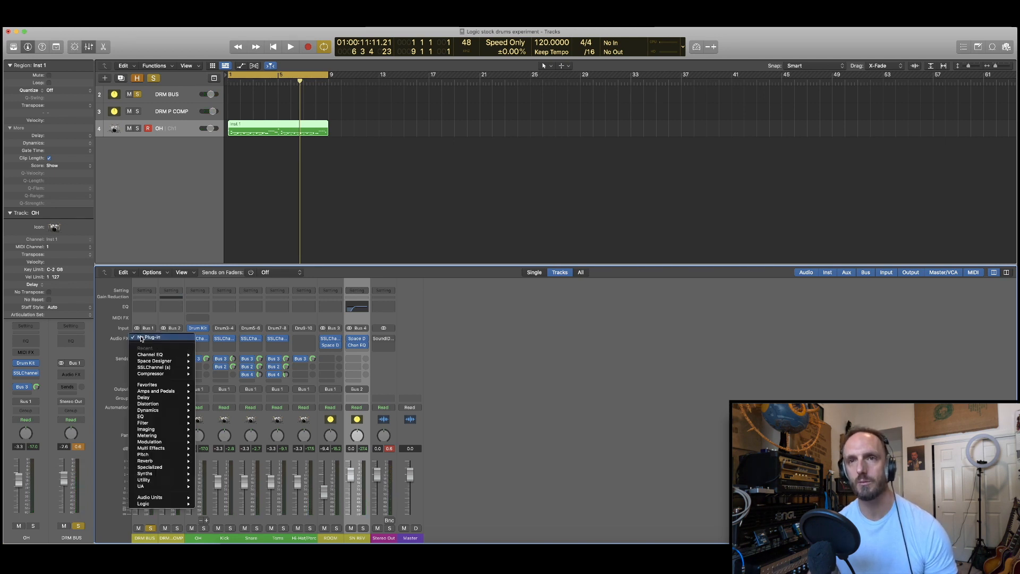
{"action": "mouse_move", "coordinate": [144, 375]}
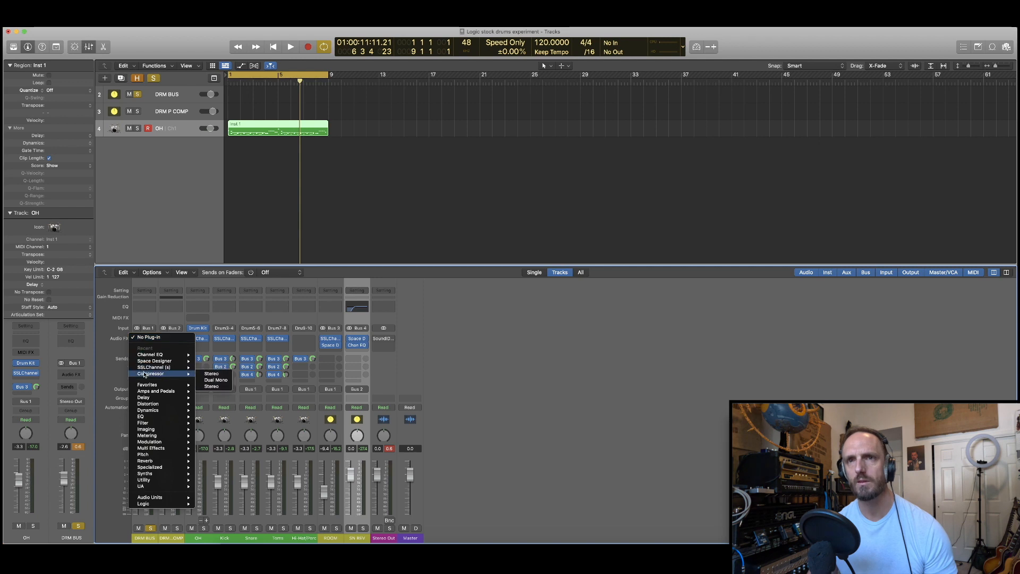
{"action": "left_click", "coordinate": [211, 374]}
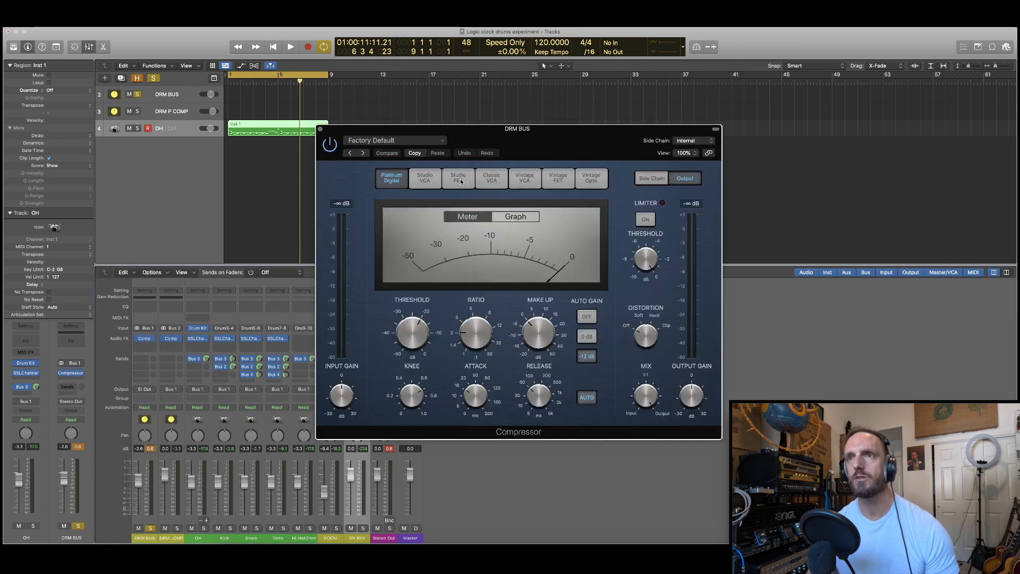
{"action": "left_click", "coordinate": [459, 178]}
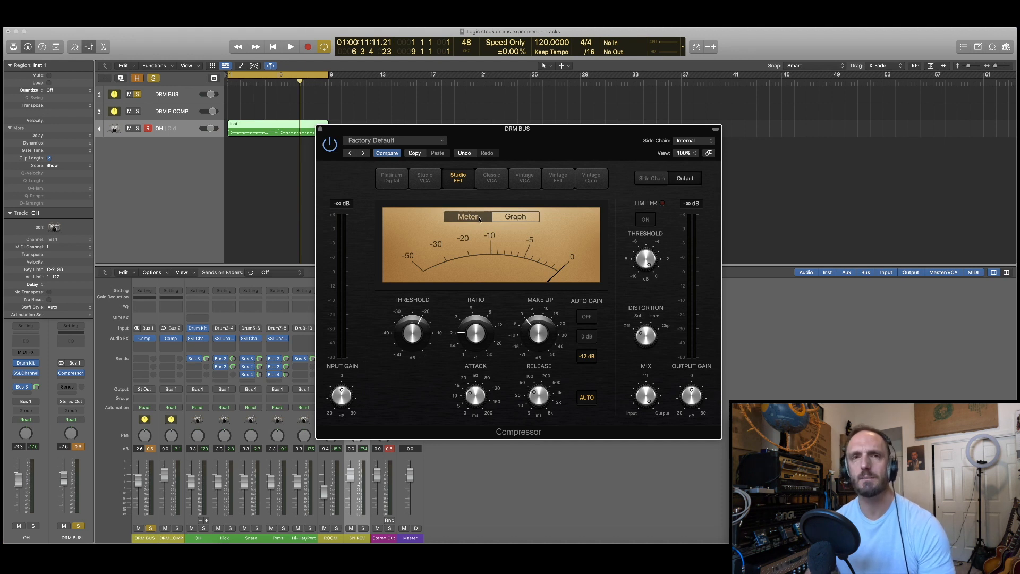
{"action": "left_click_drag", "start_coordinate": [476, 334], "coordinate": [467, 309]}
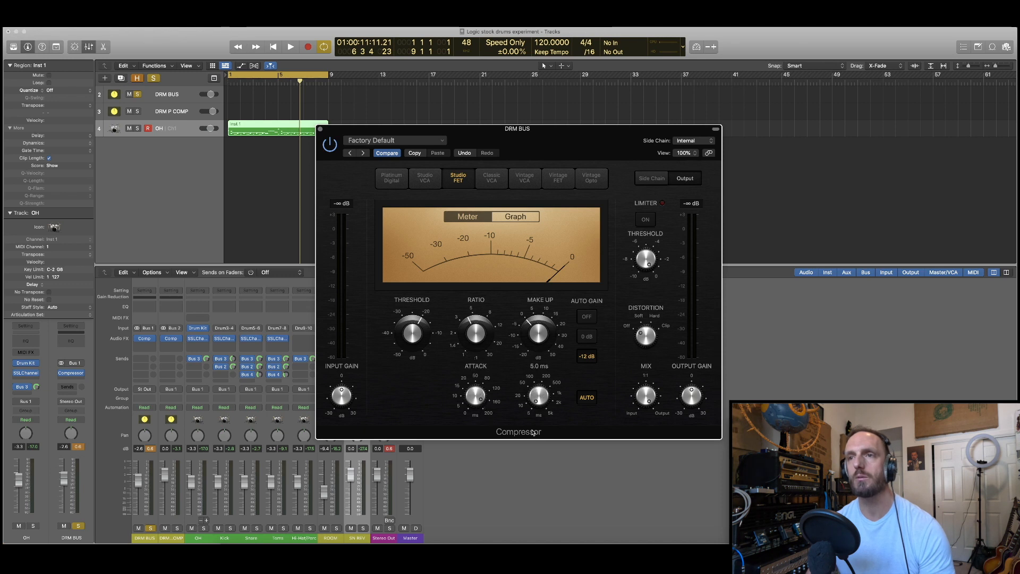
{"action": "mouse_move", "coordinate": [477, 402]}
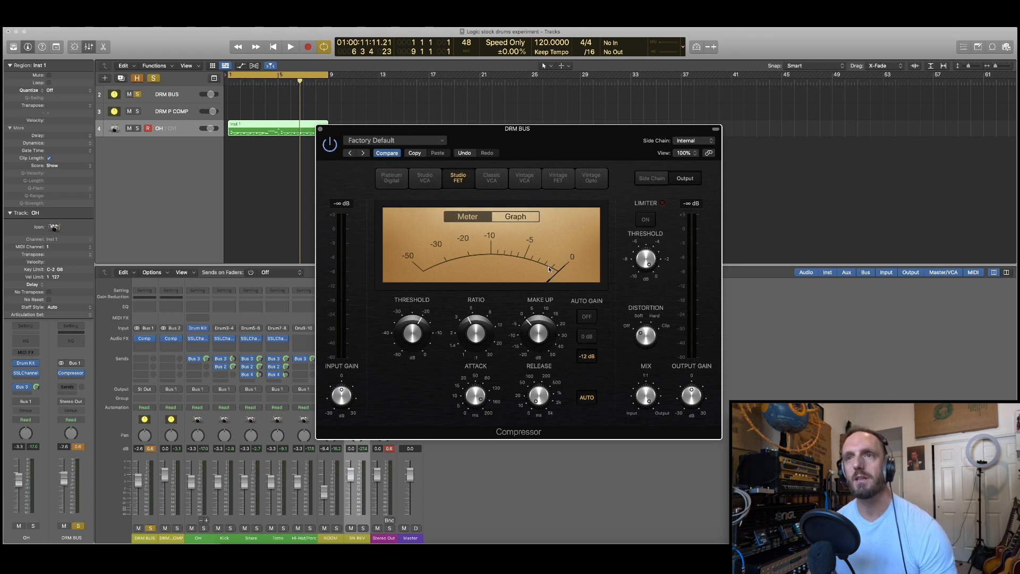
- Turn off the DRM BUS compressor's auto gain and set its threshold to -21.5 dB during playback
{"action": "key", "text": "space"}
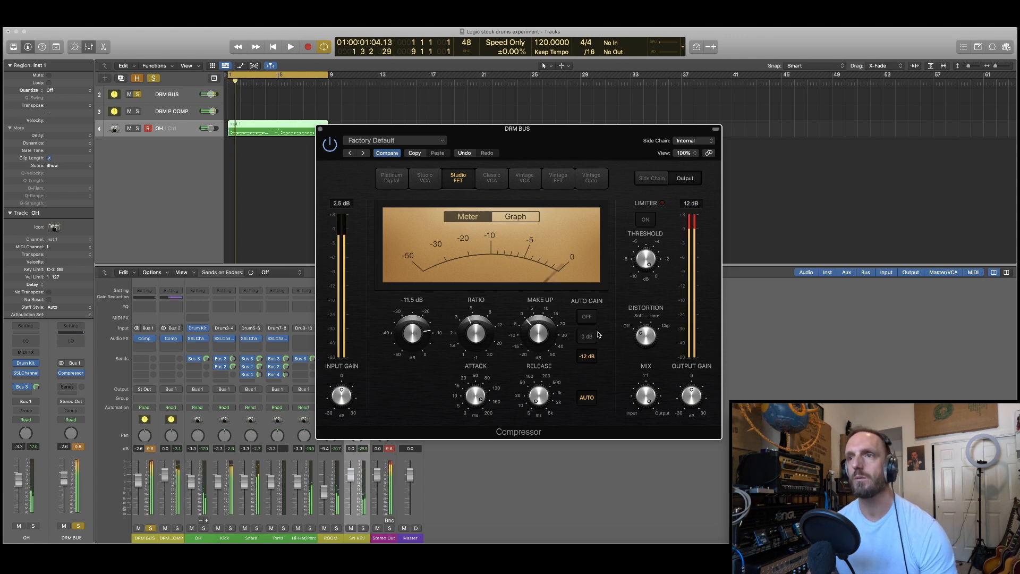
{"action": "left_click", "coordinate": [587, 318]}
{"action": "key", "text": "space"}
{"action": "mouse_move", "coordinate": [407, 337]}
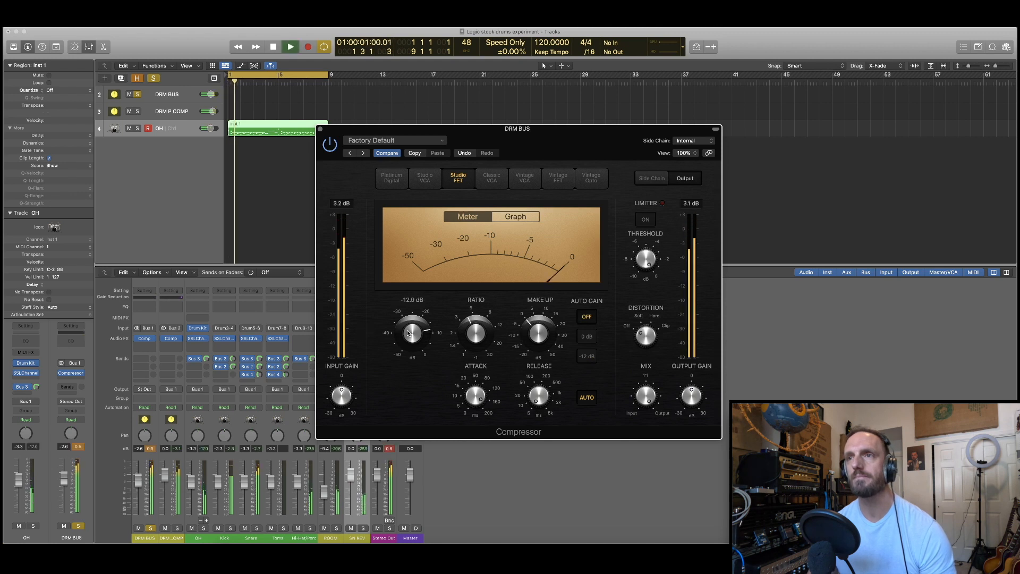
{"action": "left_click_drag", "start_coordinate": [407, 337], "coordinate": [404, 355]}
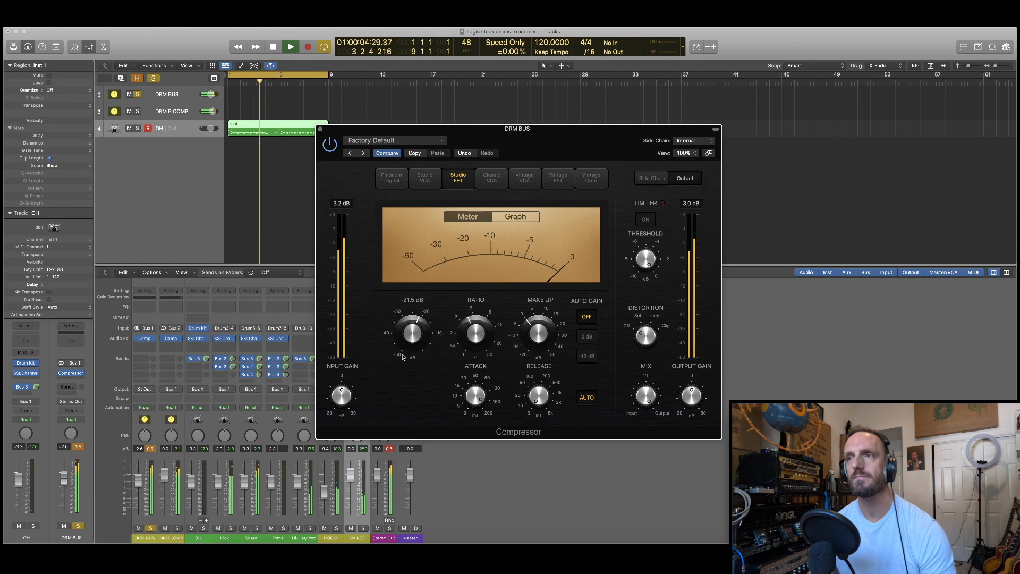
{"action": "key", "text": "space"}
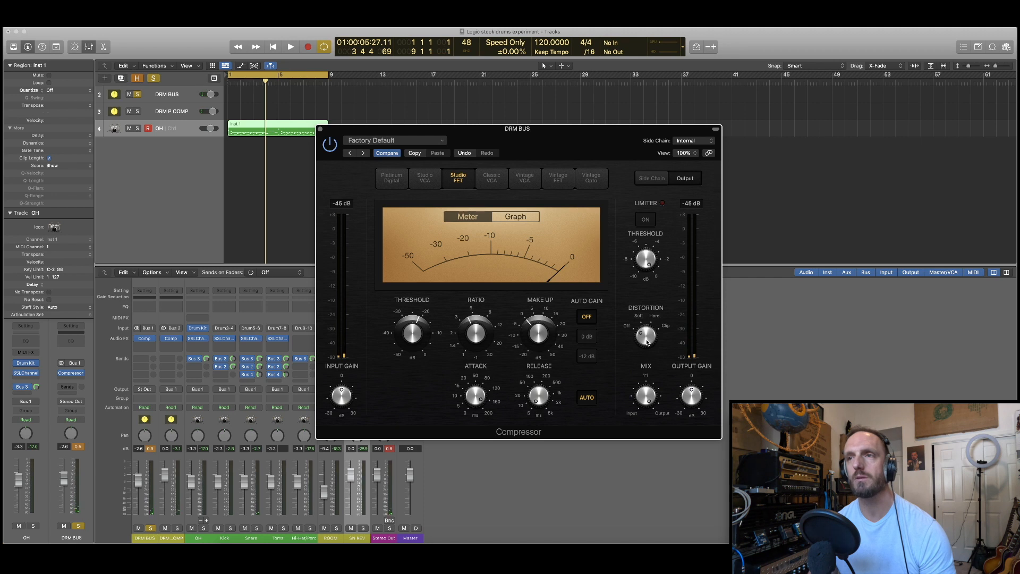
- Lower the DRM BUS fader to -4.9 dB during playback and close the compressor
{"action": "key", "text": "space"}
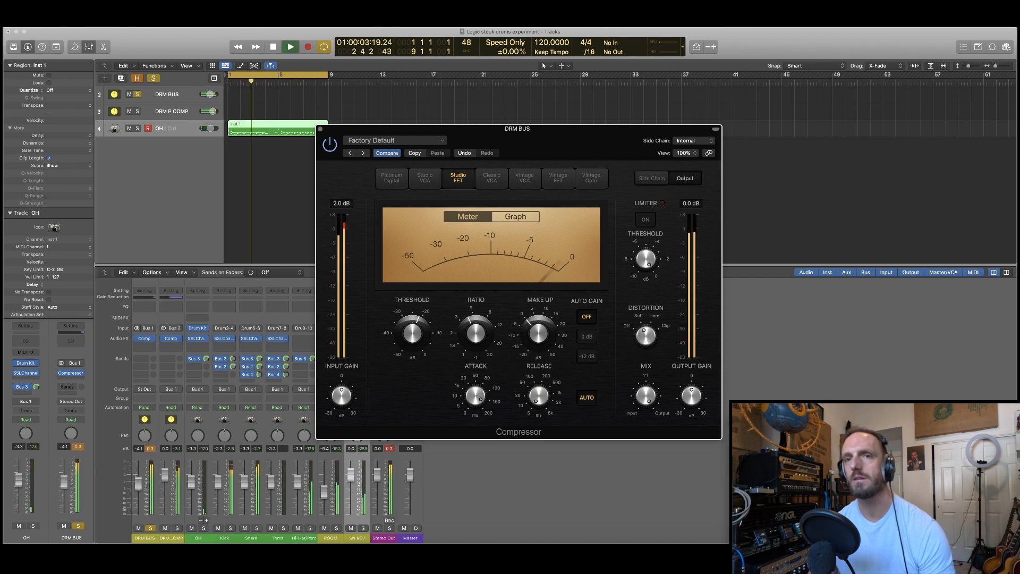
{"action": "key", "text": "space"}
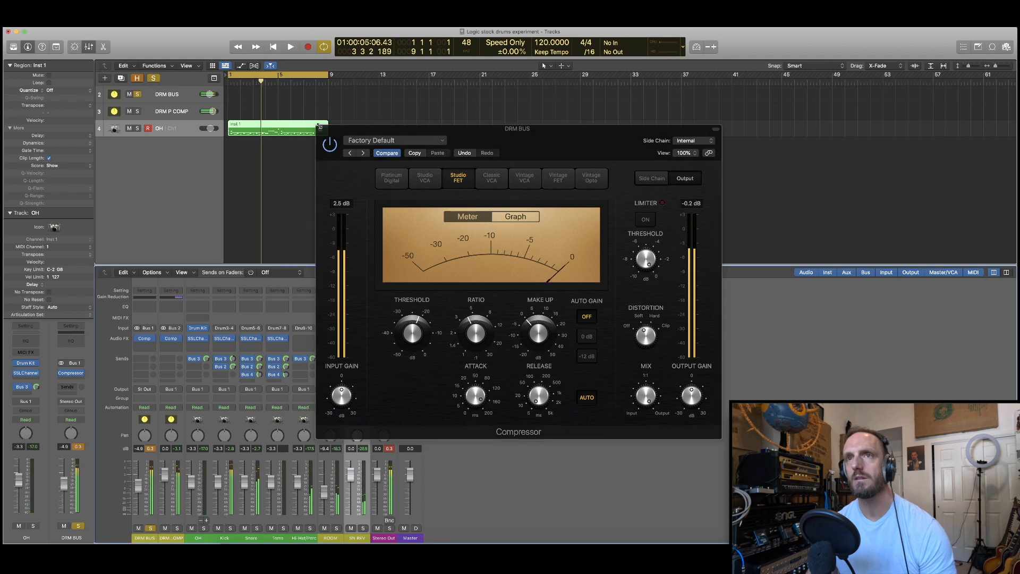
{"action": "left_click", "coordinate": [319, 128]}
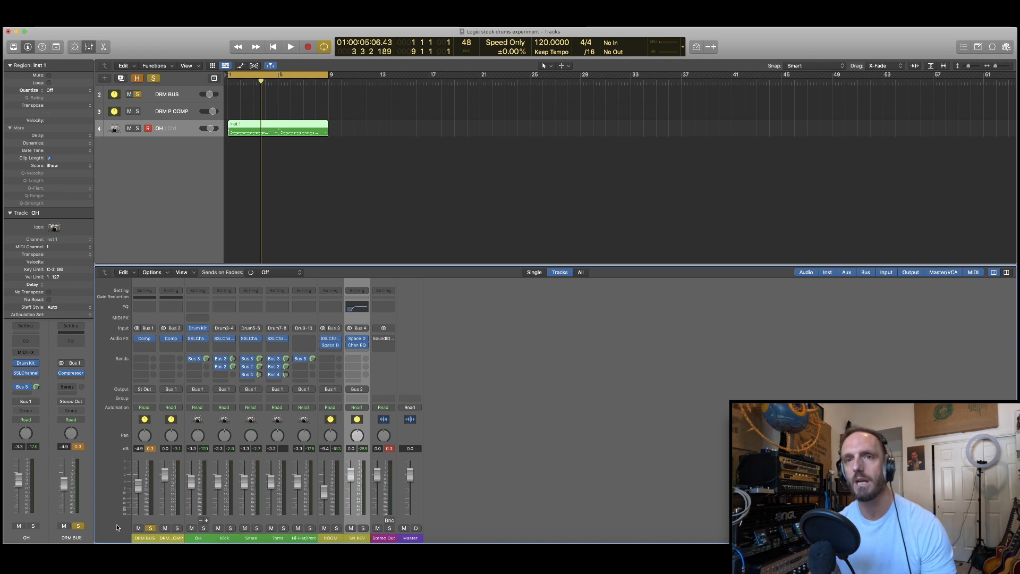
- Replay the kit and fine-tune the Snare's Bus 4 send to SN REV
{"action": "key", "text": "space"}
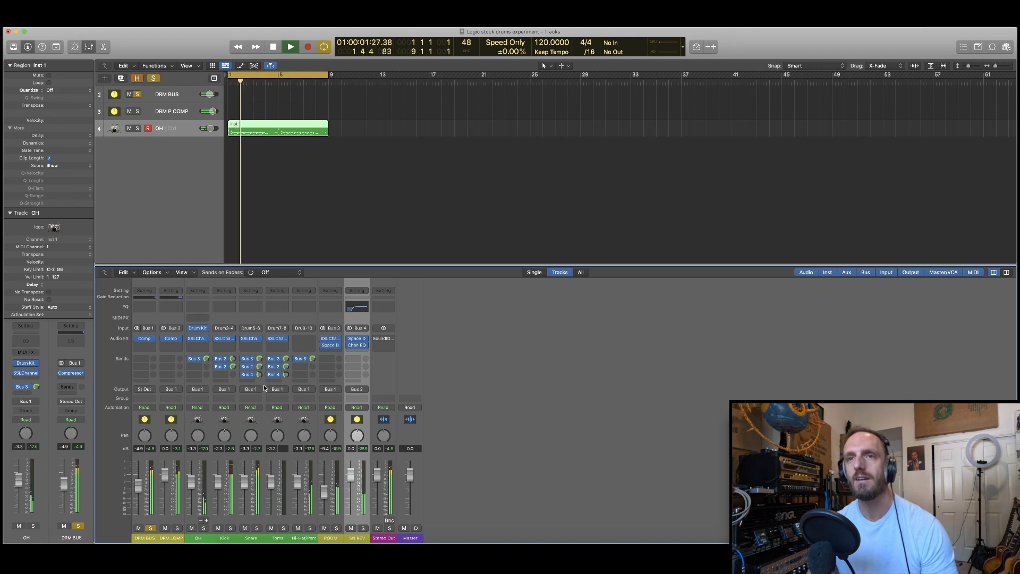
{"action": "left_click_drag", "start_coordinate": [259, 375], "coordinate": [258, 378]}
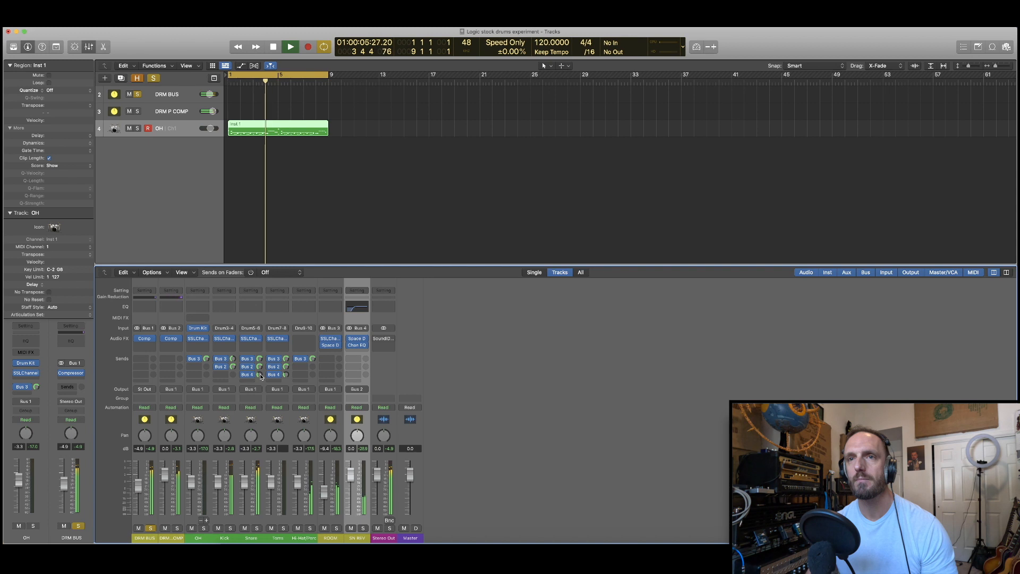
{"action": "key", "text": "space"}
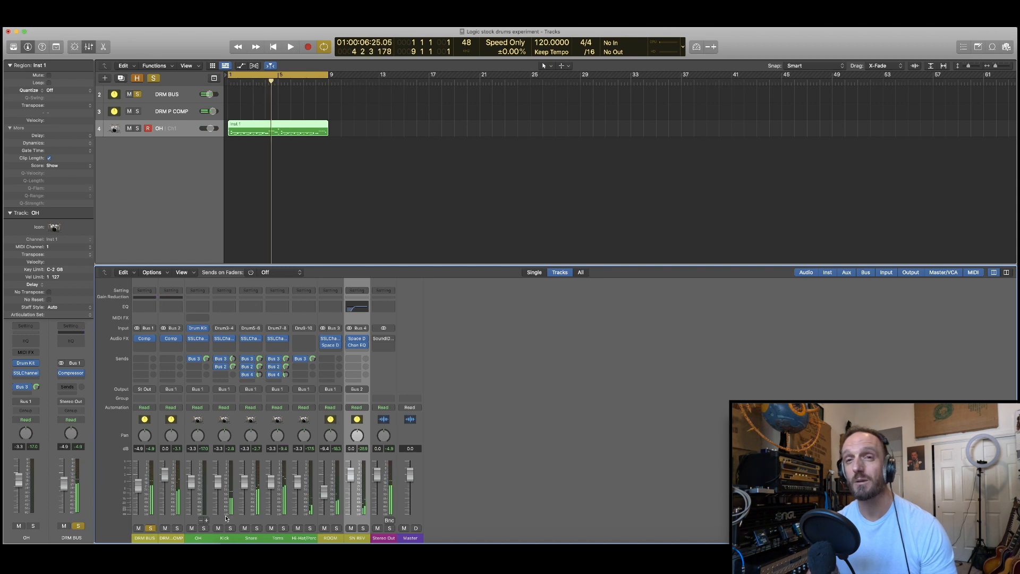
- Select the OH through Hi-Hat channels and bypass their sends, SSLChannel plug-ins and both bus compressors during playback to hear the unprocessed kit
{"action": "left_click", "coordinate": [202, 539]}
{"action": "left_click", "coordinate": [313, 538], "text": "shift"}
{"action": "key", "text": "space"}
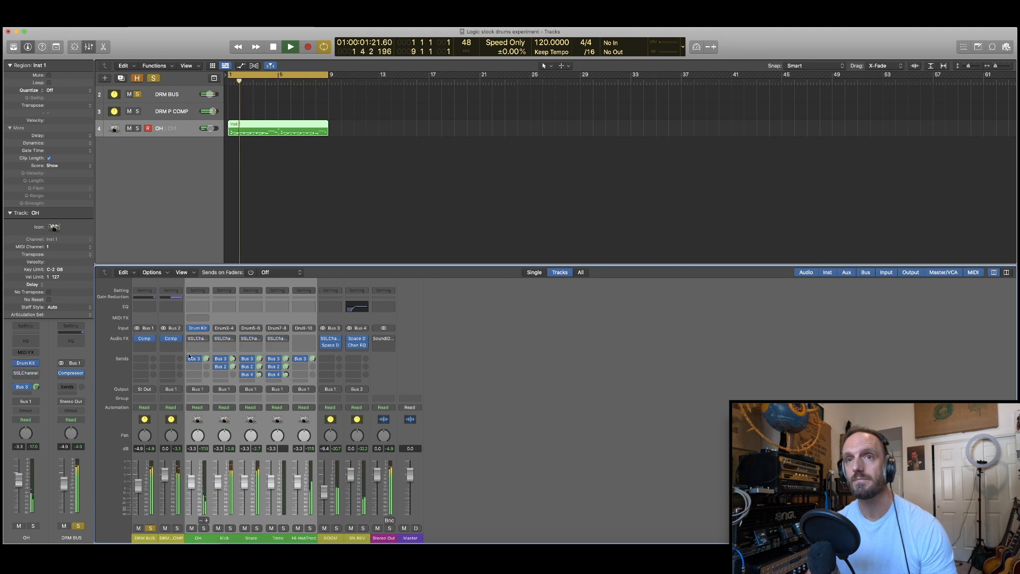
{"action": "left_click", "coordinate": [243, 375]}
{"action": "left_click", "coordinate": [164, 339]}
{"action": "left_click", "coordinate": [136, 339]}
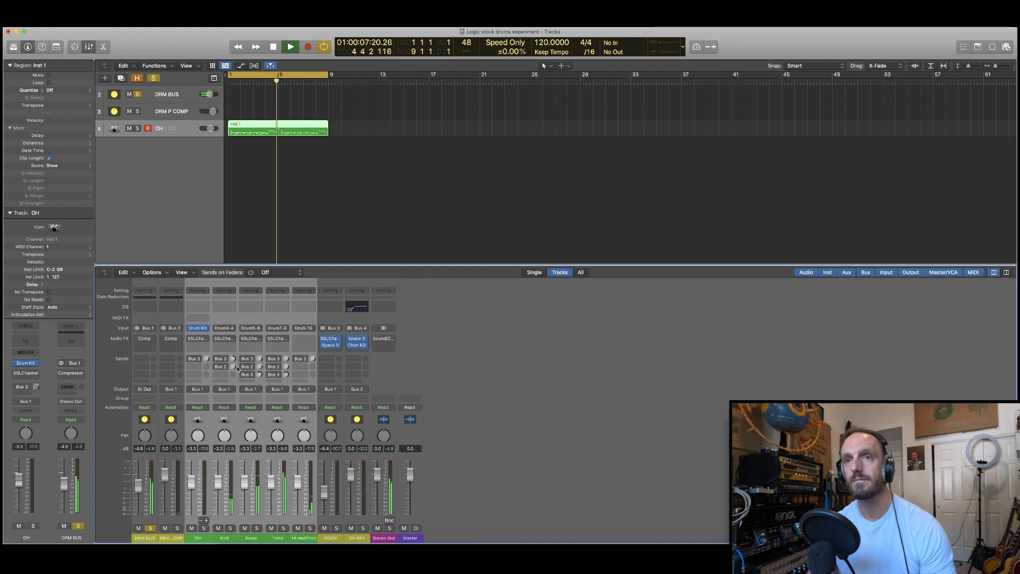
- Re-enable the drum channels' SSLChannel plug-ins, sends and both bus compressors one stage at a time during playback to compare the sound
{"action": "left_click", "coordinate": [189, 339]}
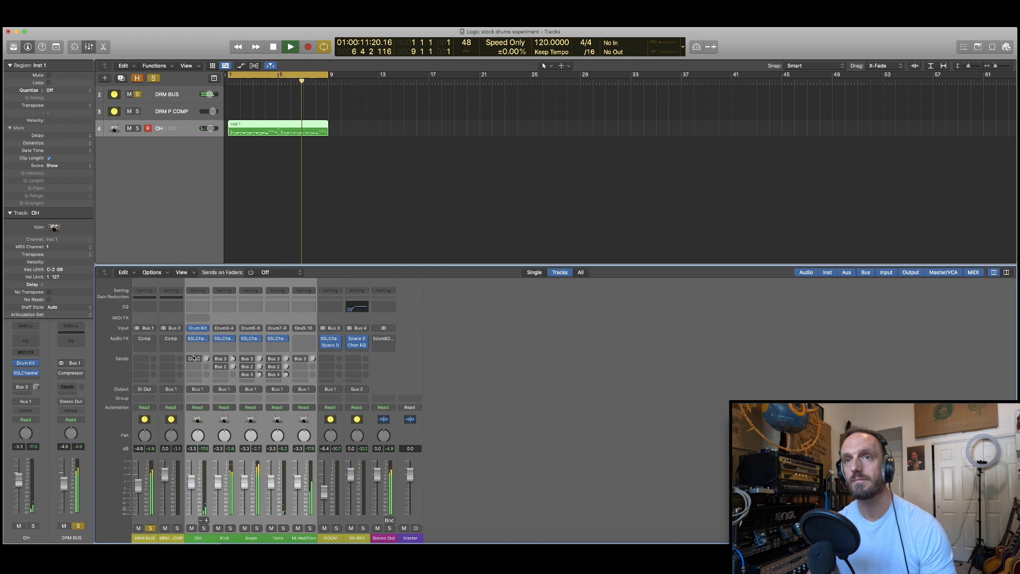
{"action": "left_click", "coordinate": [190, 359]}
{"action": "left_click", "coordinate": [217, 367]}
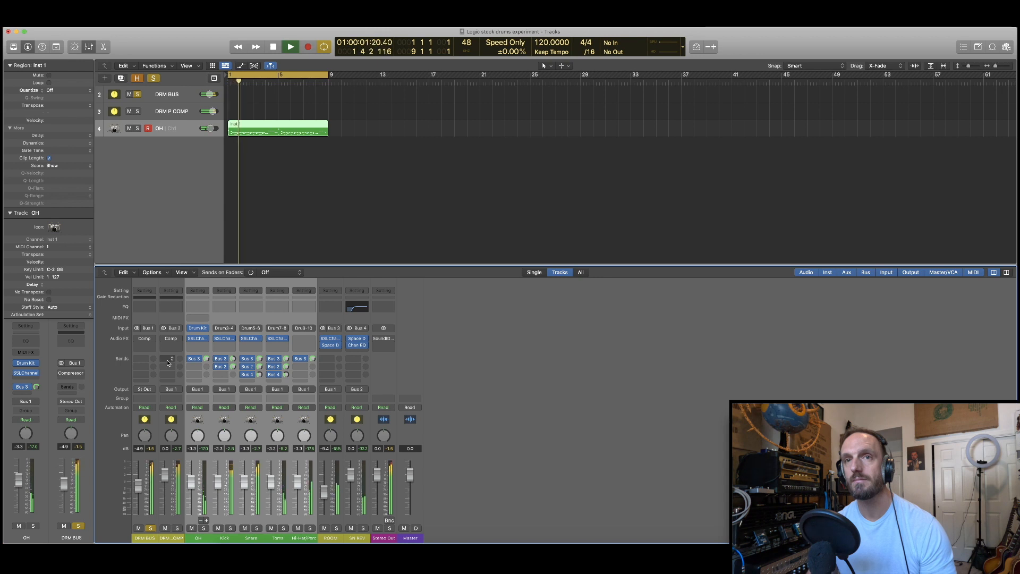
{"action": "left_click", "coordinate": [164, 340]}
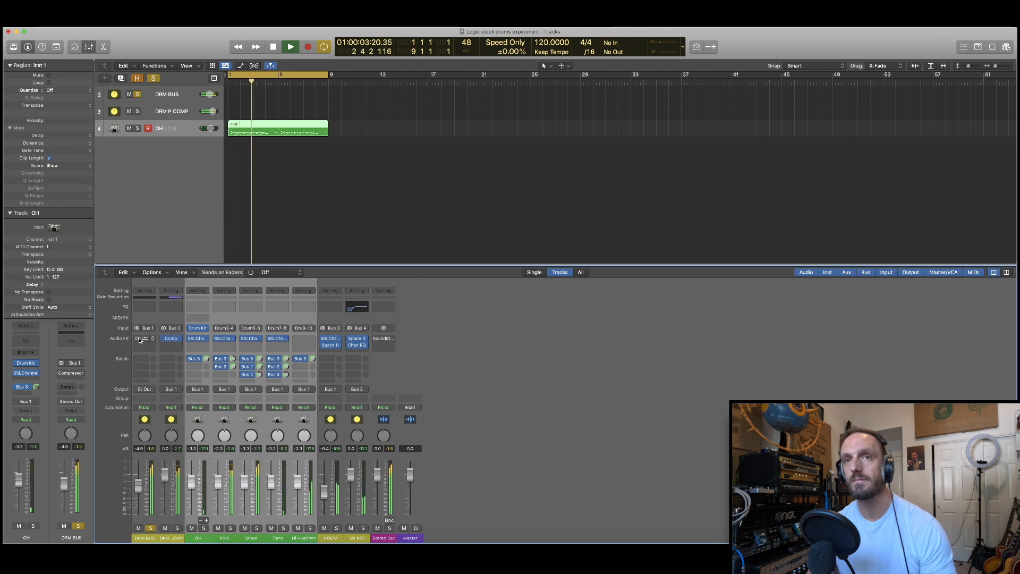
{"action": "left_click", "coordinate": [138, 339]}
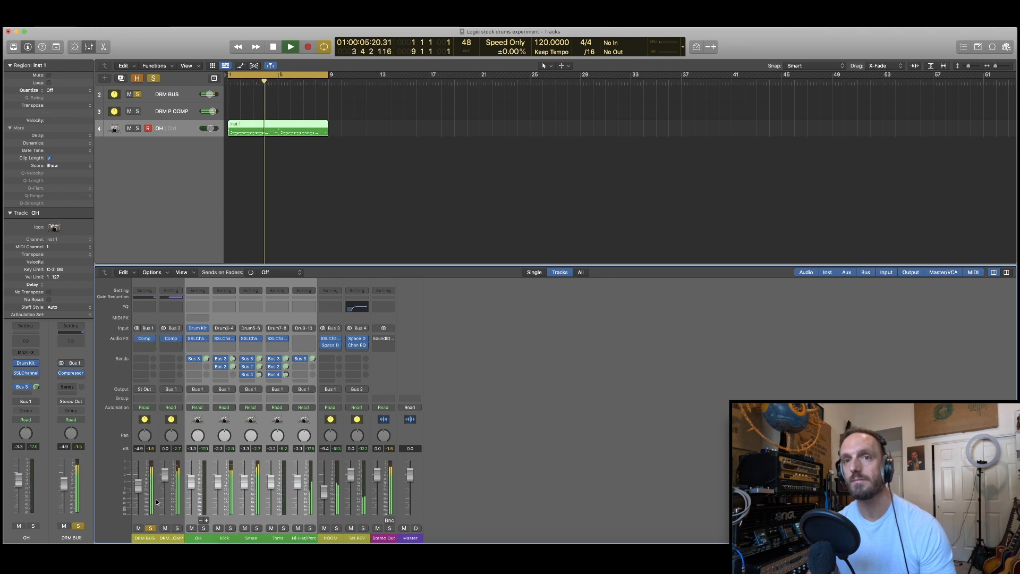
{"action": "key", "text": "space"}
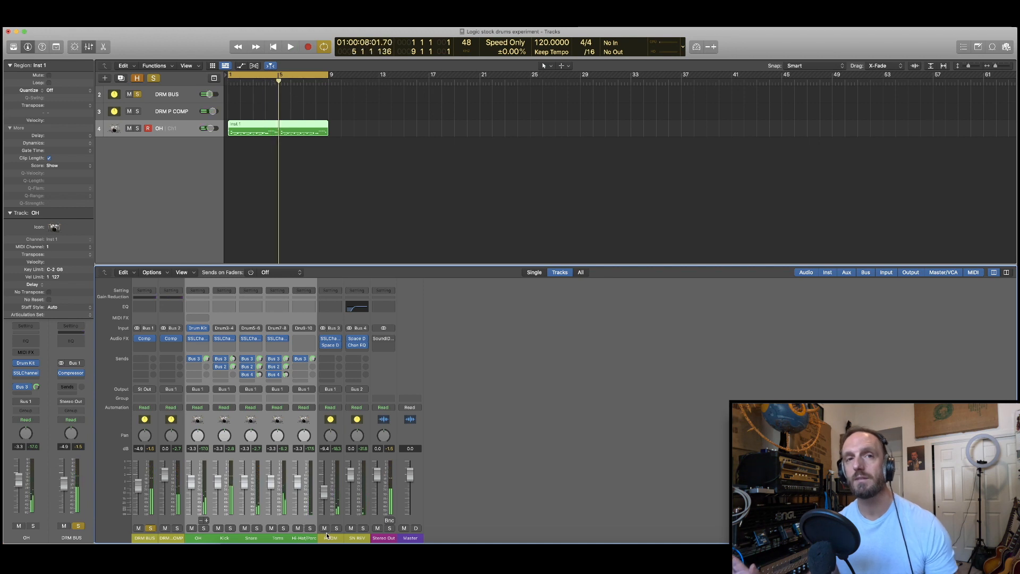